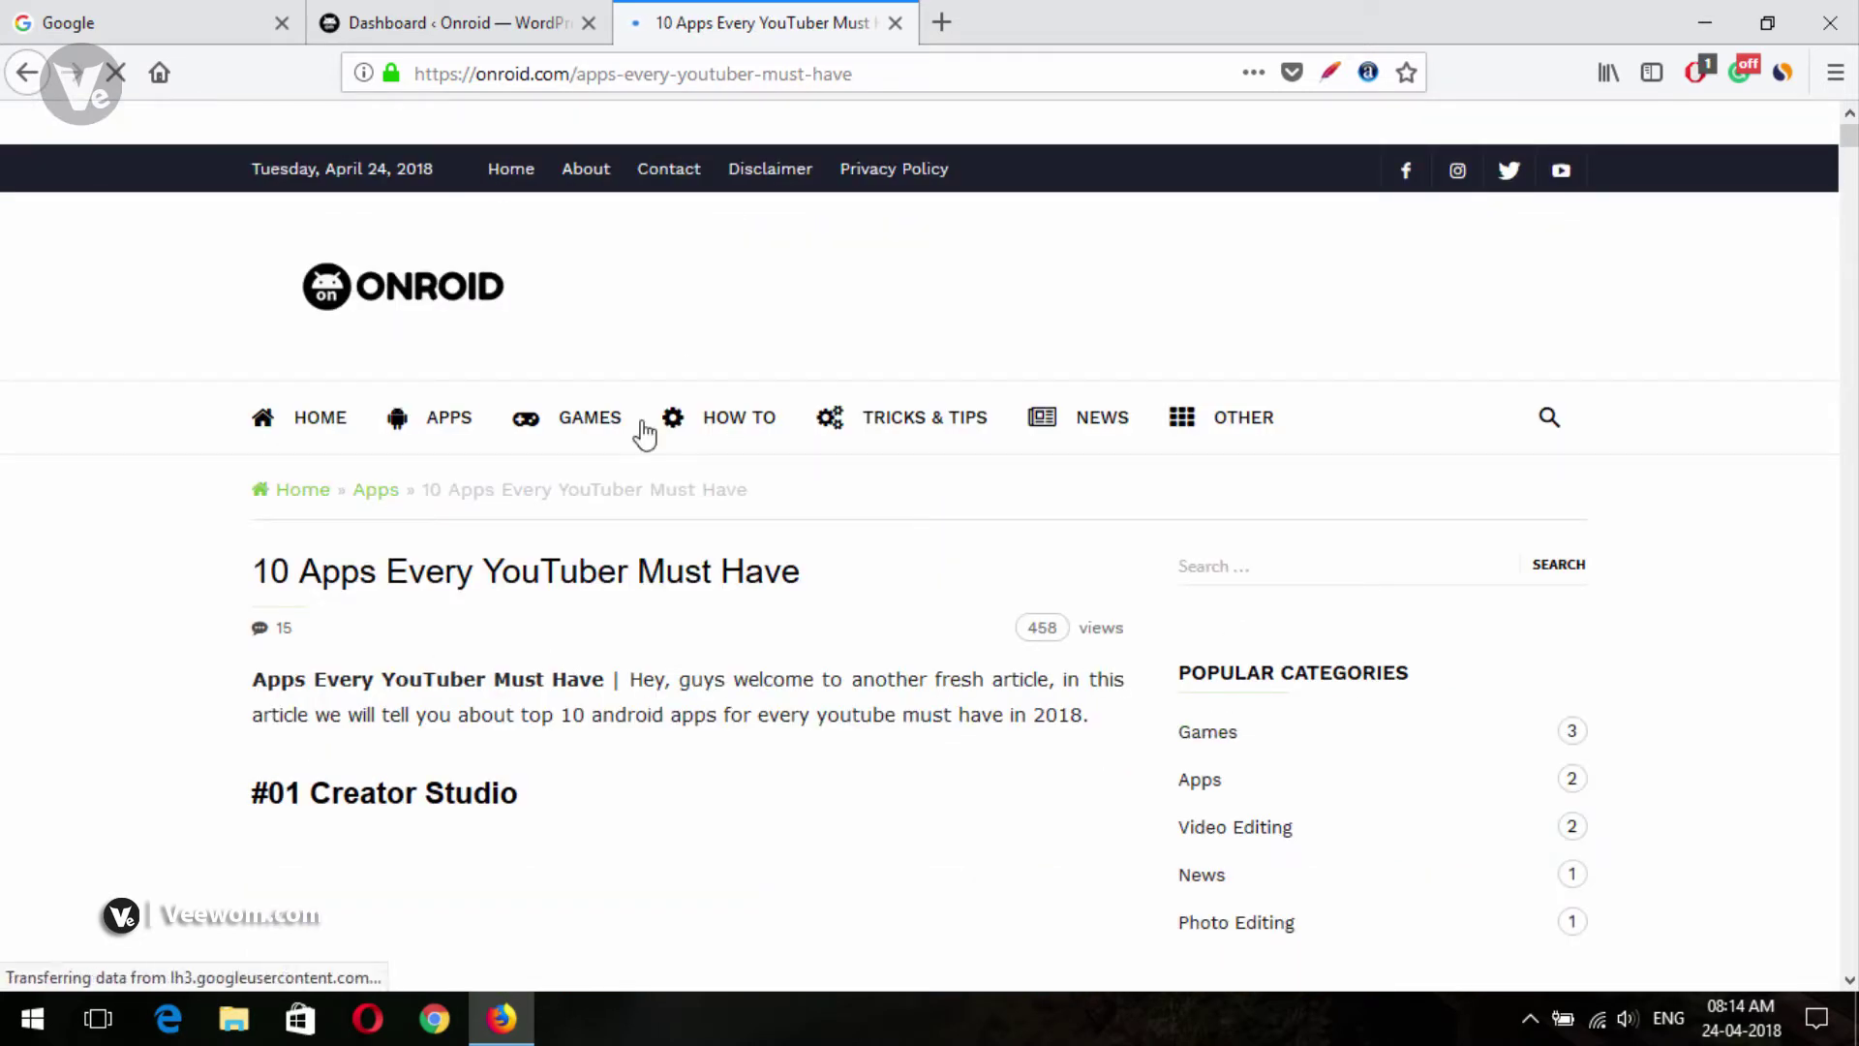
Step: Look over the "10 Apps Every YouTuber Must Have" article and its sidebar, and close the article
{"action": "scroll", "coordinate": [183, 701], "scroll_direction": "down", "scroll_amount": 6}
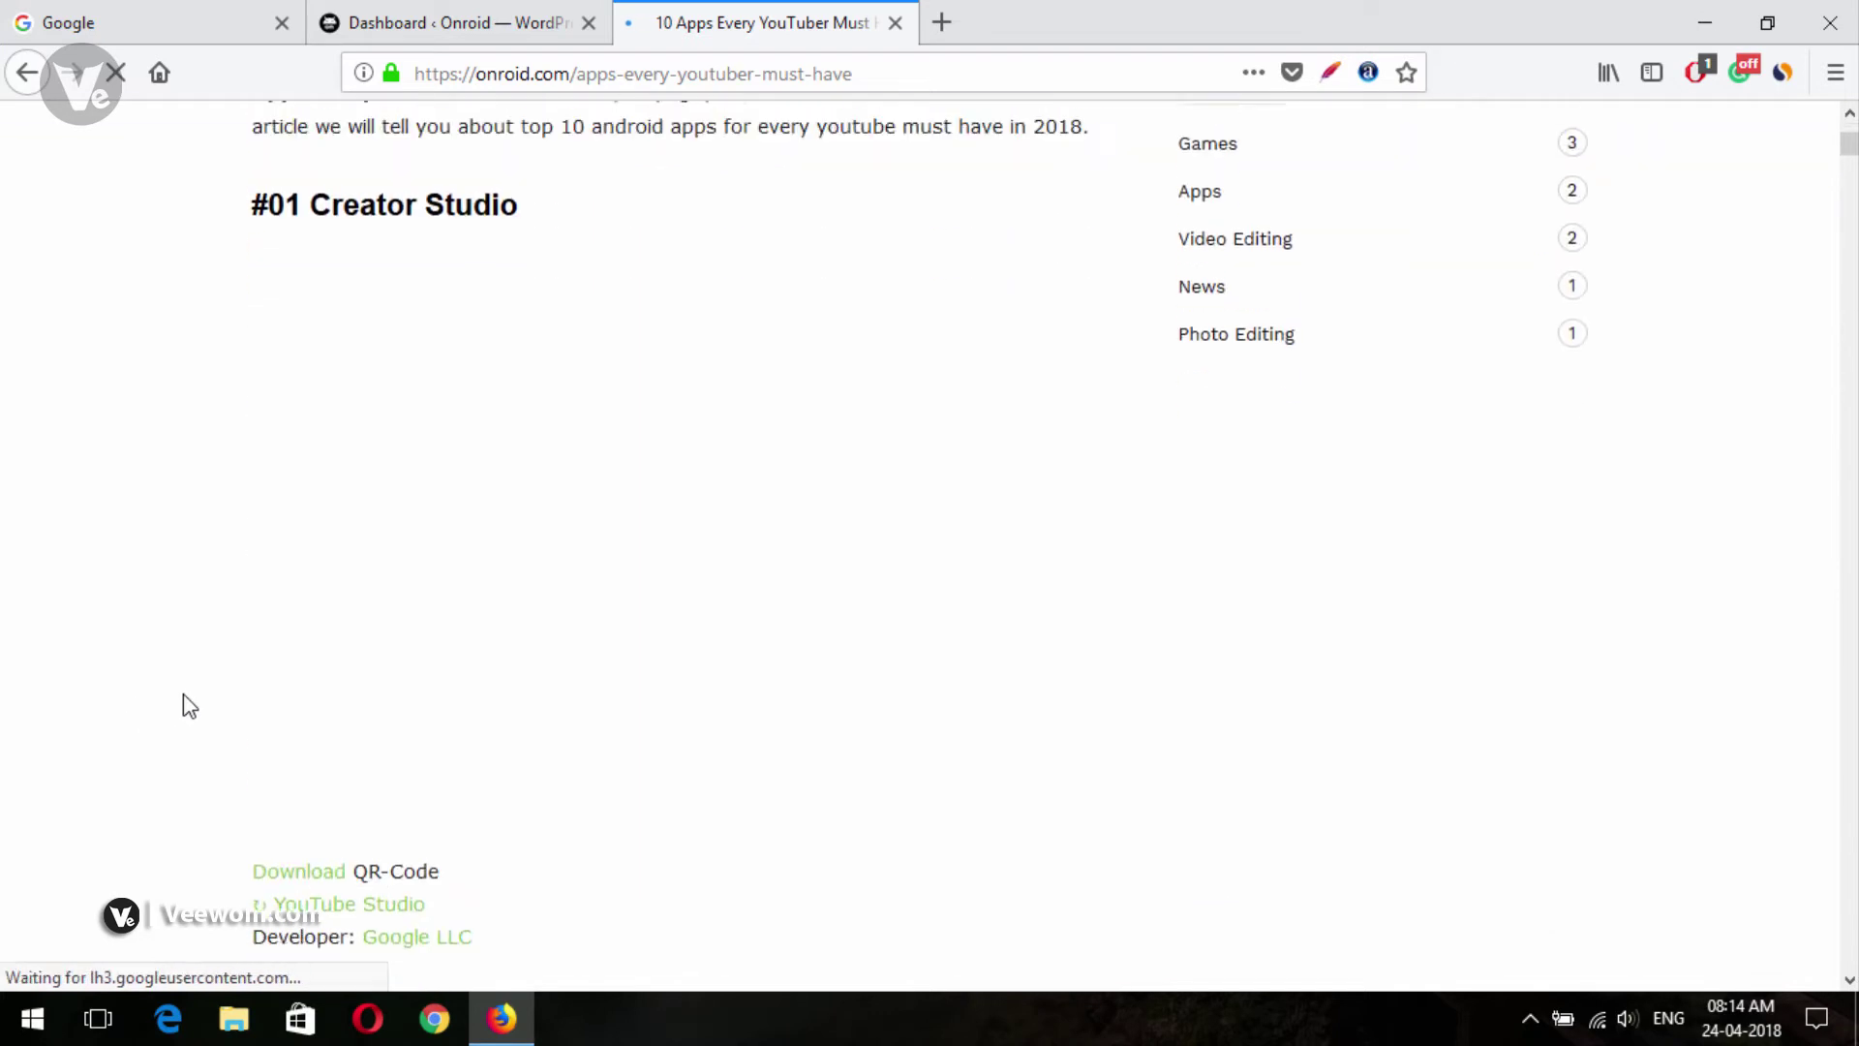
{"action": "scroll", "coordinate": [190, 705], "scroll_direction": "up", "scroll_amount": 6}
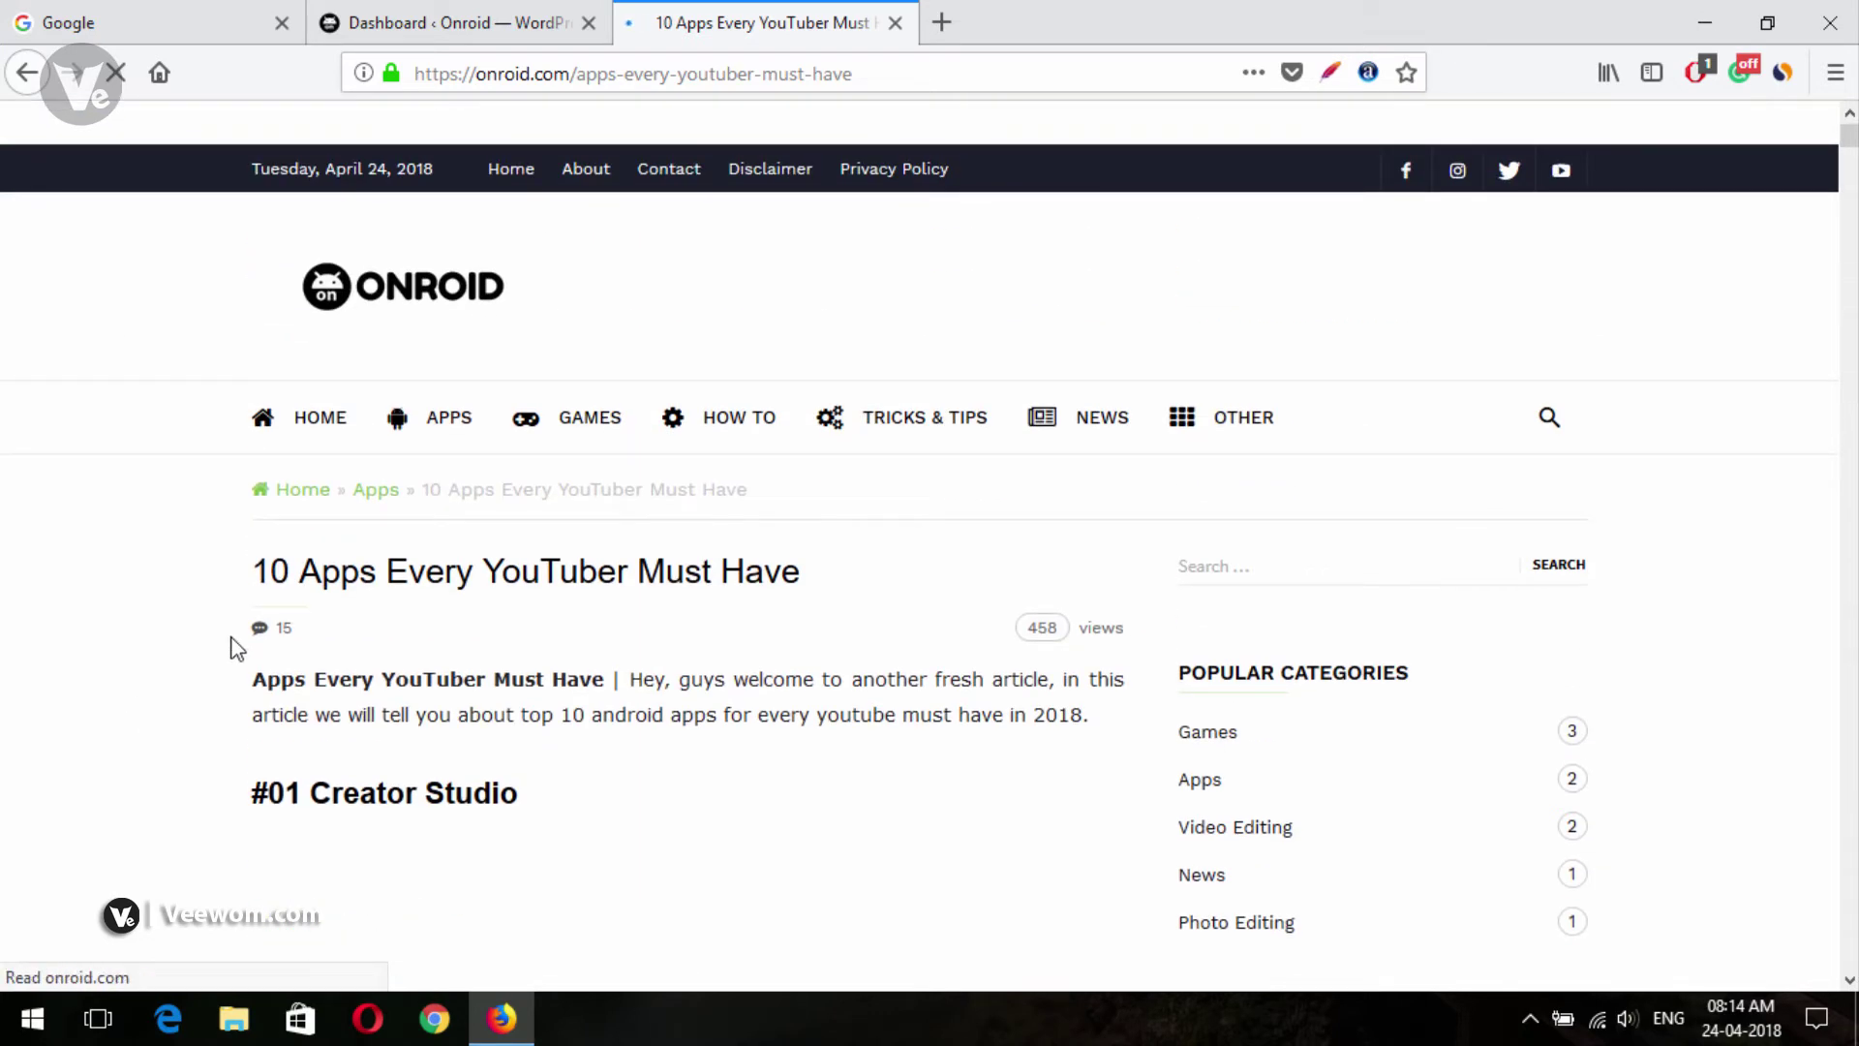
{"action": "scroll", "coordinate": [706, 597], "scroll_direction": "down", "scroll_amount": 4}
{"action": "scroll", "coordinate": [706, 597], "scroll_direction": "up", "scroll_amount": 4}
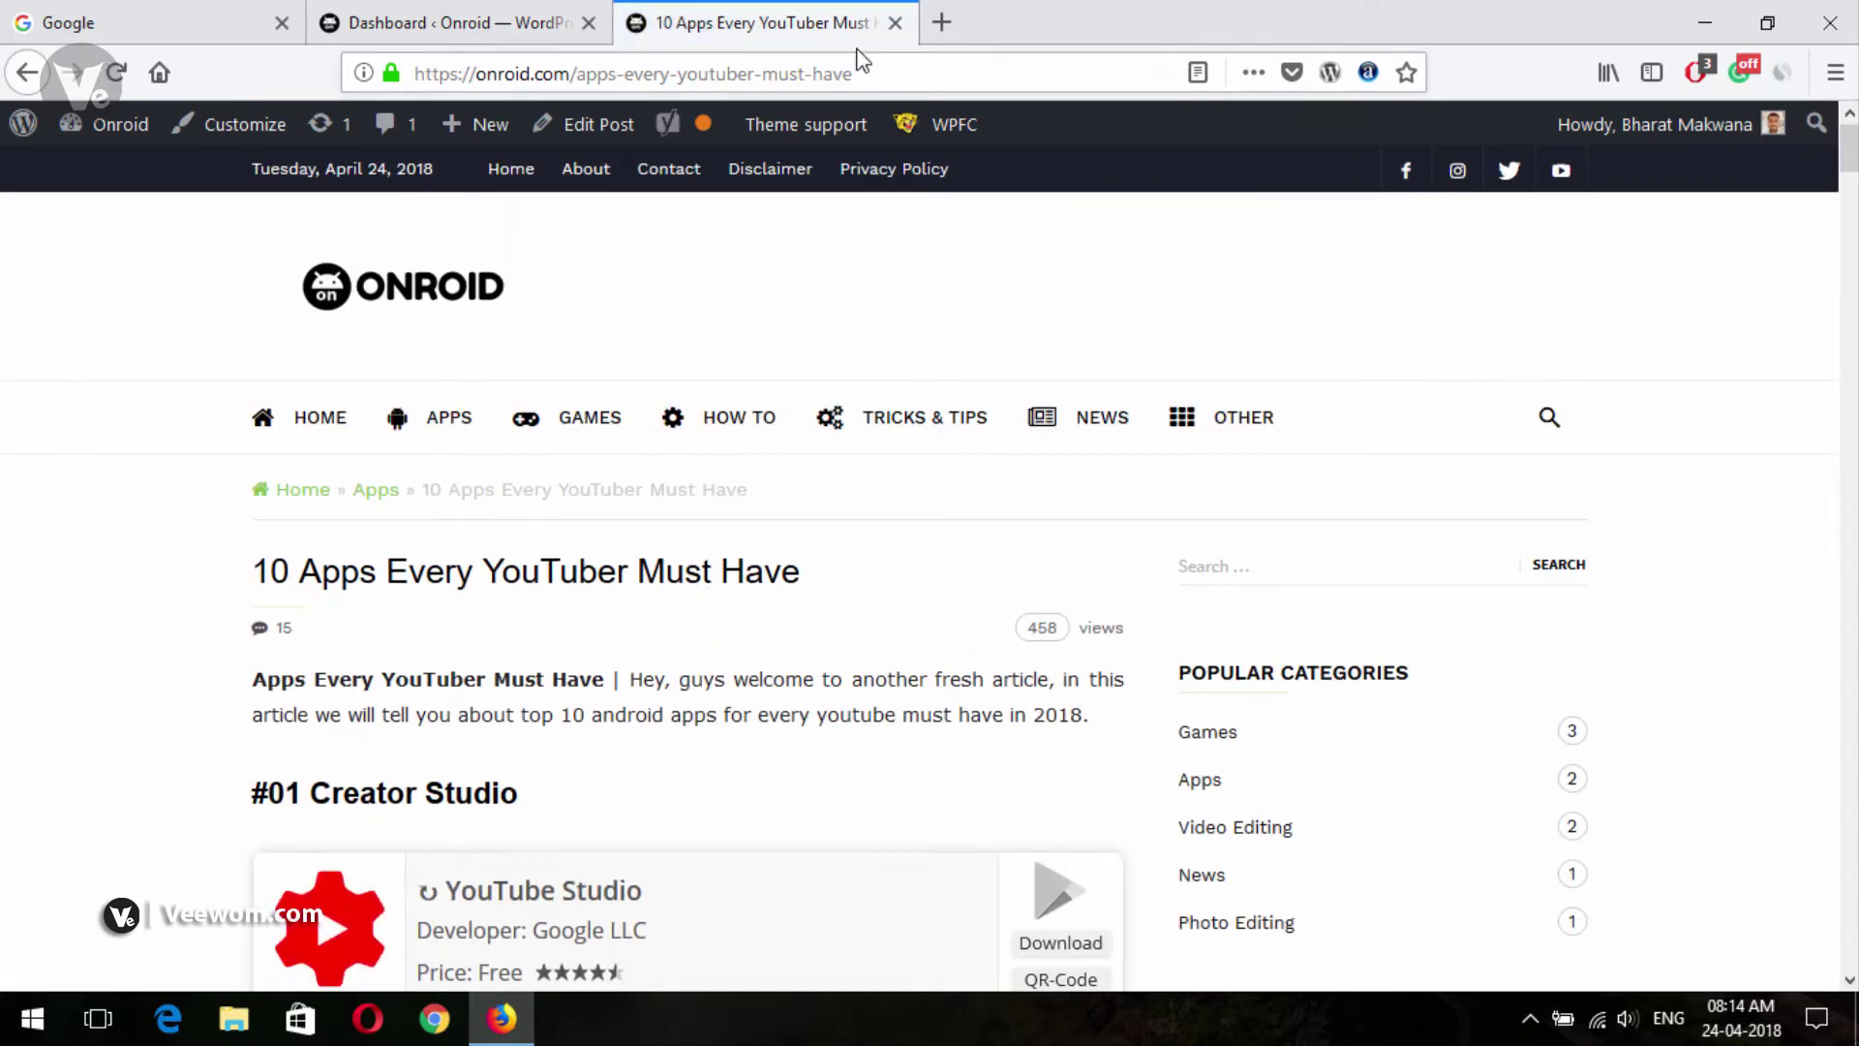
{"action": "left_click", "coordinate": [892, 24]}
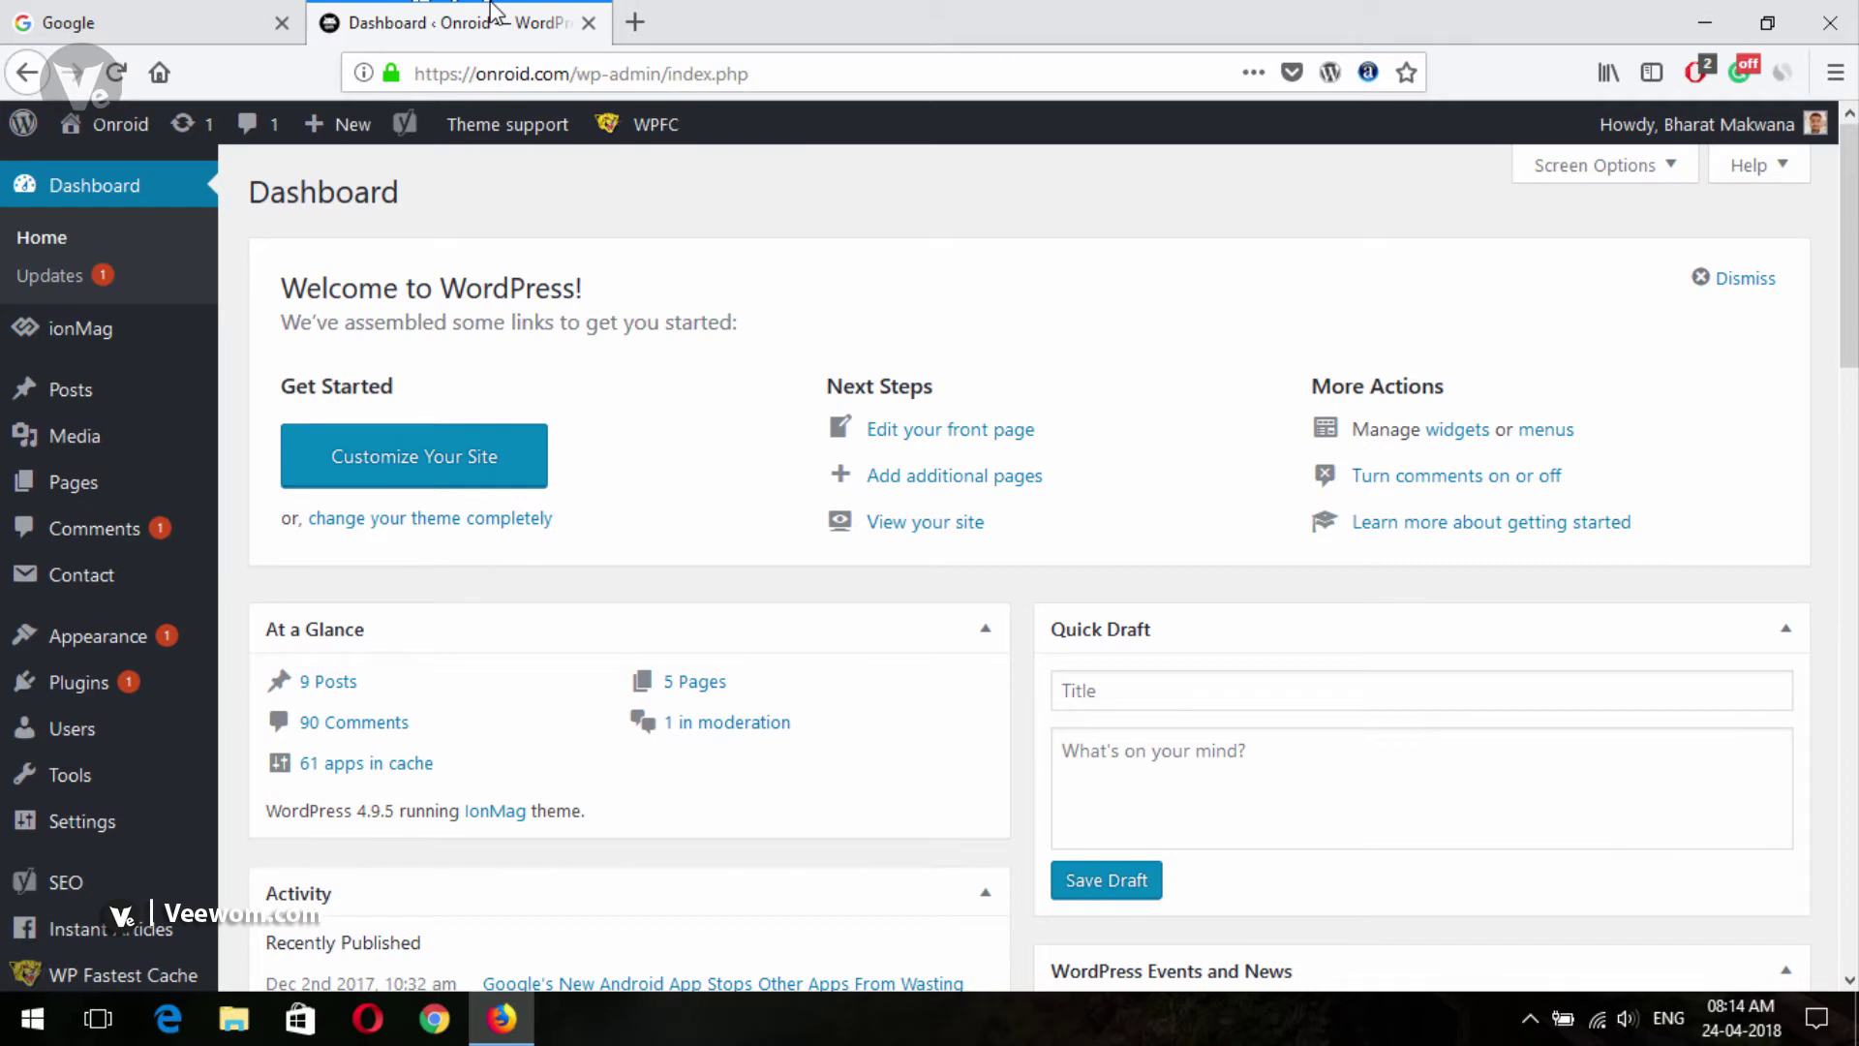
Step: Search the WordPress plugin directory for "Easy Custom Sidebars" and look through the results
{"action": "mouse_move", "coordinate": [97, 687]}
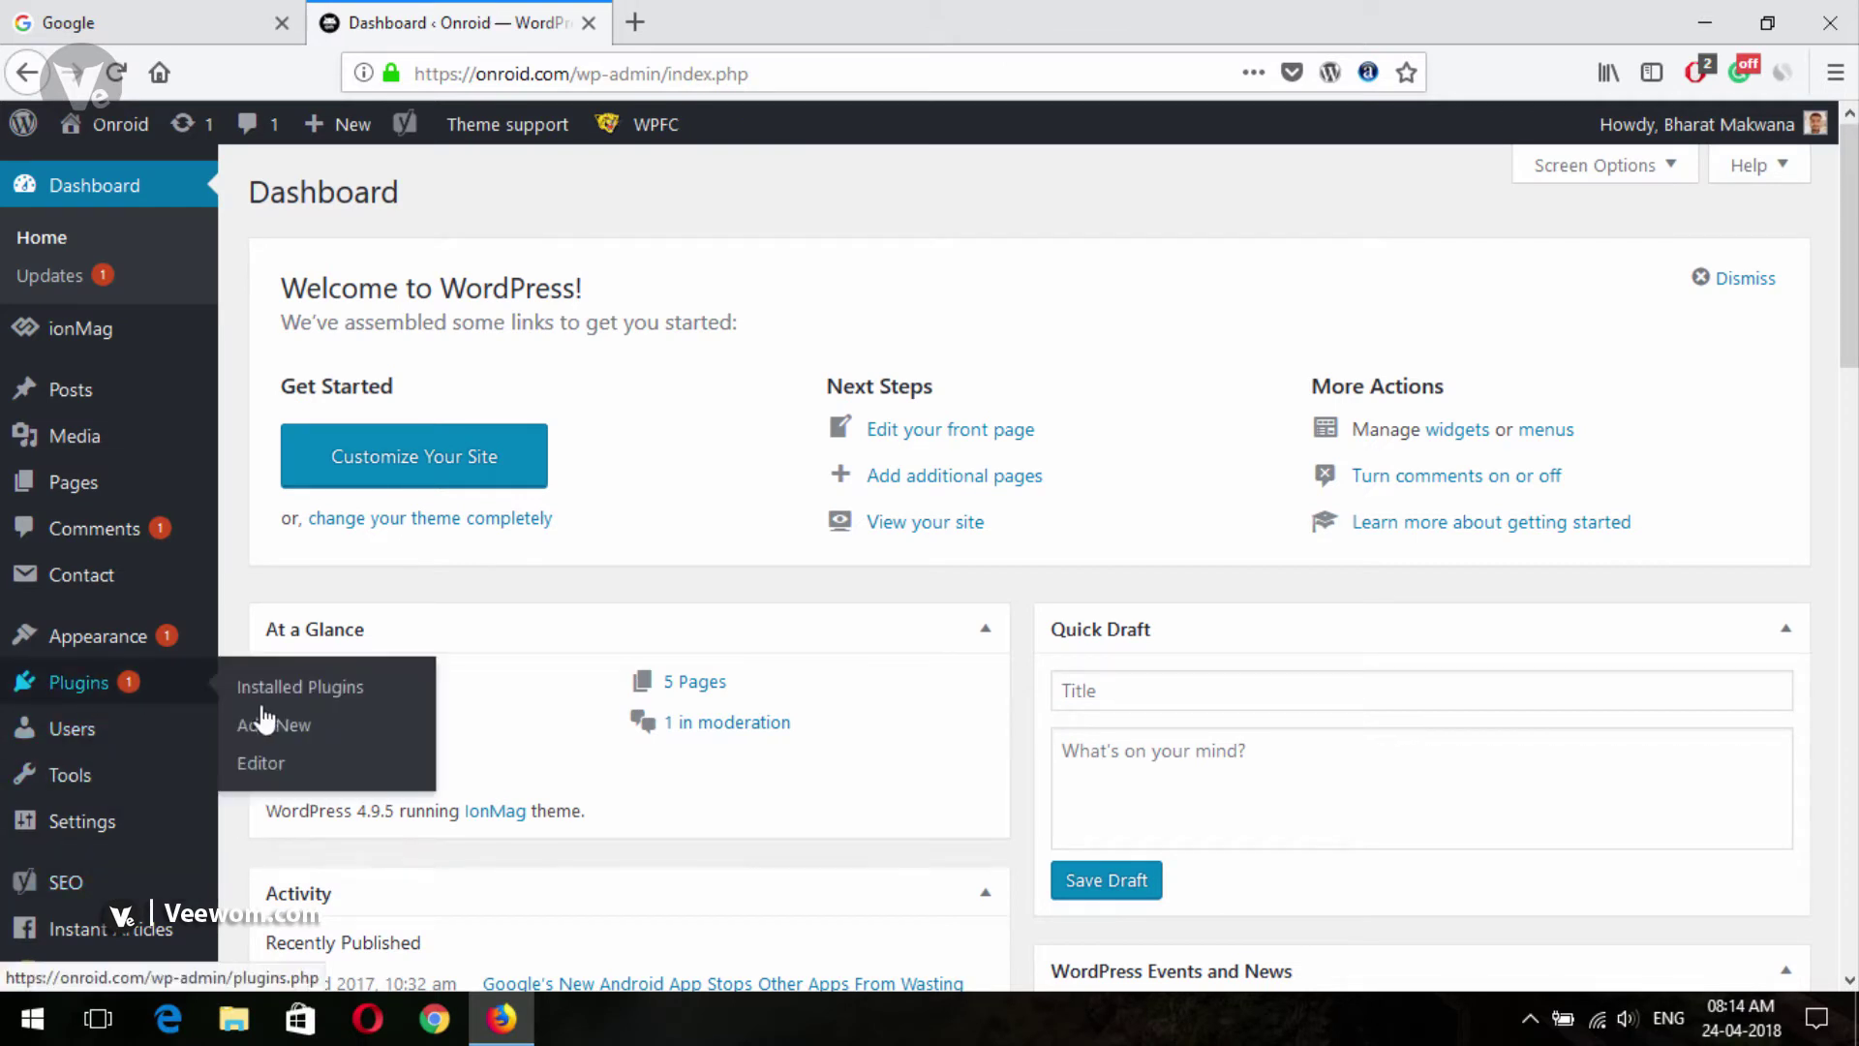
{"action": "left_click", "coordinate": [283, 731]}
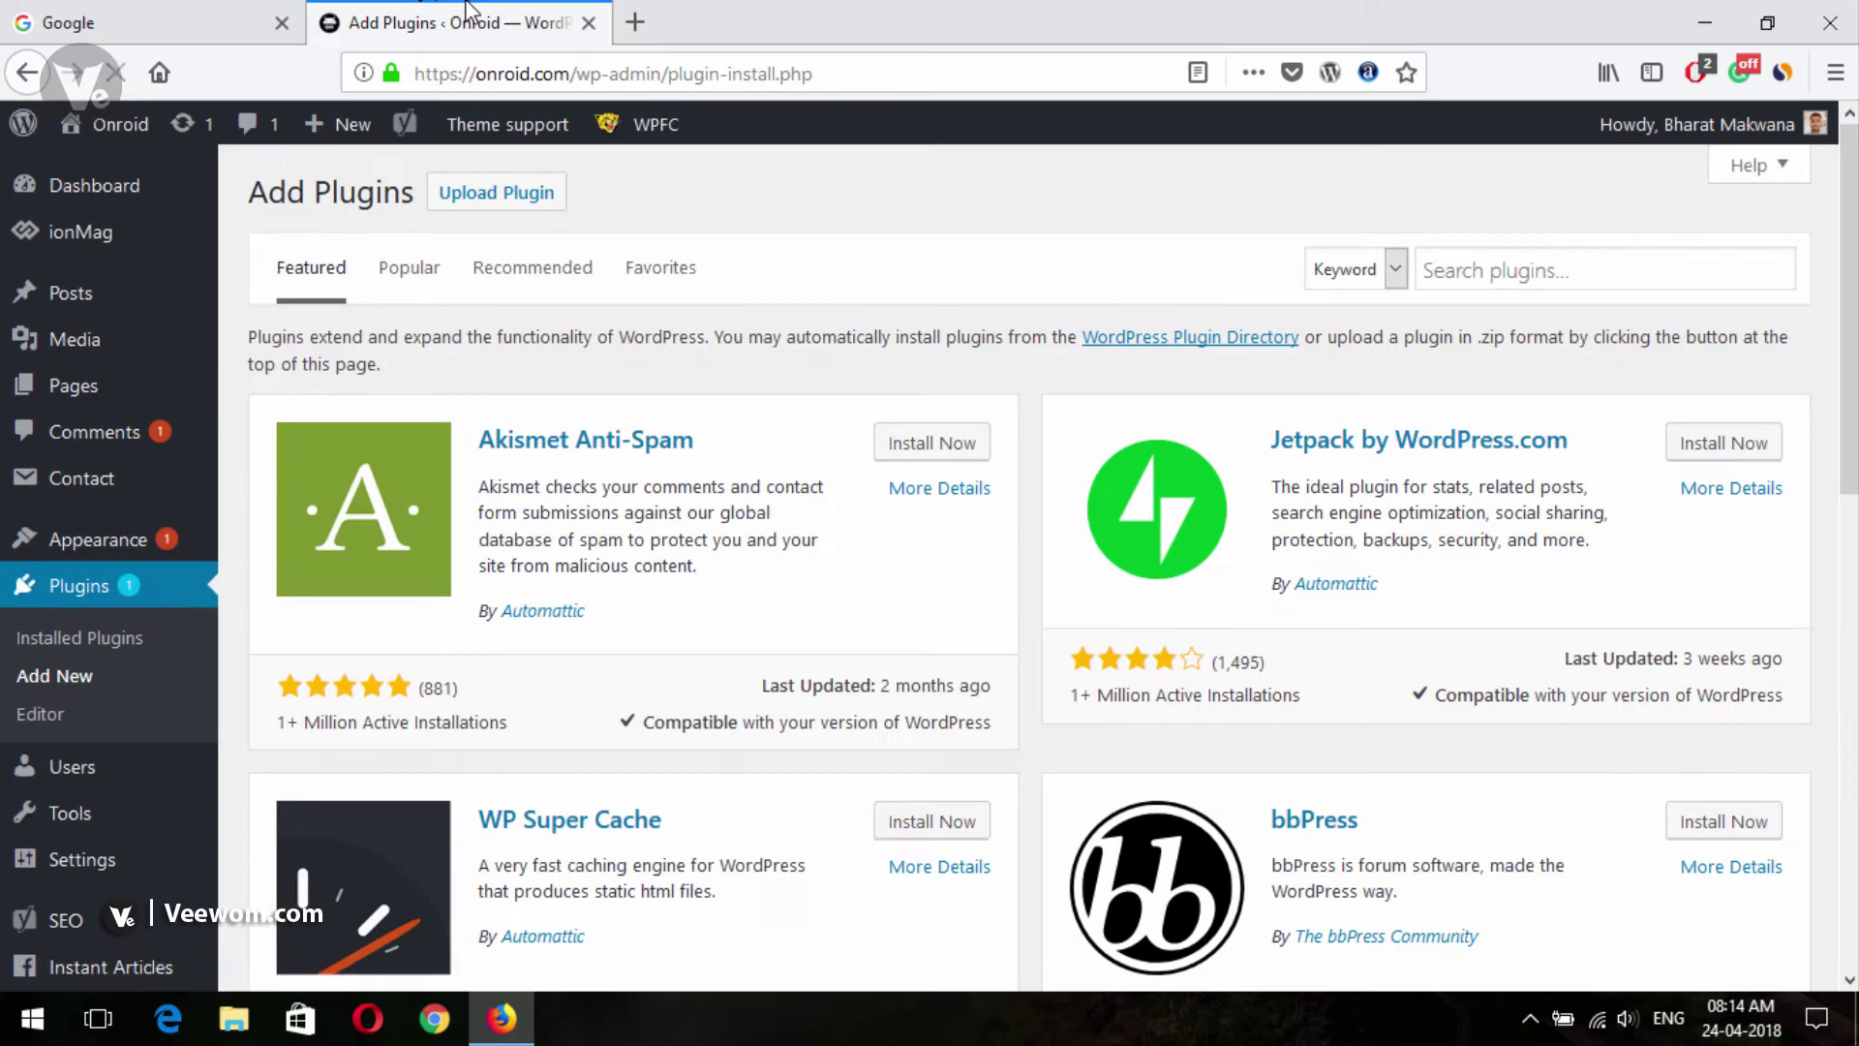
{"action": "left_click", "coordinate": [1485, 268]}
{"action": "right_click", "coordinate": [1487, 269]}
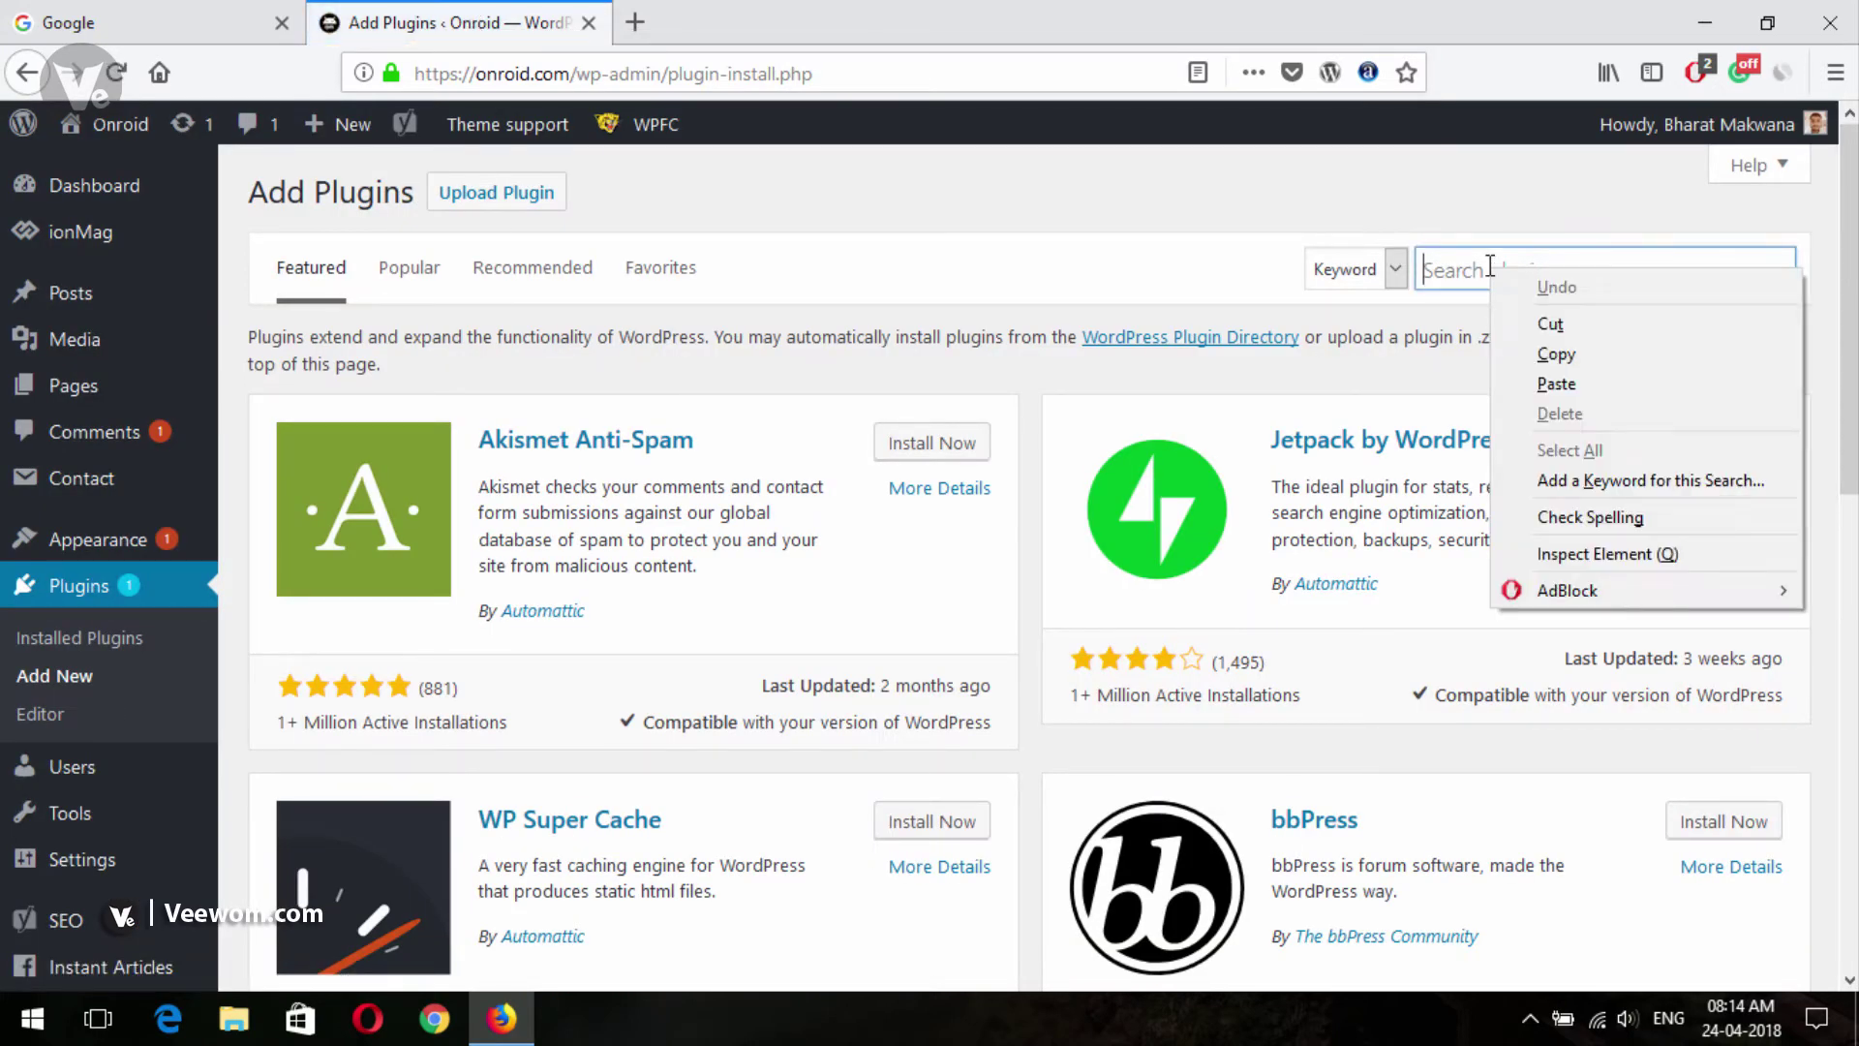
{"action": "left_click", "coordinate": [1564, 384]}
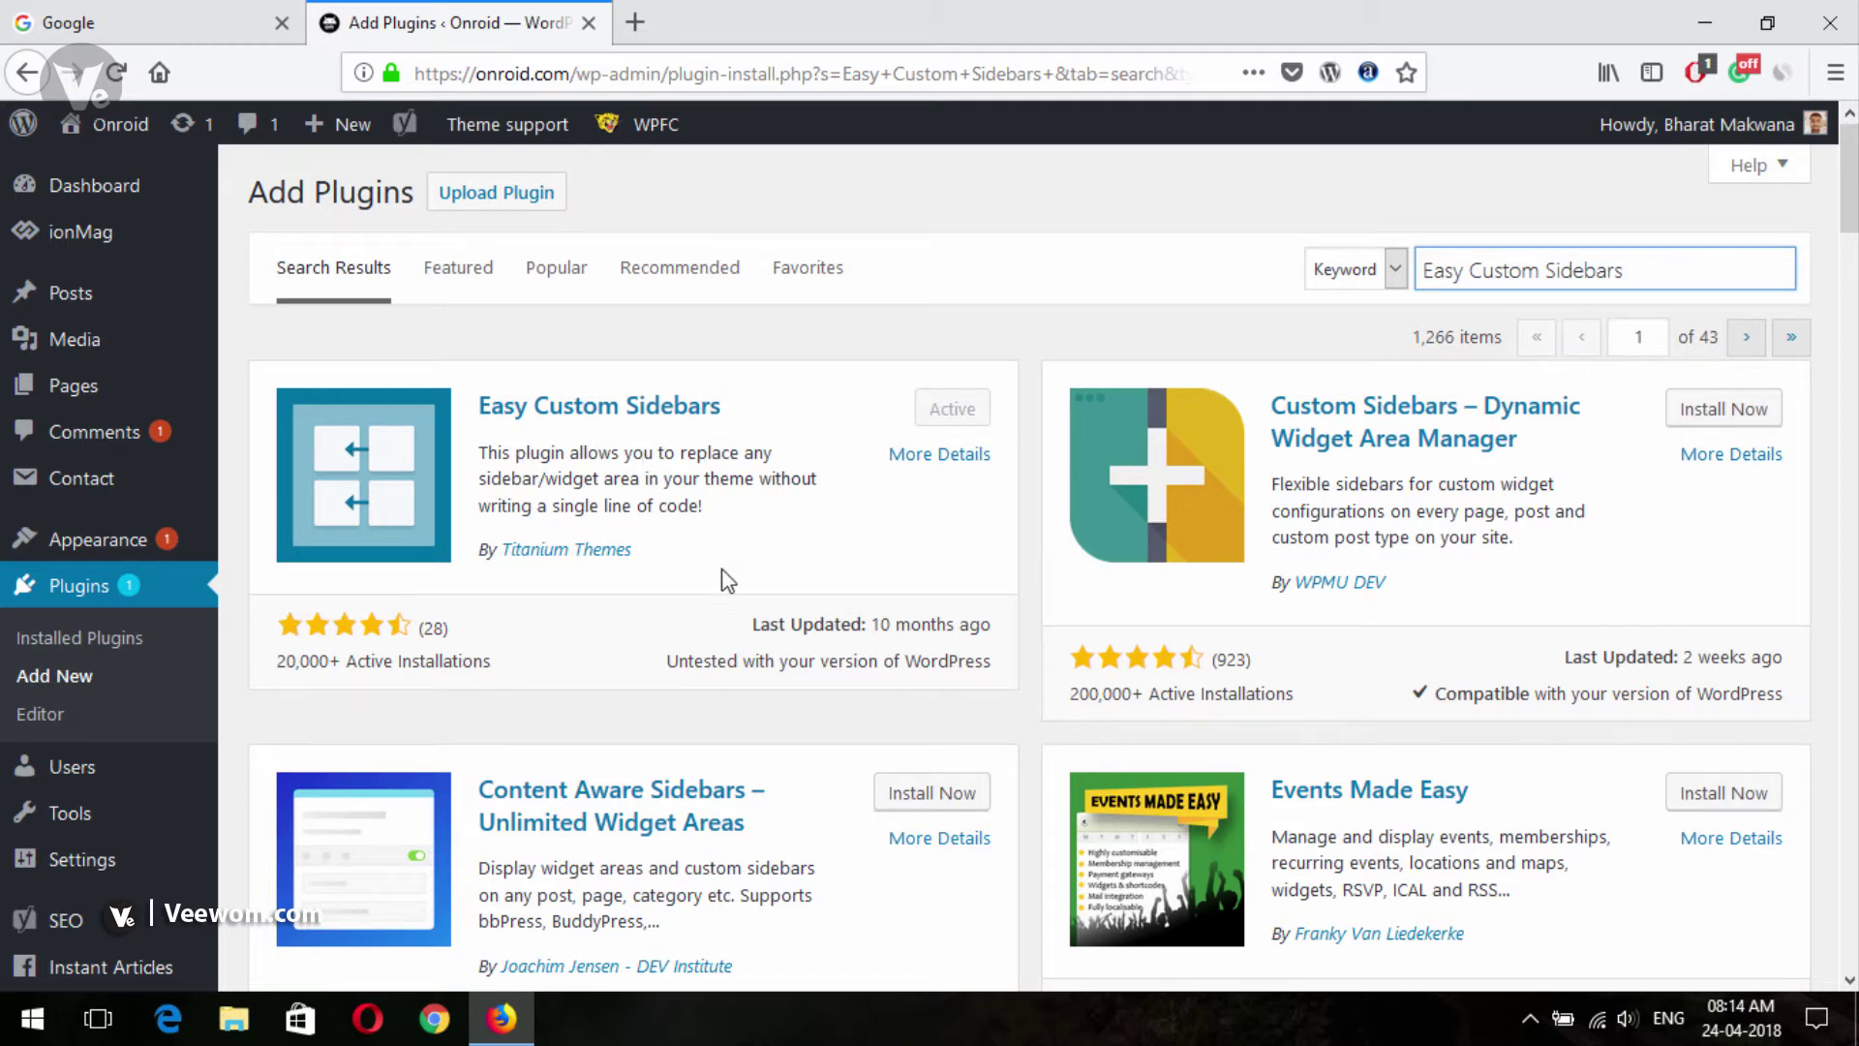
{"action": "scroll", "coordinate": [724, 560], "scroll_direction": "down", "scroll_amount": 6}
{"action": "scroll", "coordinate": [758, 543], "scroll_direction": "up", "scroll_amount": 6}
{"action": "scroll", "coordinate": [751, 559], "scroll_direction": "down", "scroll_amount": 3}
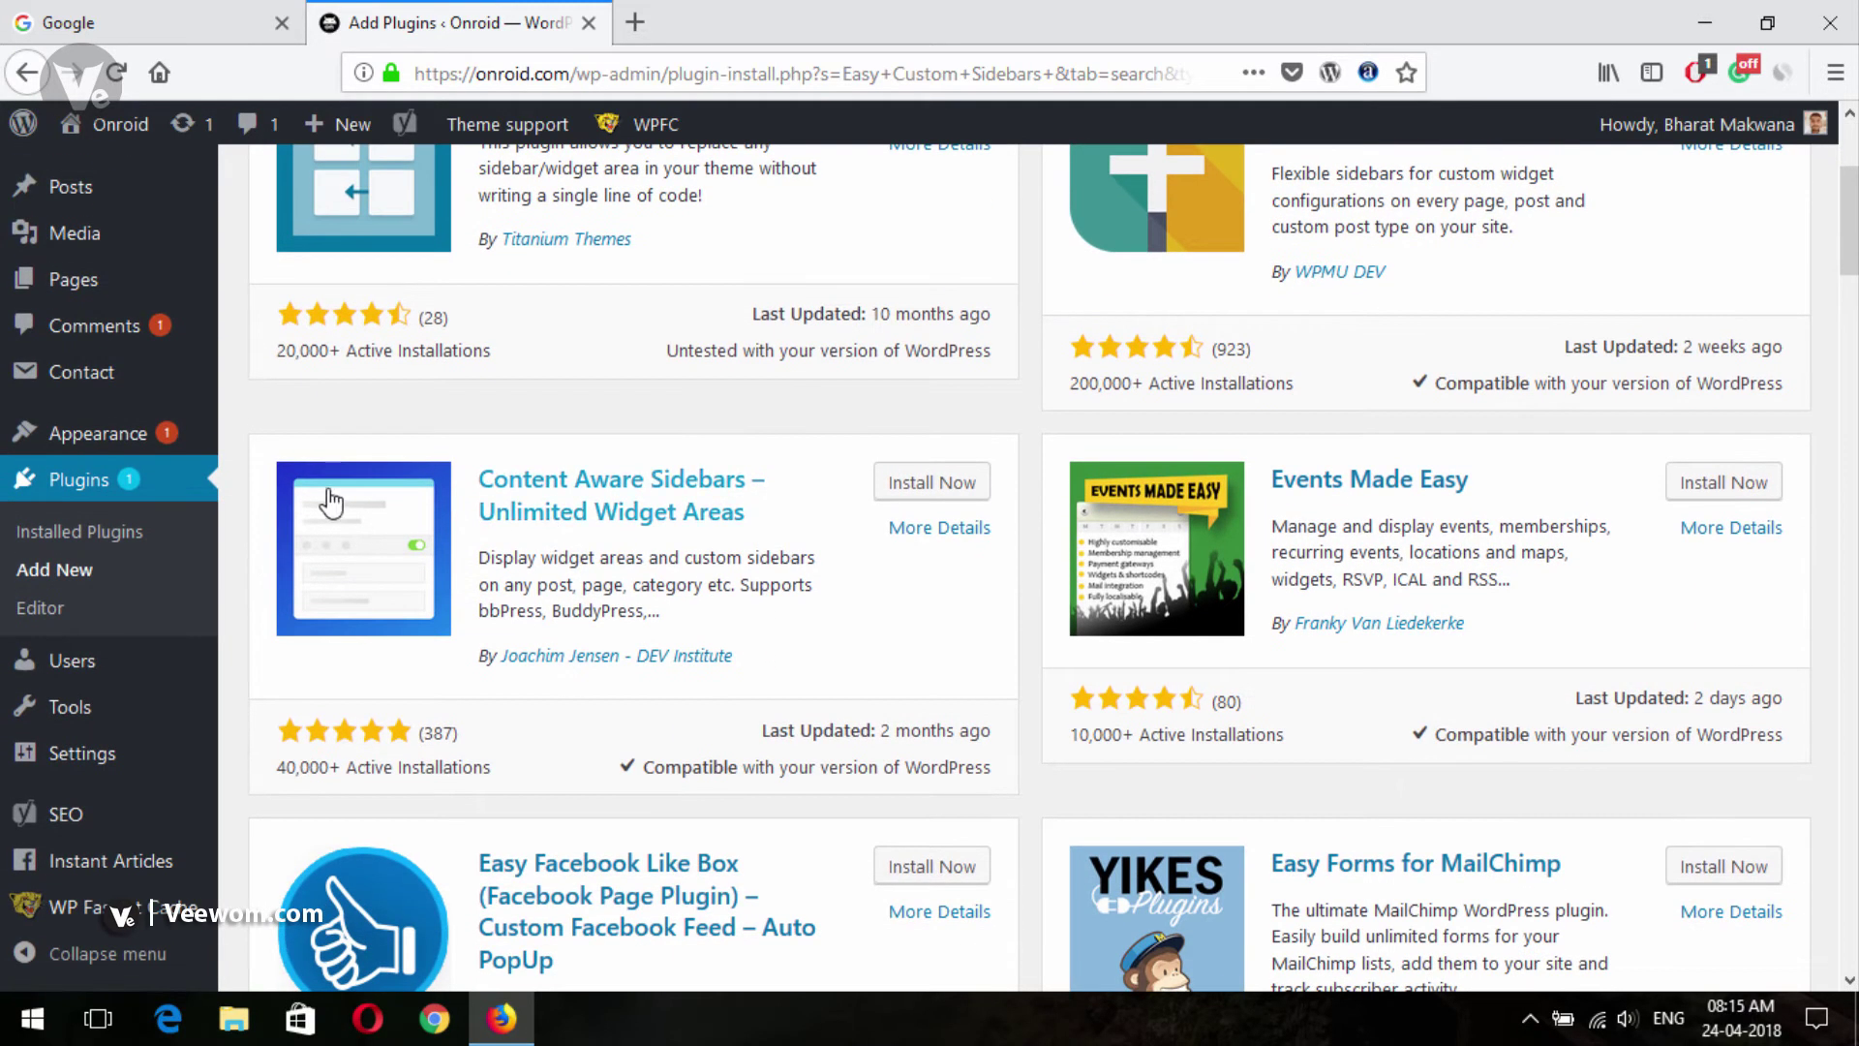
Step: Open the Theme Sidebars management page of the Easy Custom Sidebars plugin
{"action": "mouse_move", "coordinate": [79, 451]}
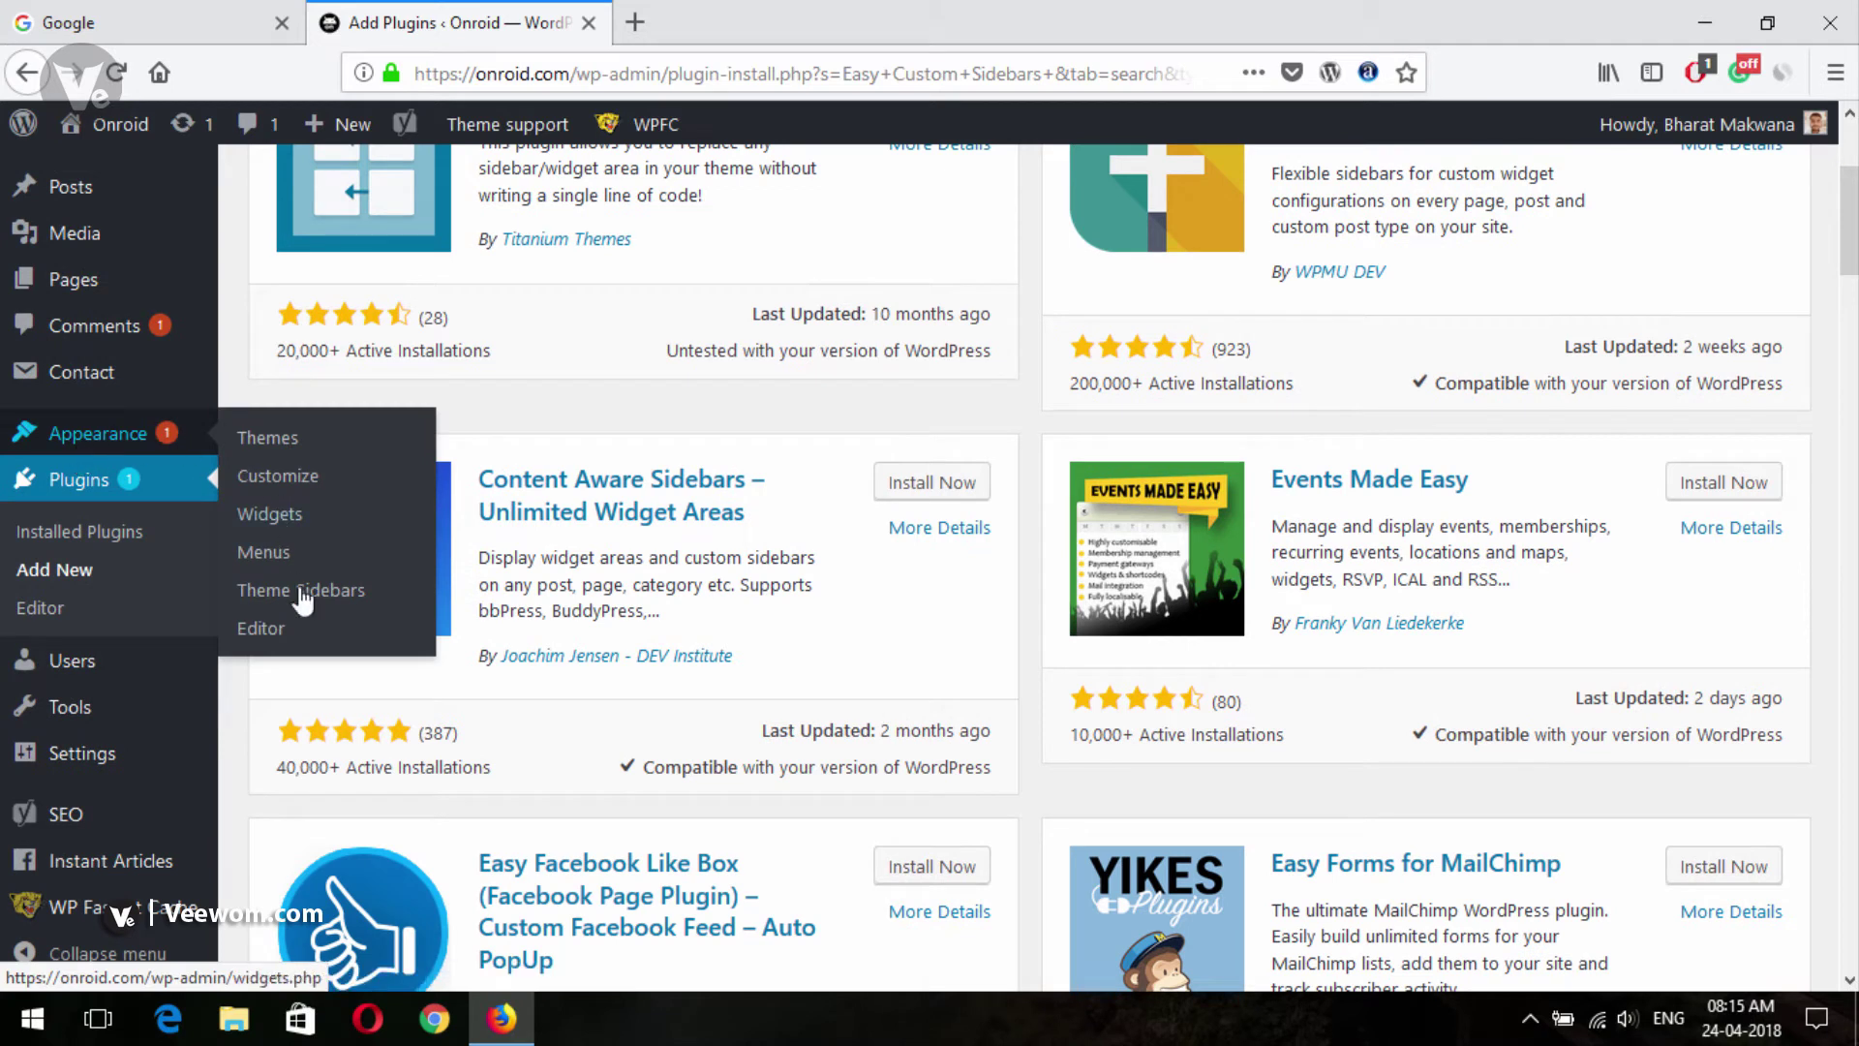
{"action": "left_click", "coordinate": [332, 593]}
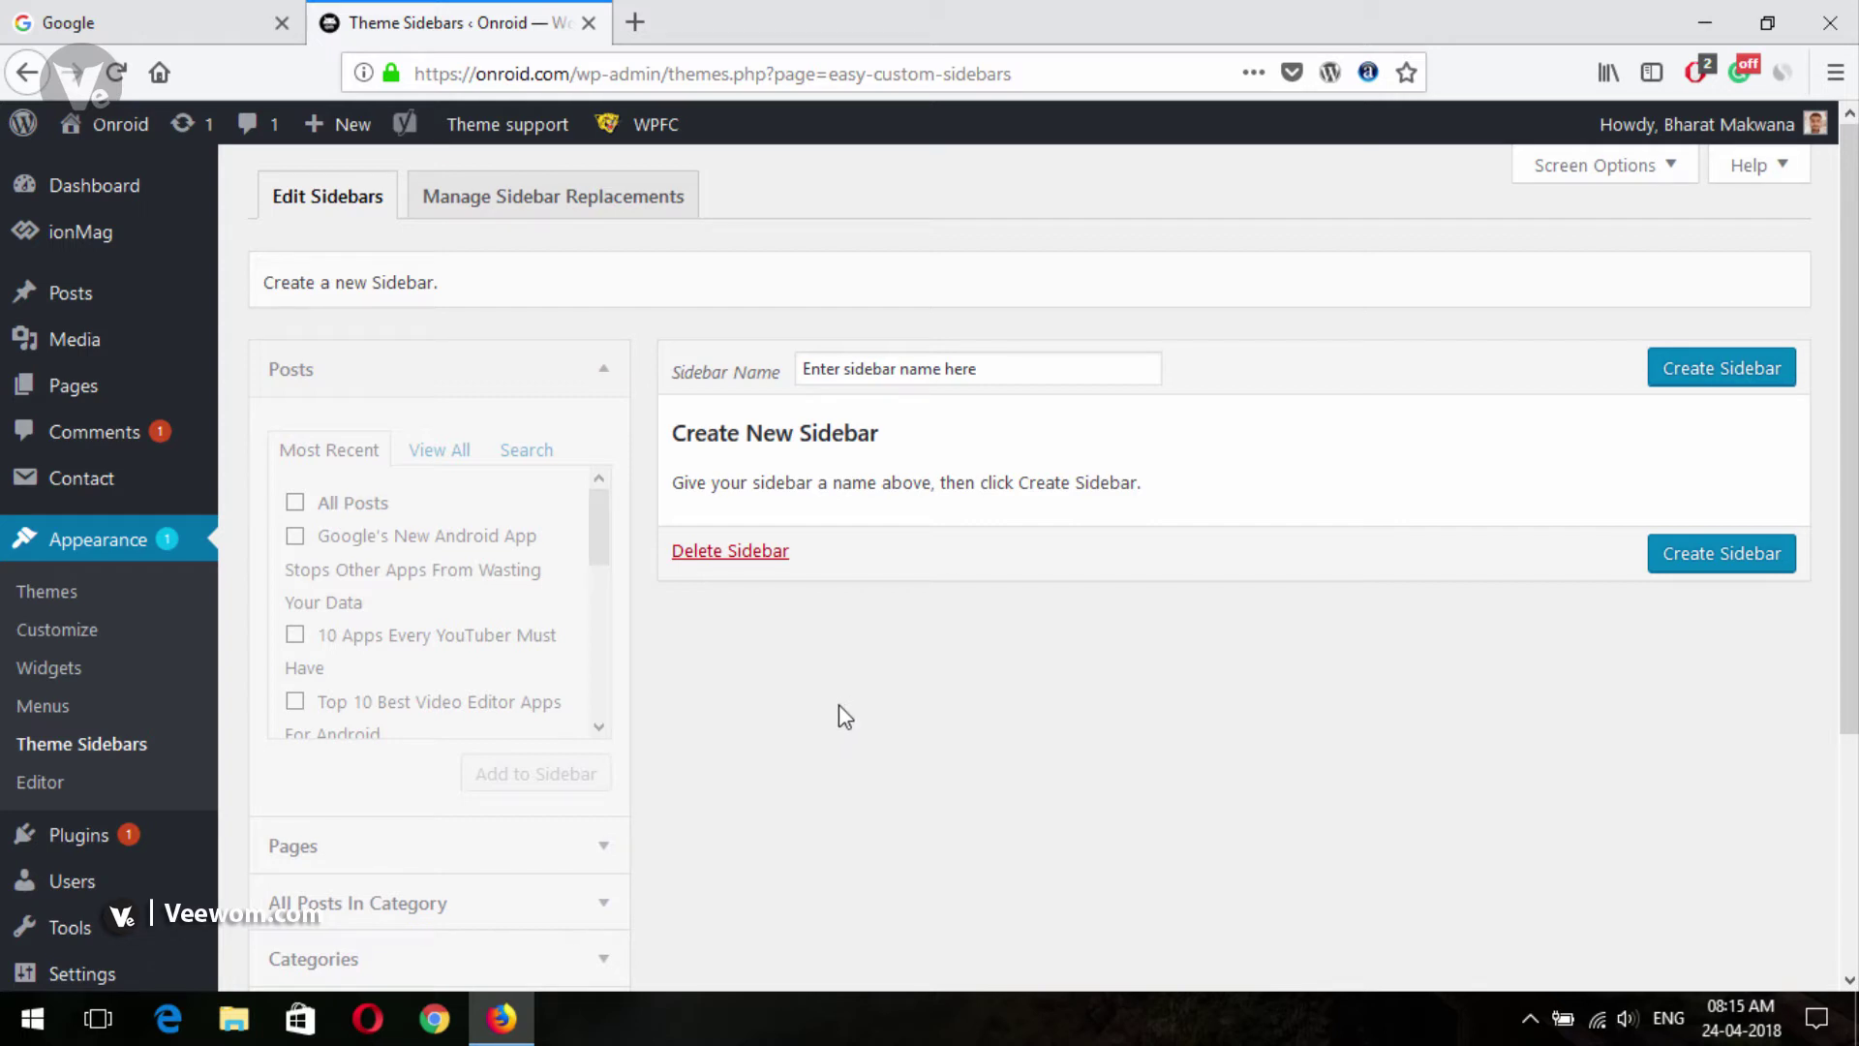
Step: Open the Onroid site's homepage in a separate tab and look through its posts
{"action": "mouse_move", "coordinate": [116, 126]}
{"action": "right_click", "coordinate": [117, 174]}
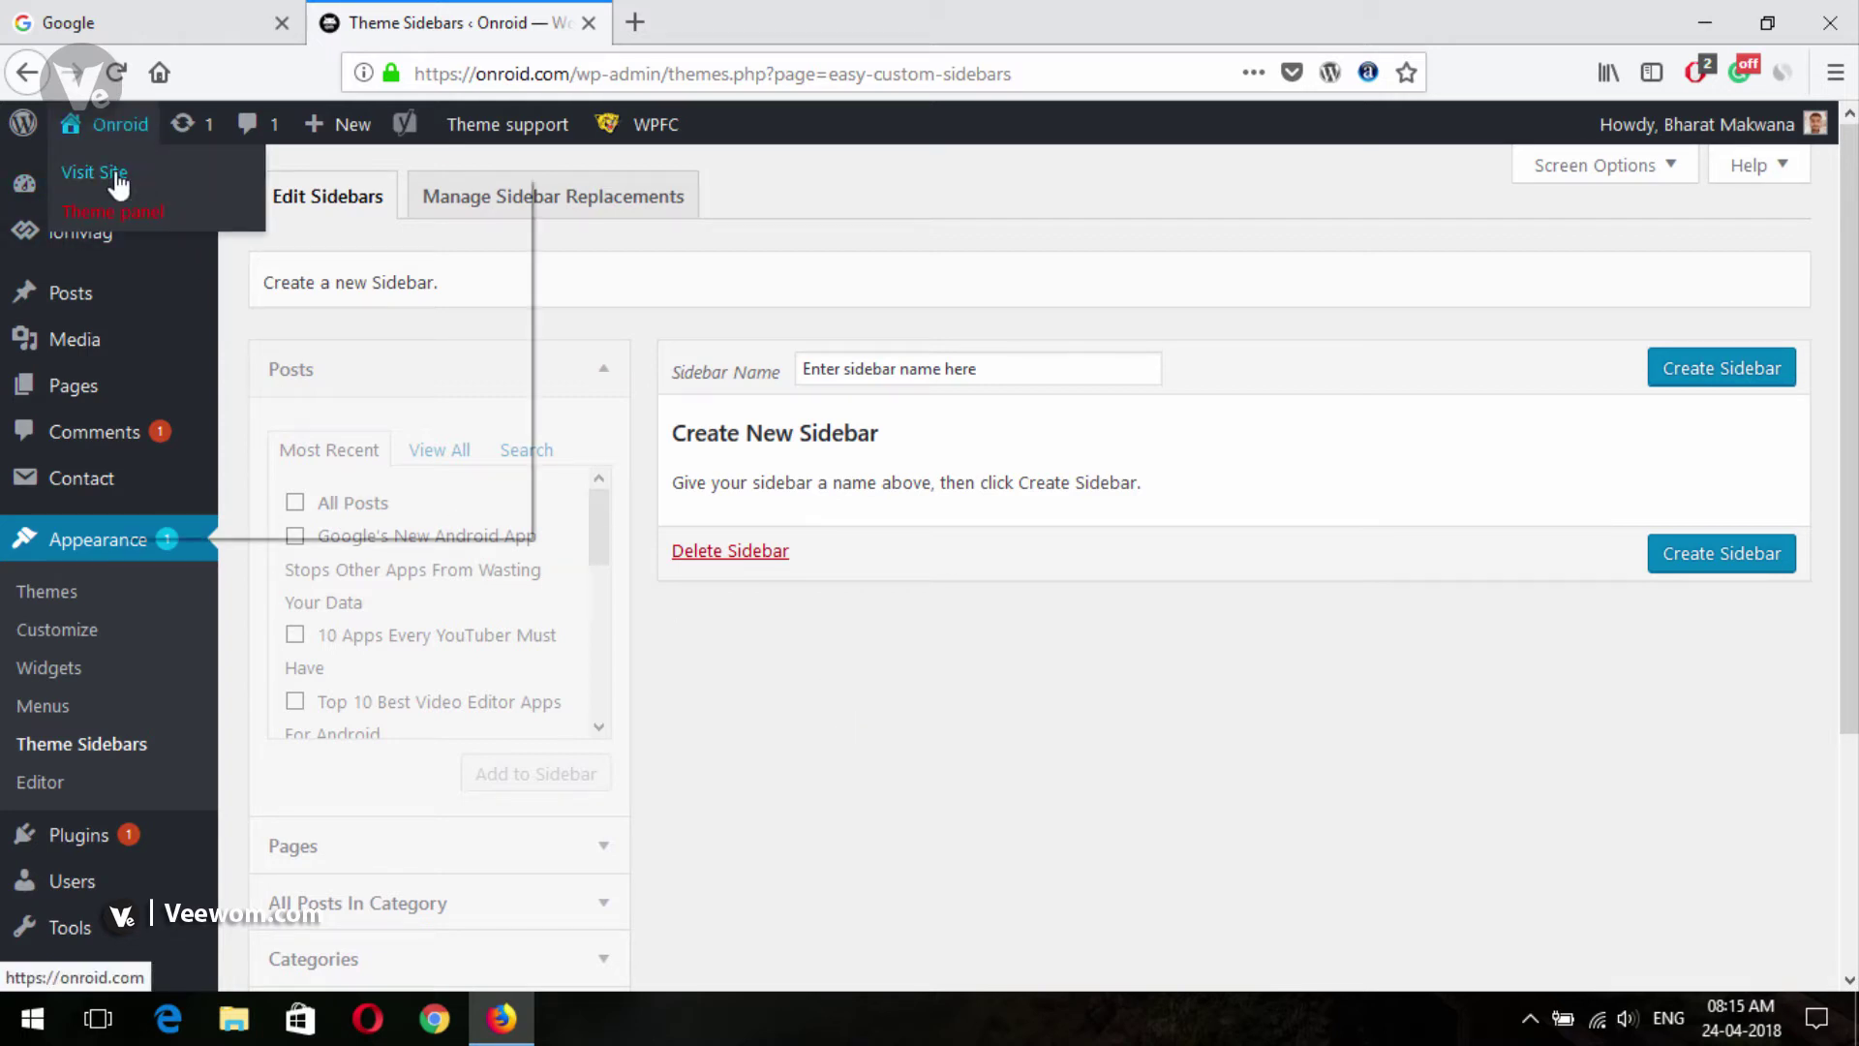
{"action": "left_click", "coordinate": [175, 199]}
{"action": "left_click", "coordinate": [747, 17]}
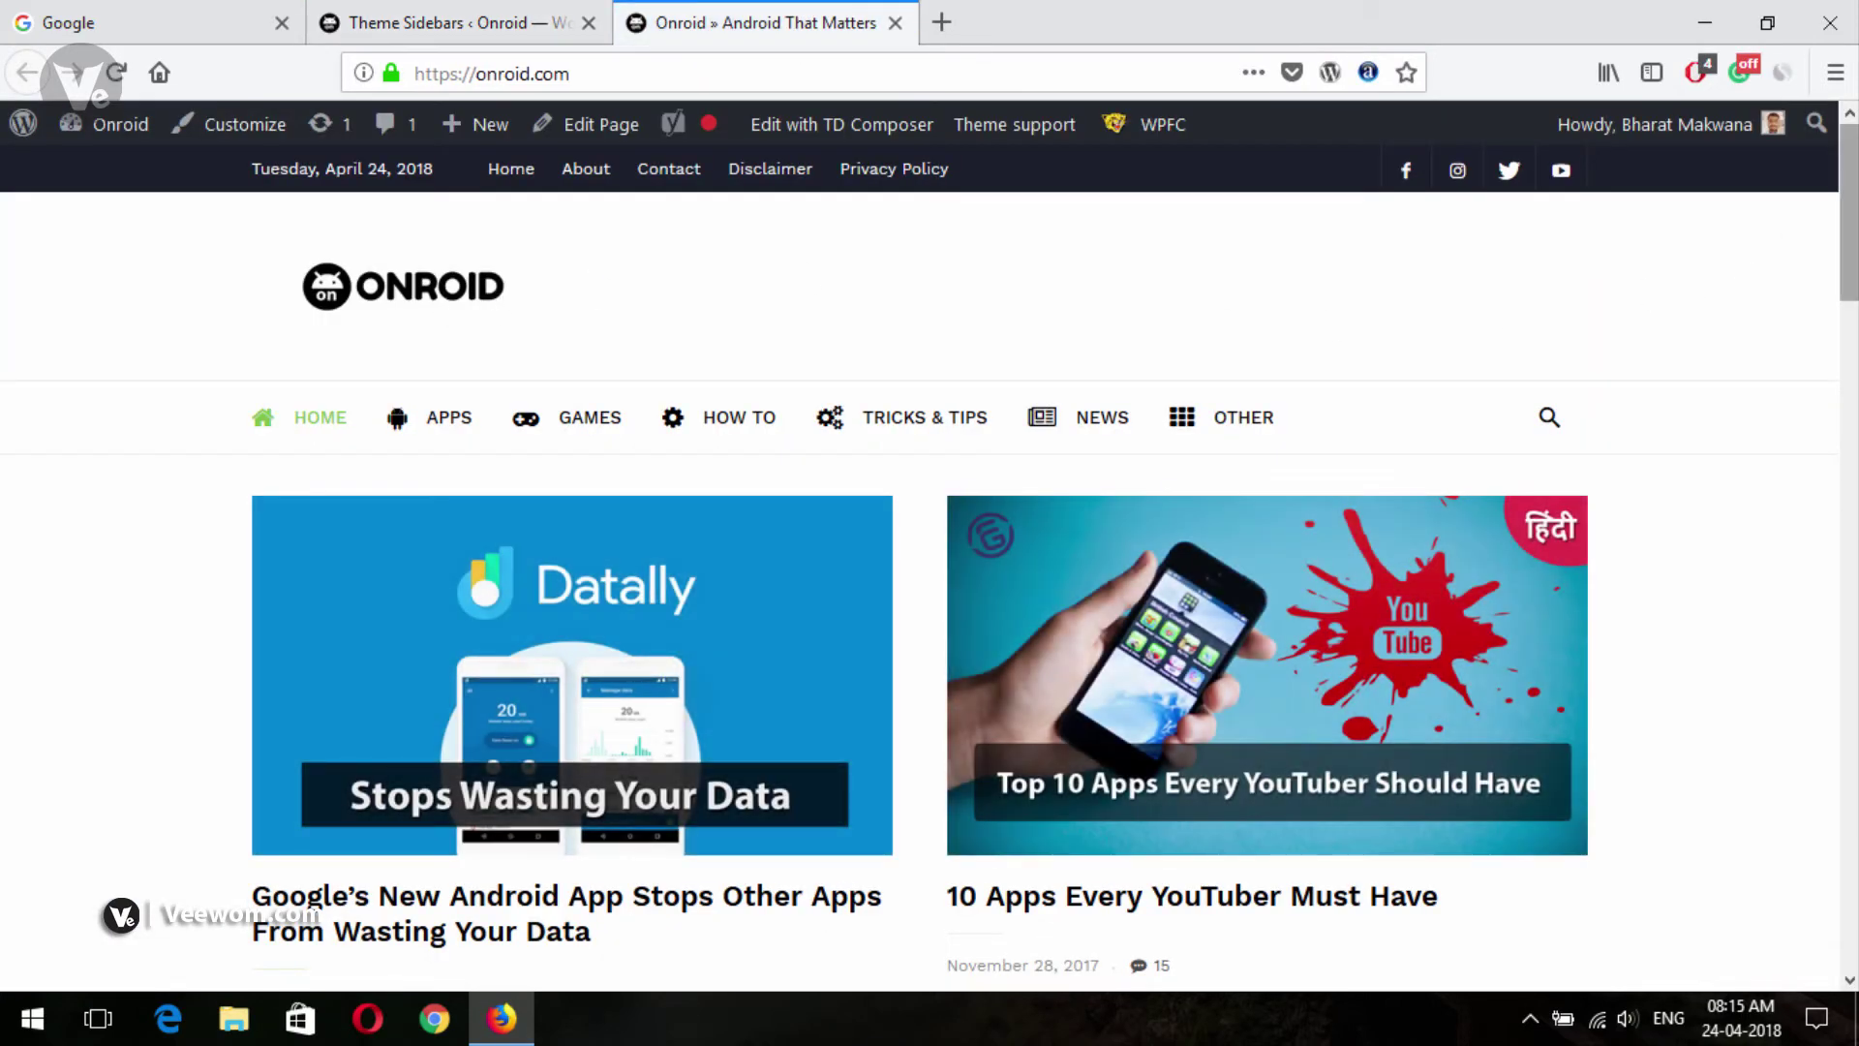
{"action": "scroll", "coordinate": [766, 468], "scroll_direction": "down", "scroll_amount": 1}
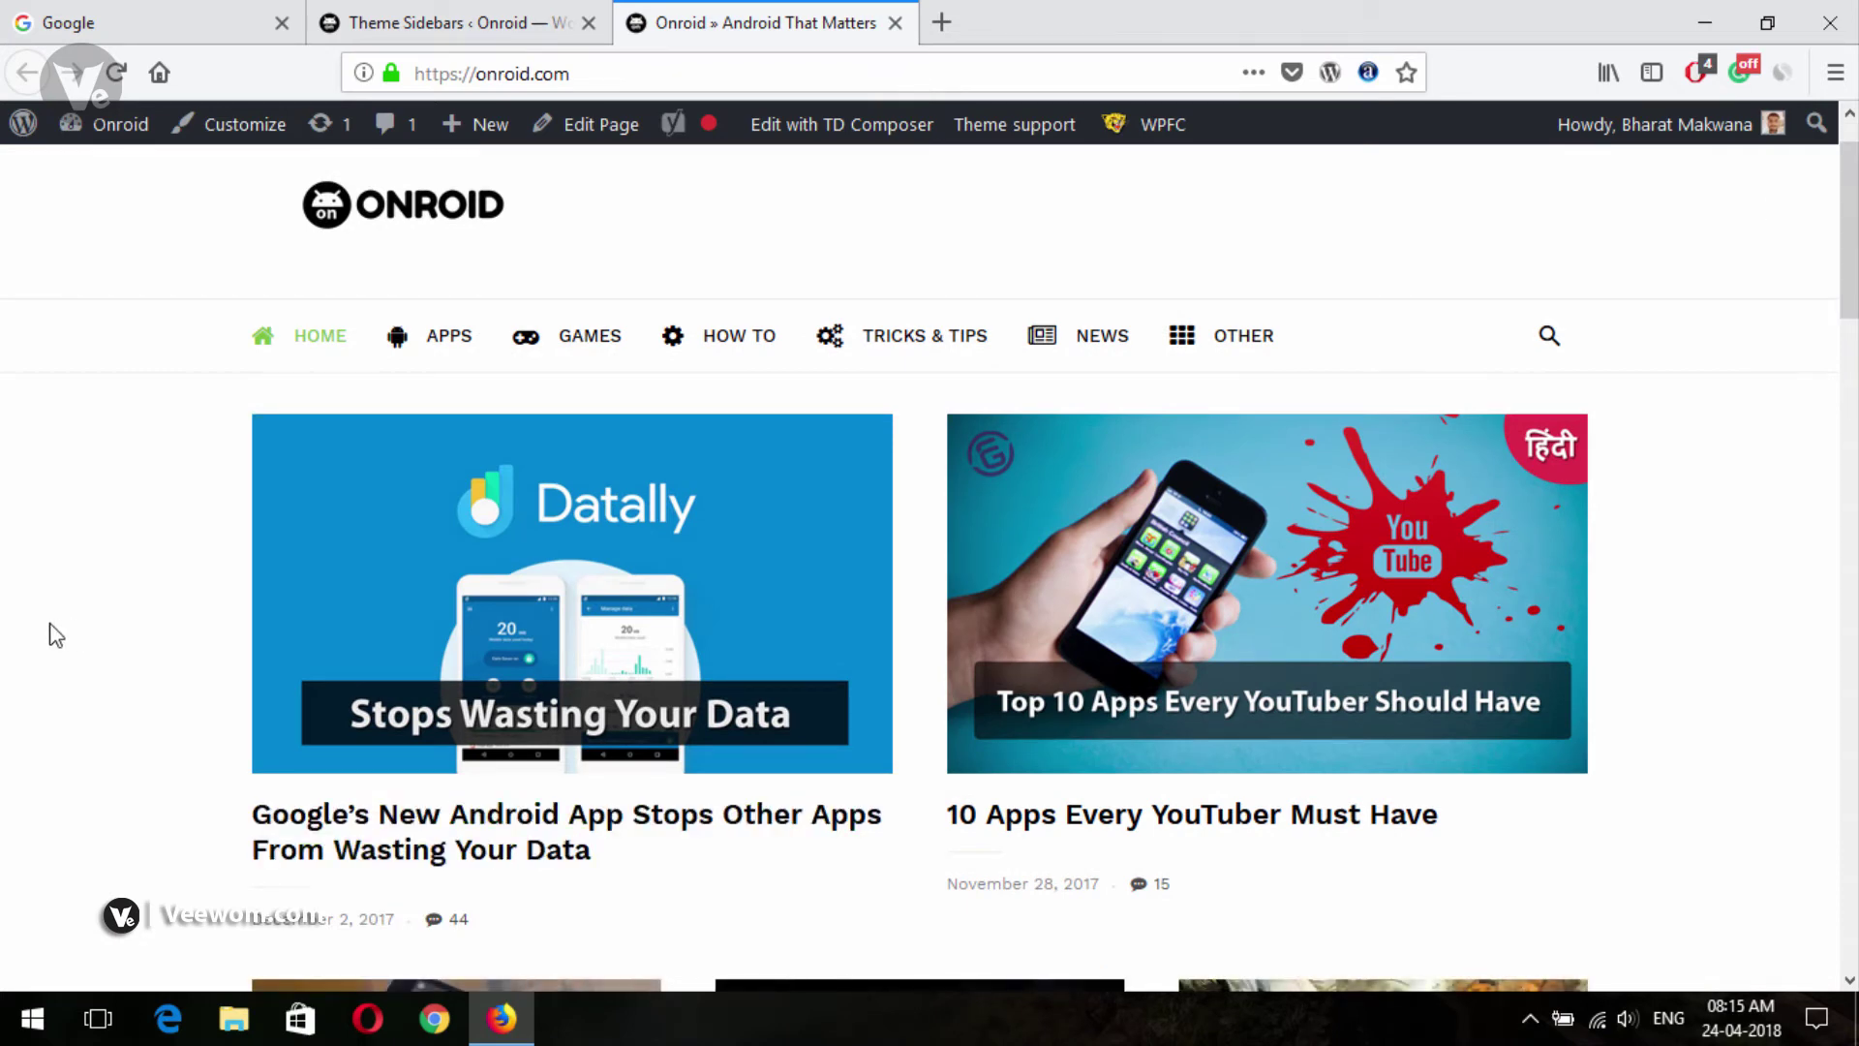
{"action": "scroll", "coordinate": [19, 634], "scroll_direction": "down", "scroll_amount": 2}
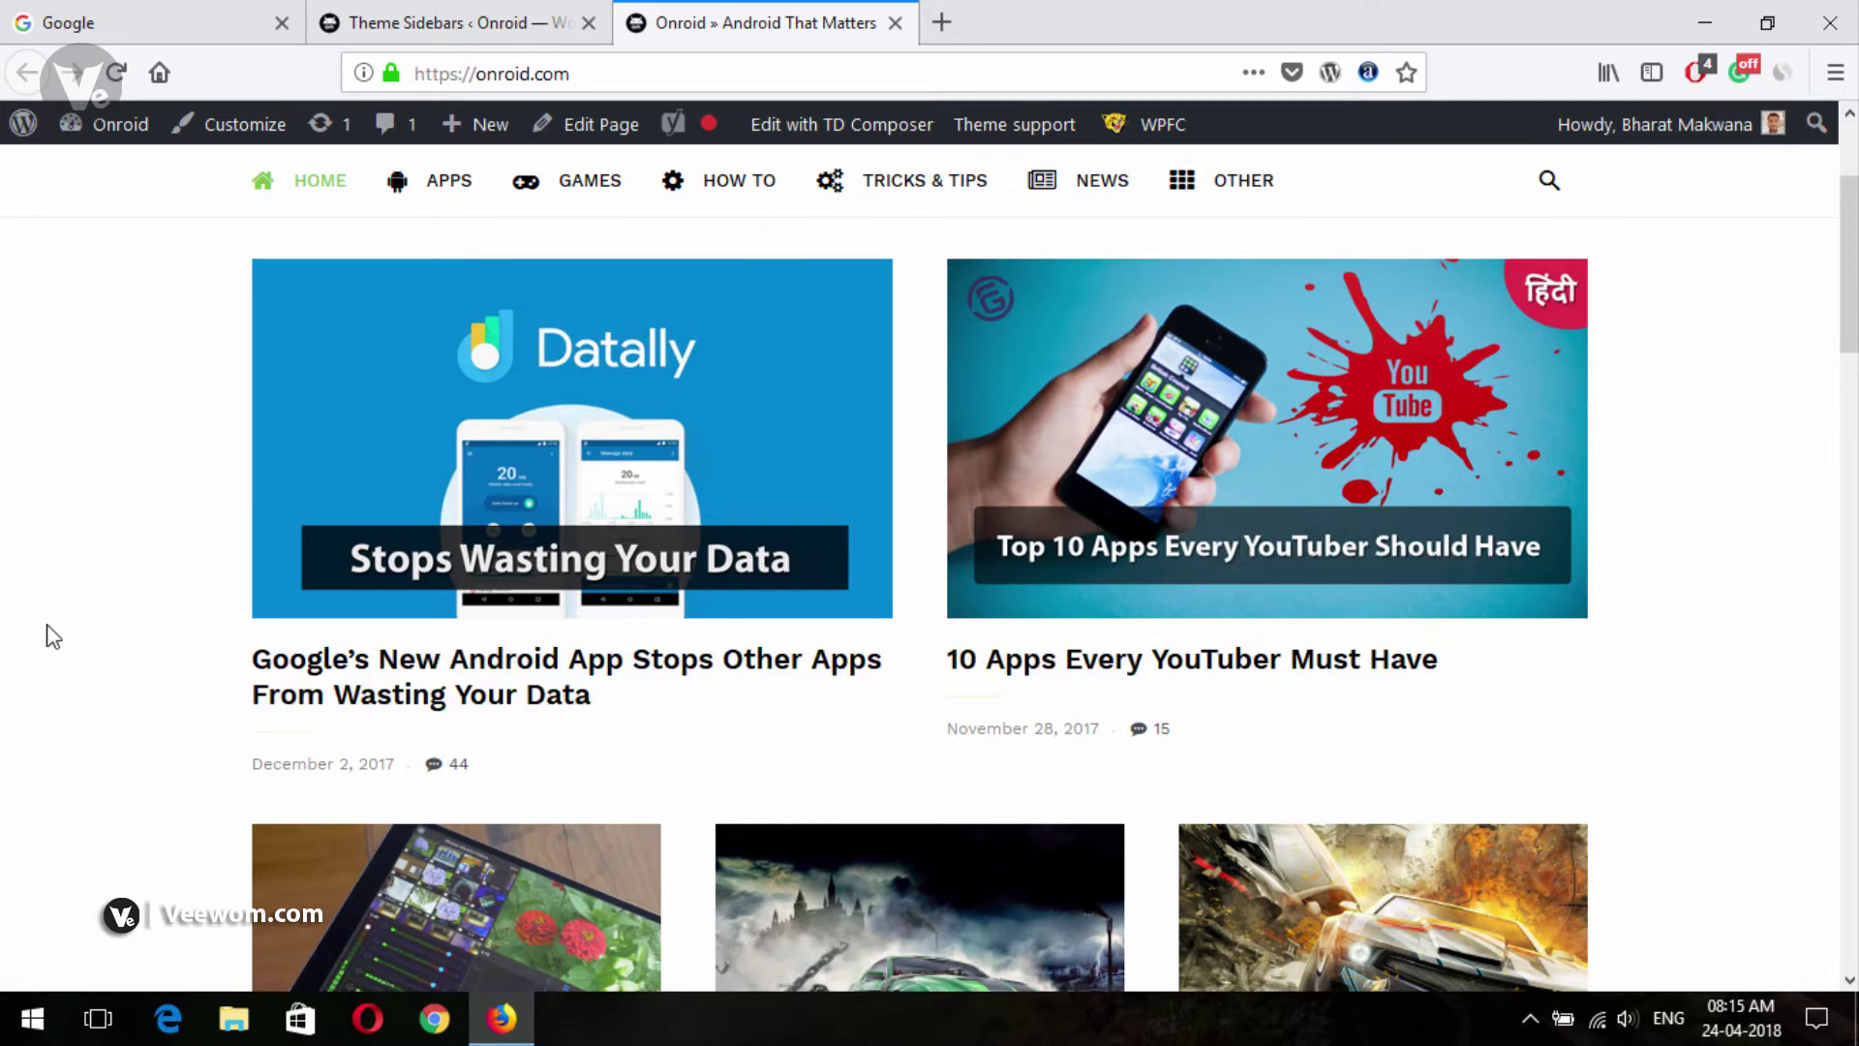
Step: Return to the Theme Sidebars page and create a new sidebar named "side1"
{"action": "left_click", "coordinate": [400, 13]}
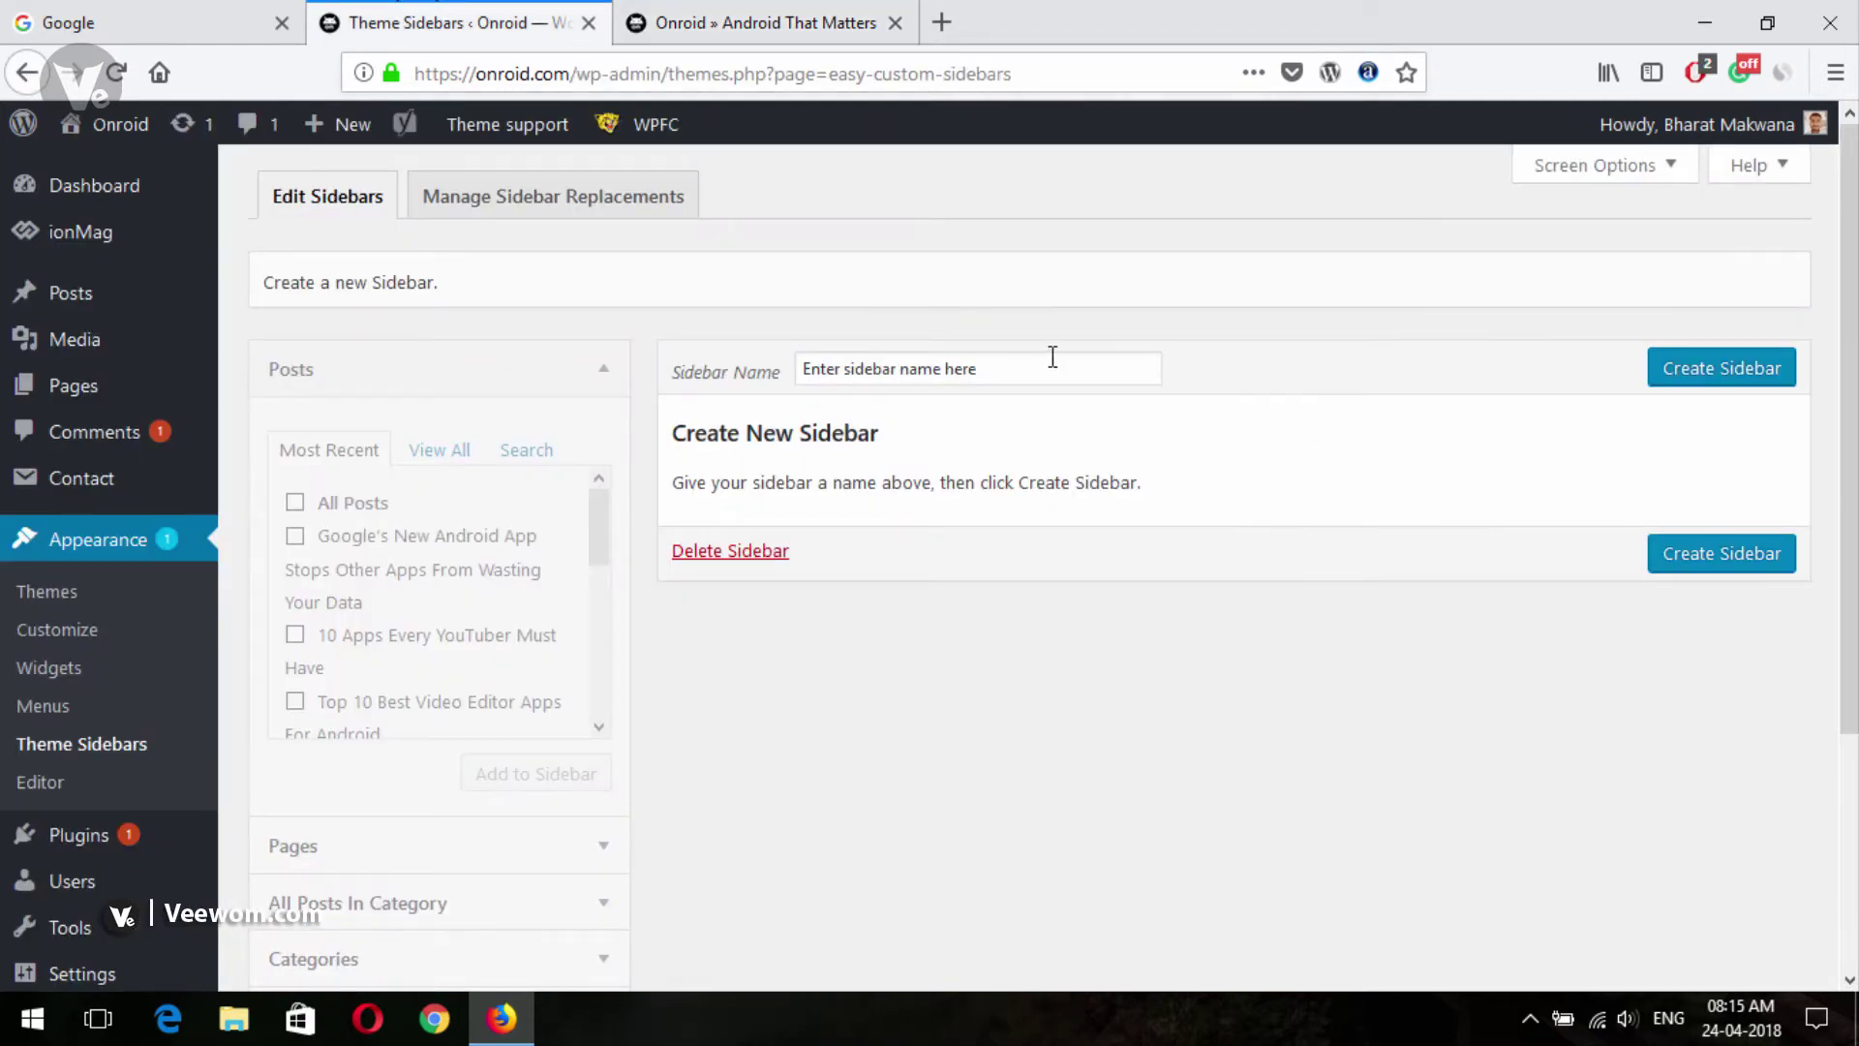
{"action": "left_click", "coordinate": [1010, 360]}
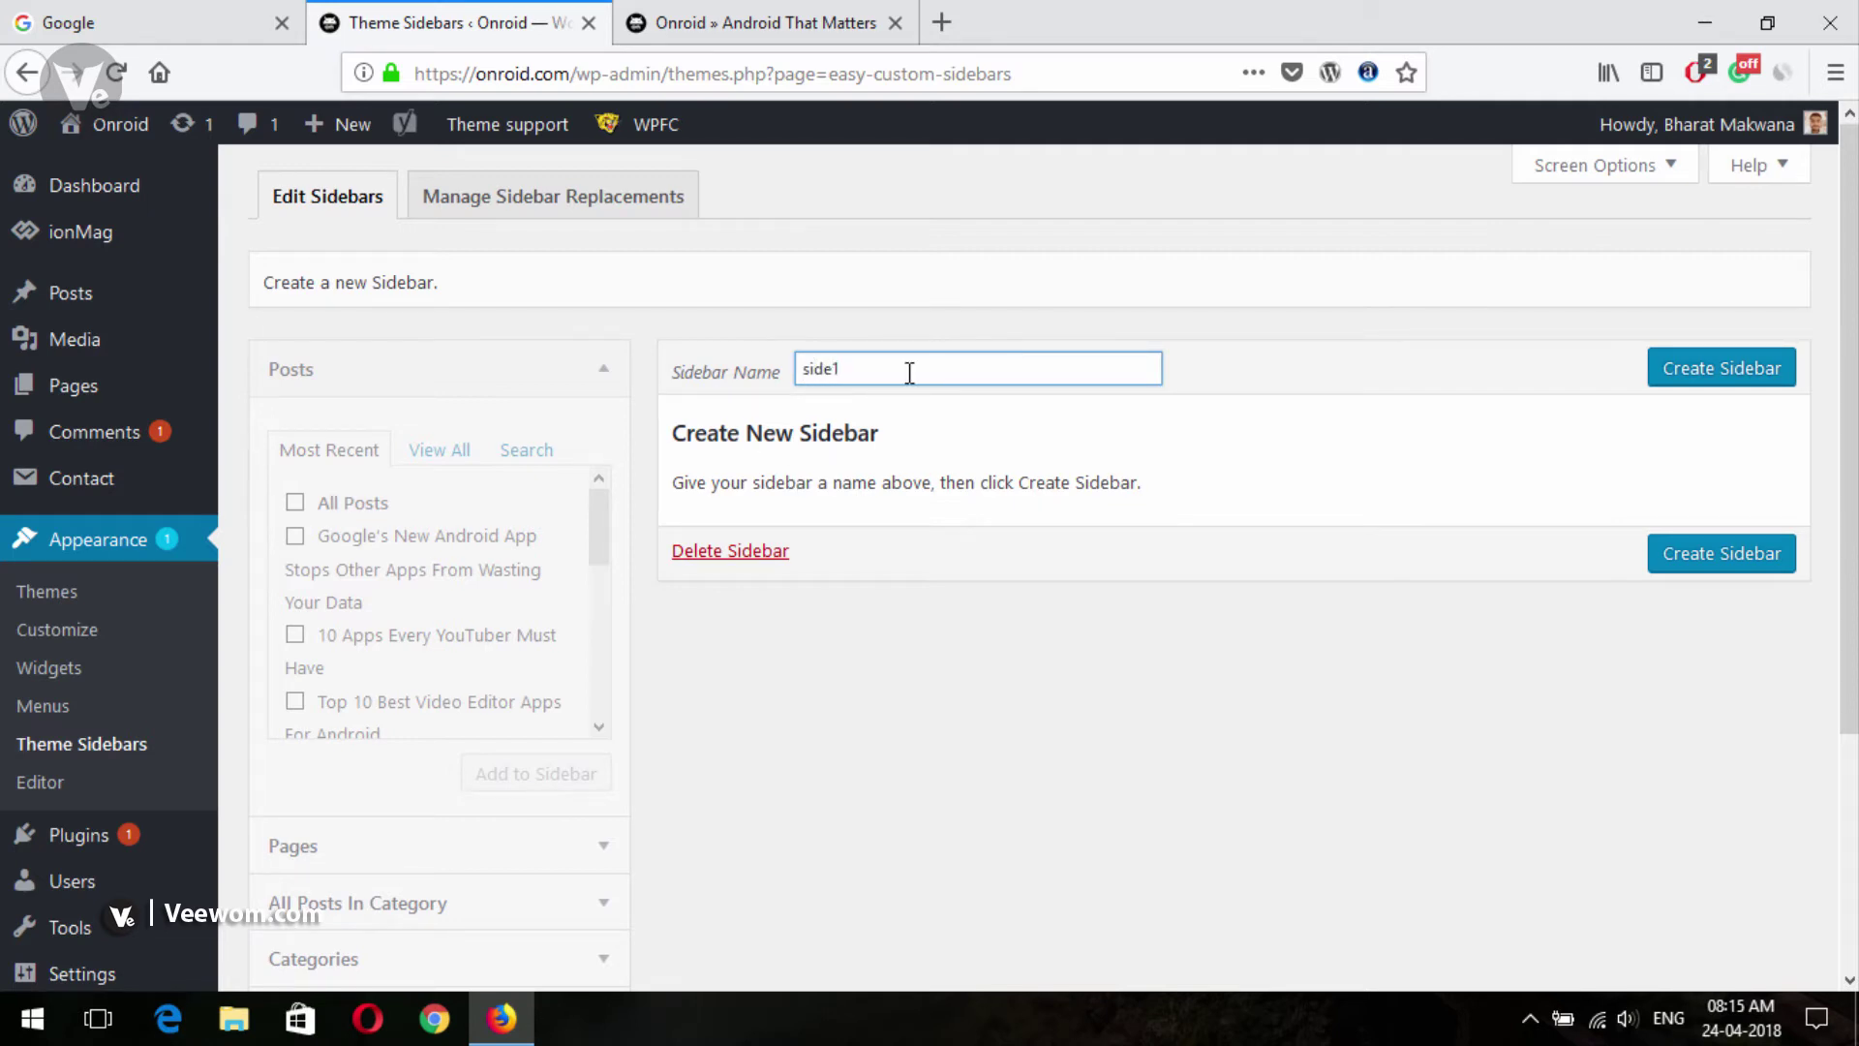
{"action": "left_click", "coordinate": [1696, 371]}
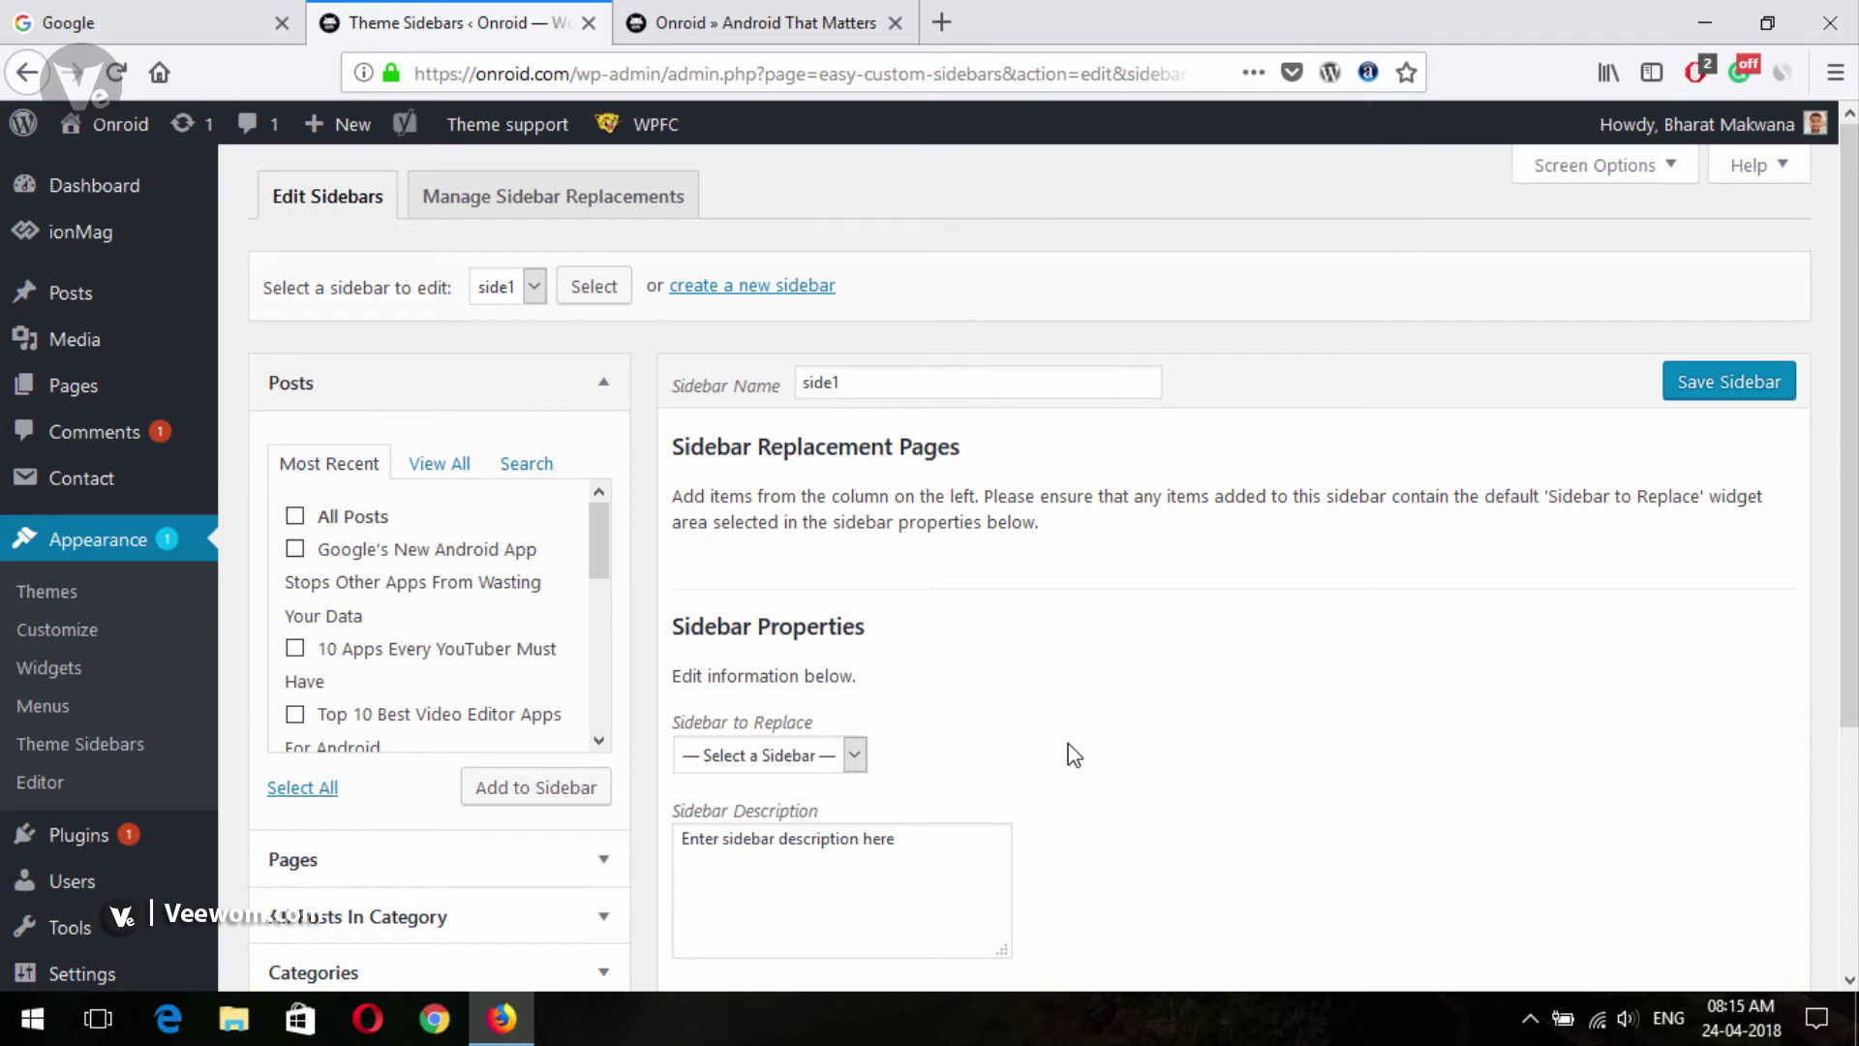
Step: Set side1 to replace the "ionMag default" sidebar and save it
{"action": "scroll", "coordinate": [1848, 436], "scroll_direction": "down", "scroll_amount": 3}
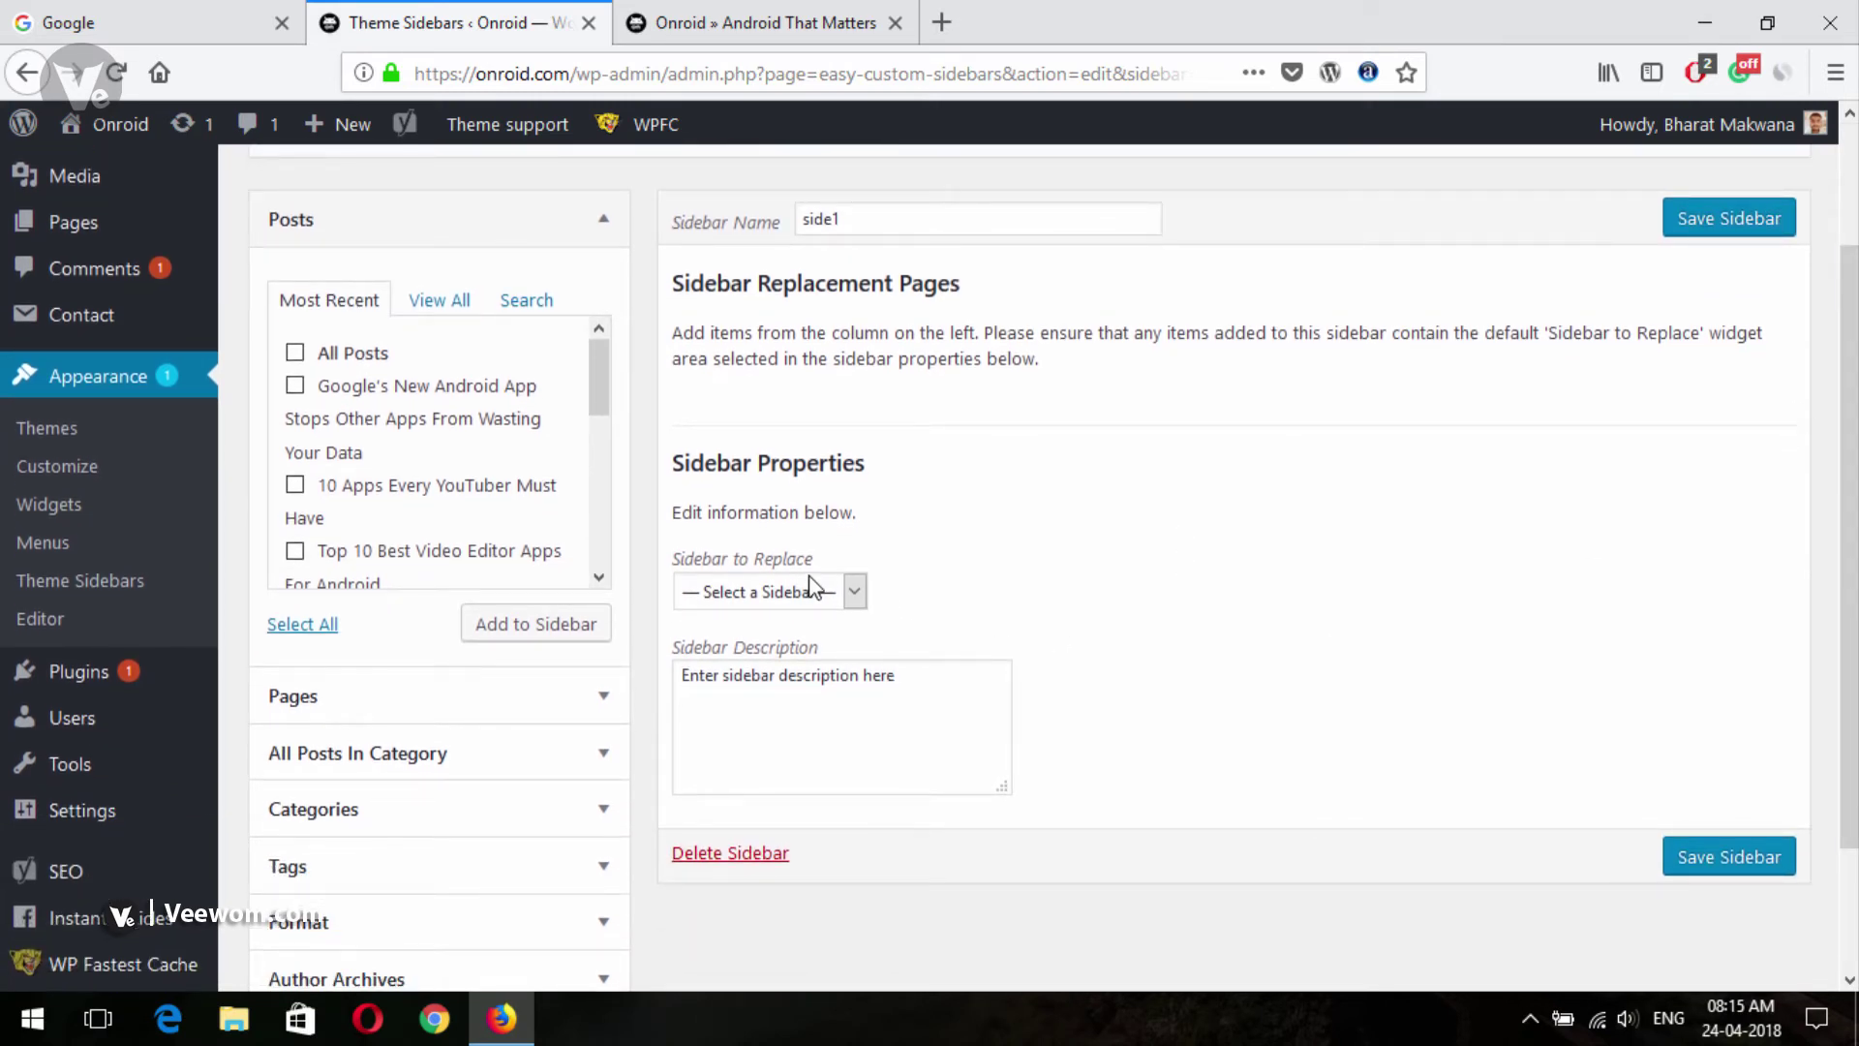
{"action": "left_click", "coordinate": [812, 602]}
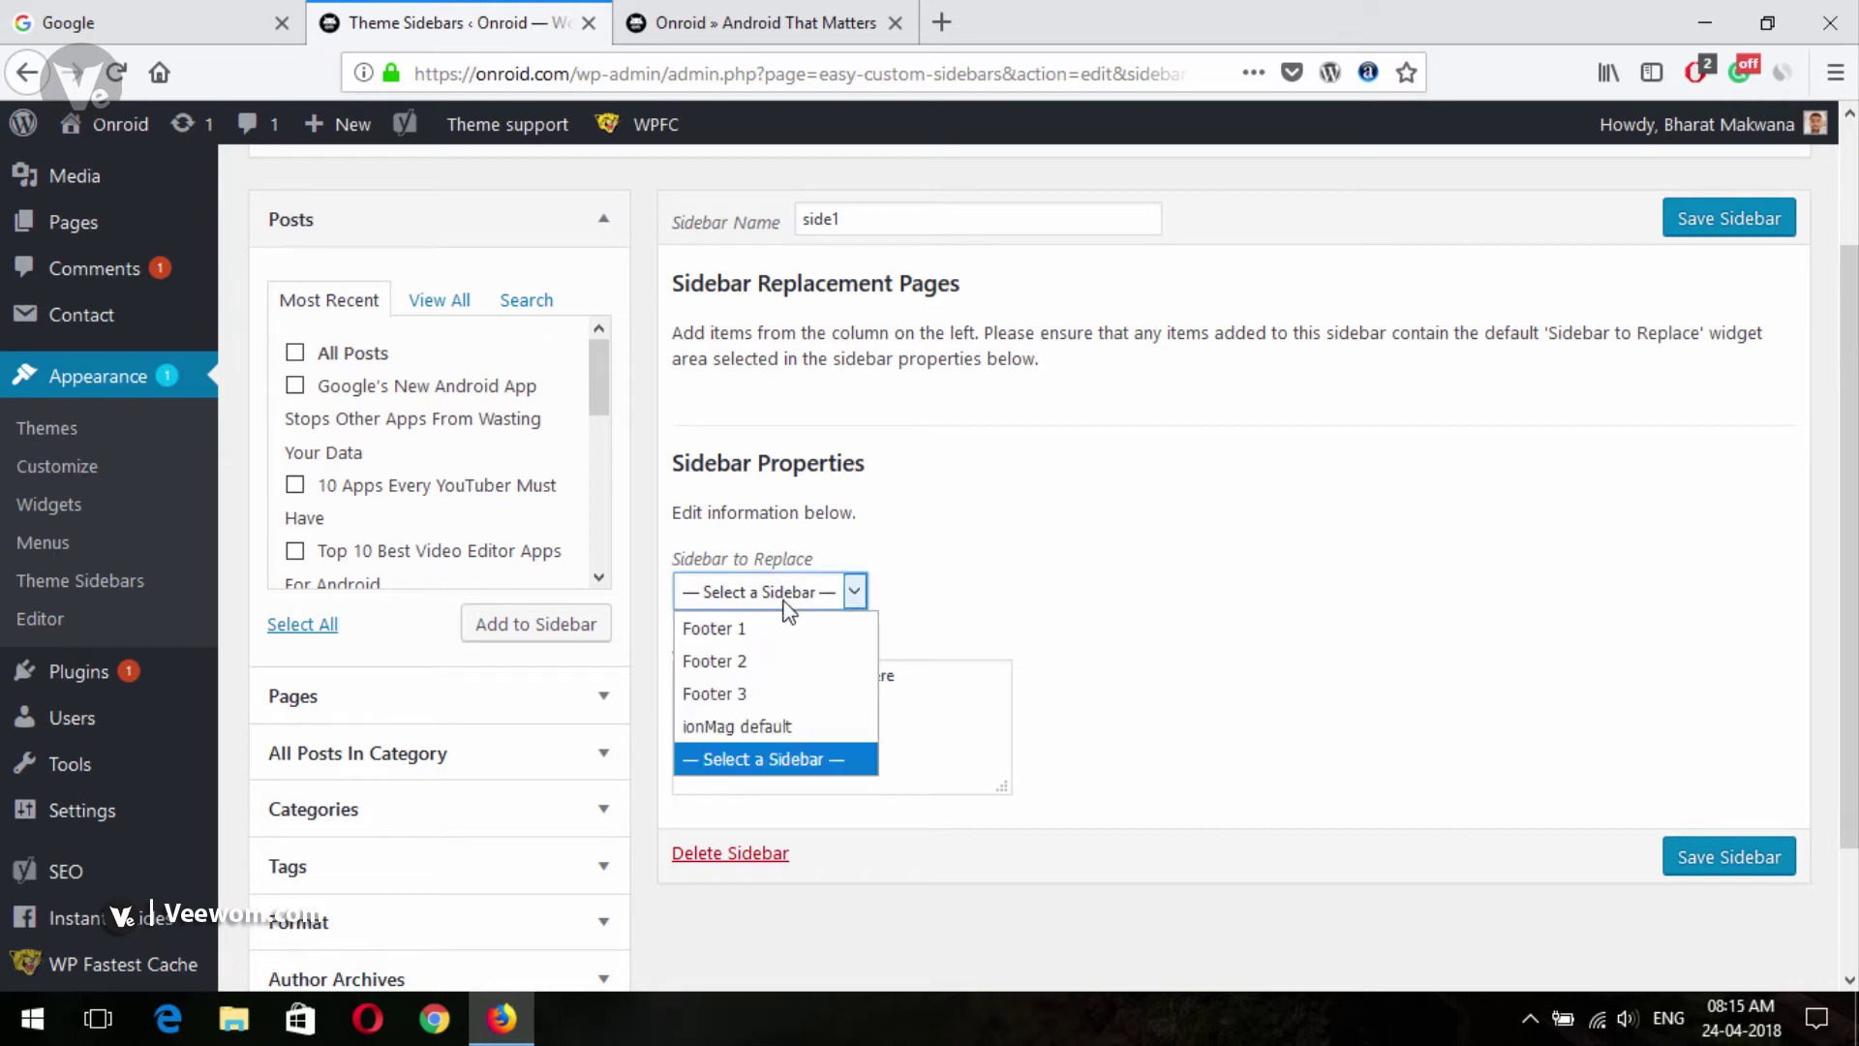
{"action": "left_click", "coordinate": [788, 720]}
{"action": "left_click", "coordinate": [1723, 228]}
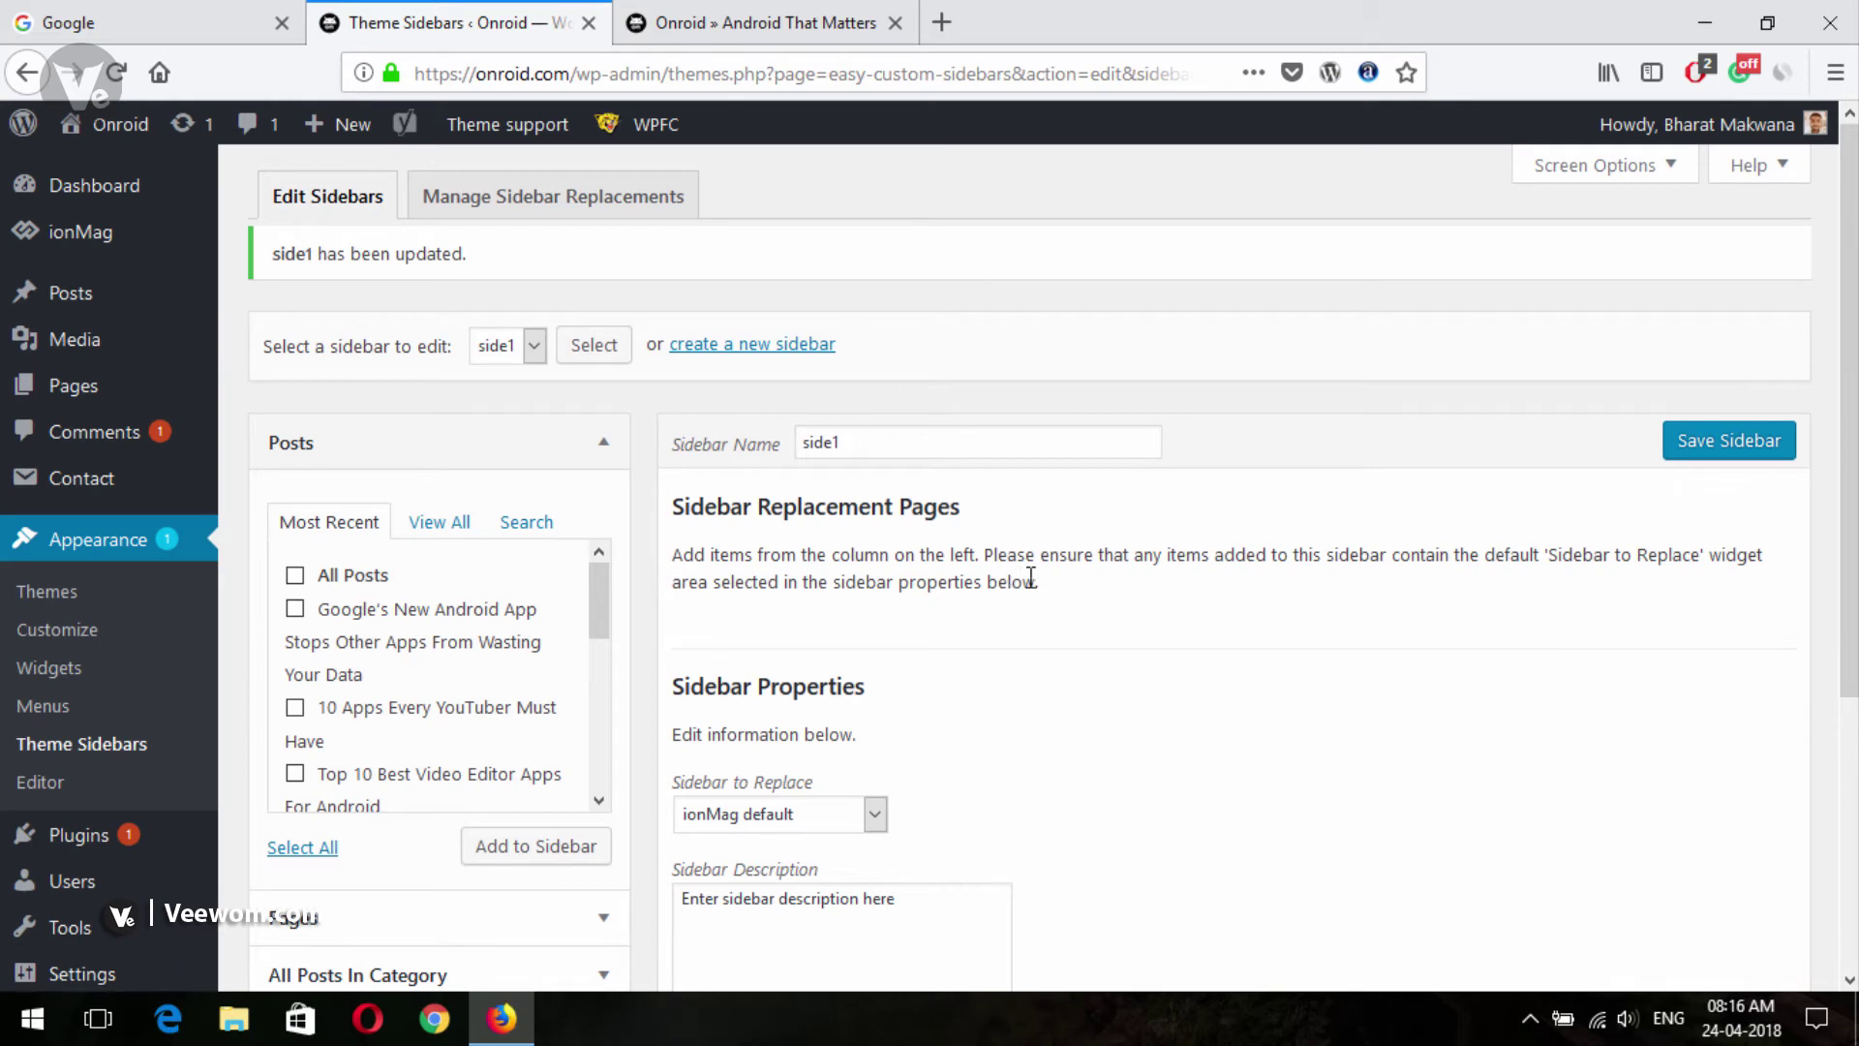
Step: Try to assign the post "Google's New Android App Stops Other Apps From Wasting Your Data" to side1 by ticking it and saving the sidebar
{"action": "scroll", "coordinate": [1355, 513], "scroll_direction": "down", "scroll_amount": 1}
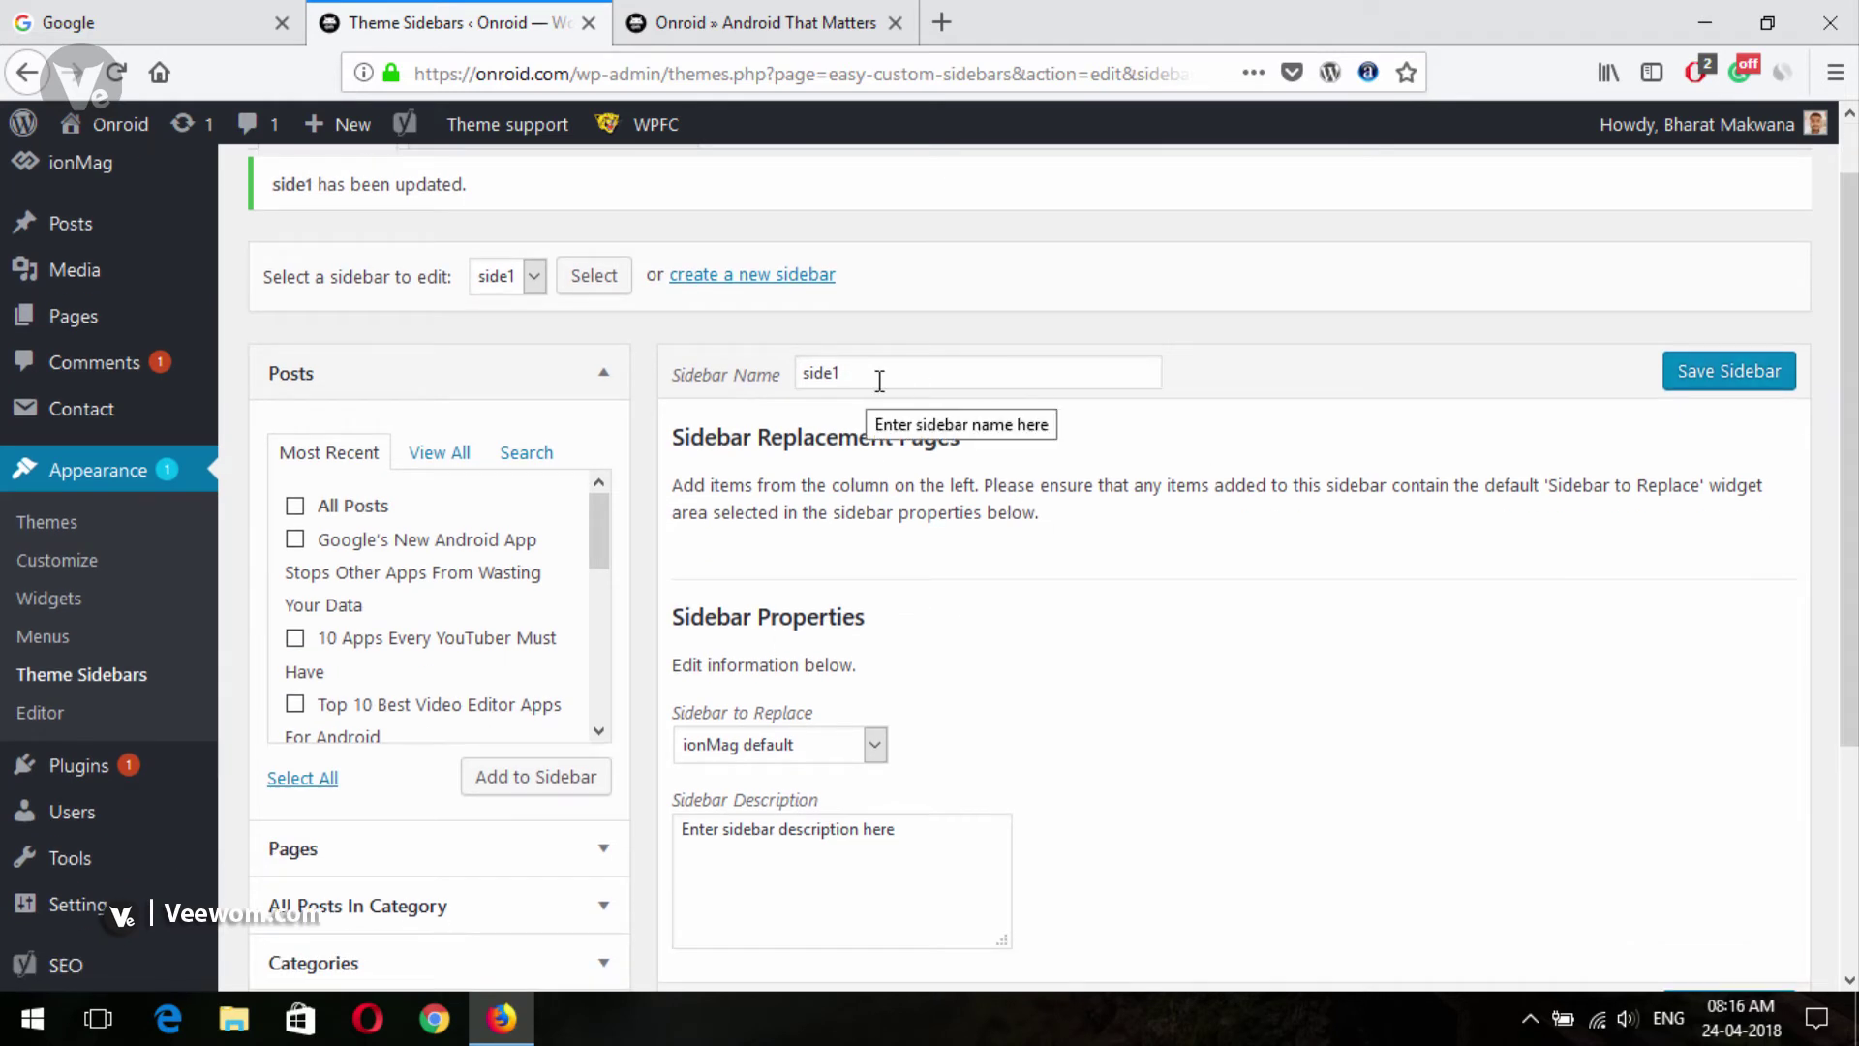
{"action": "scroll", "coordinate": [349, 523], "scroll_direction": "down", "scroll_amount": 1}
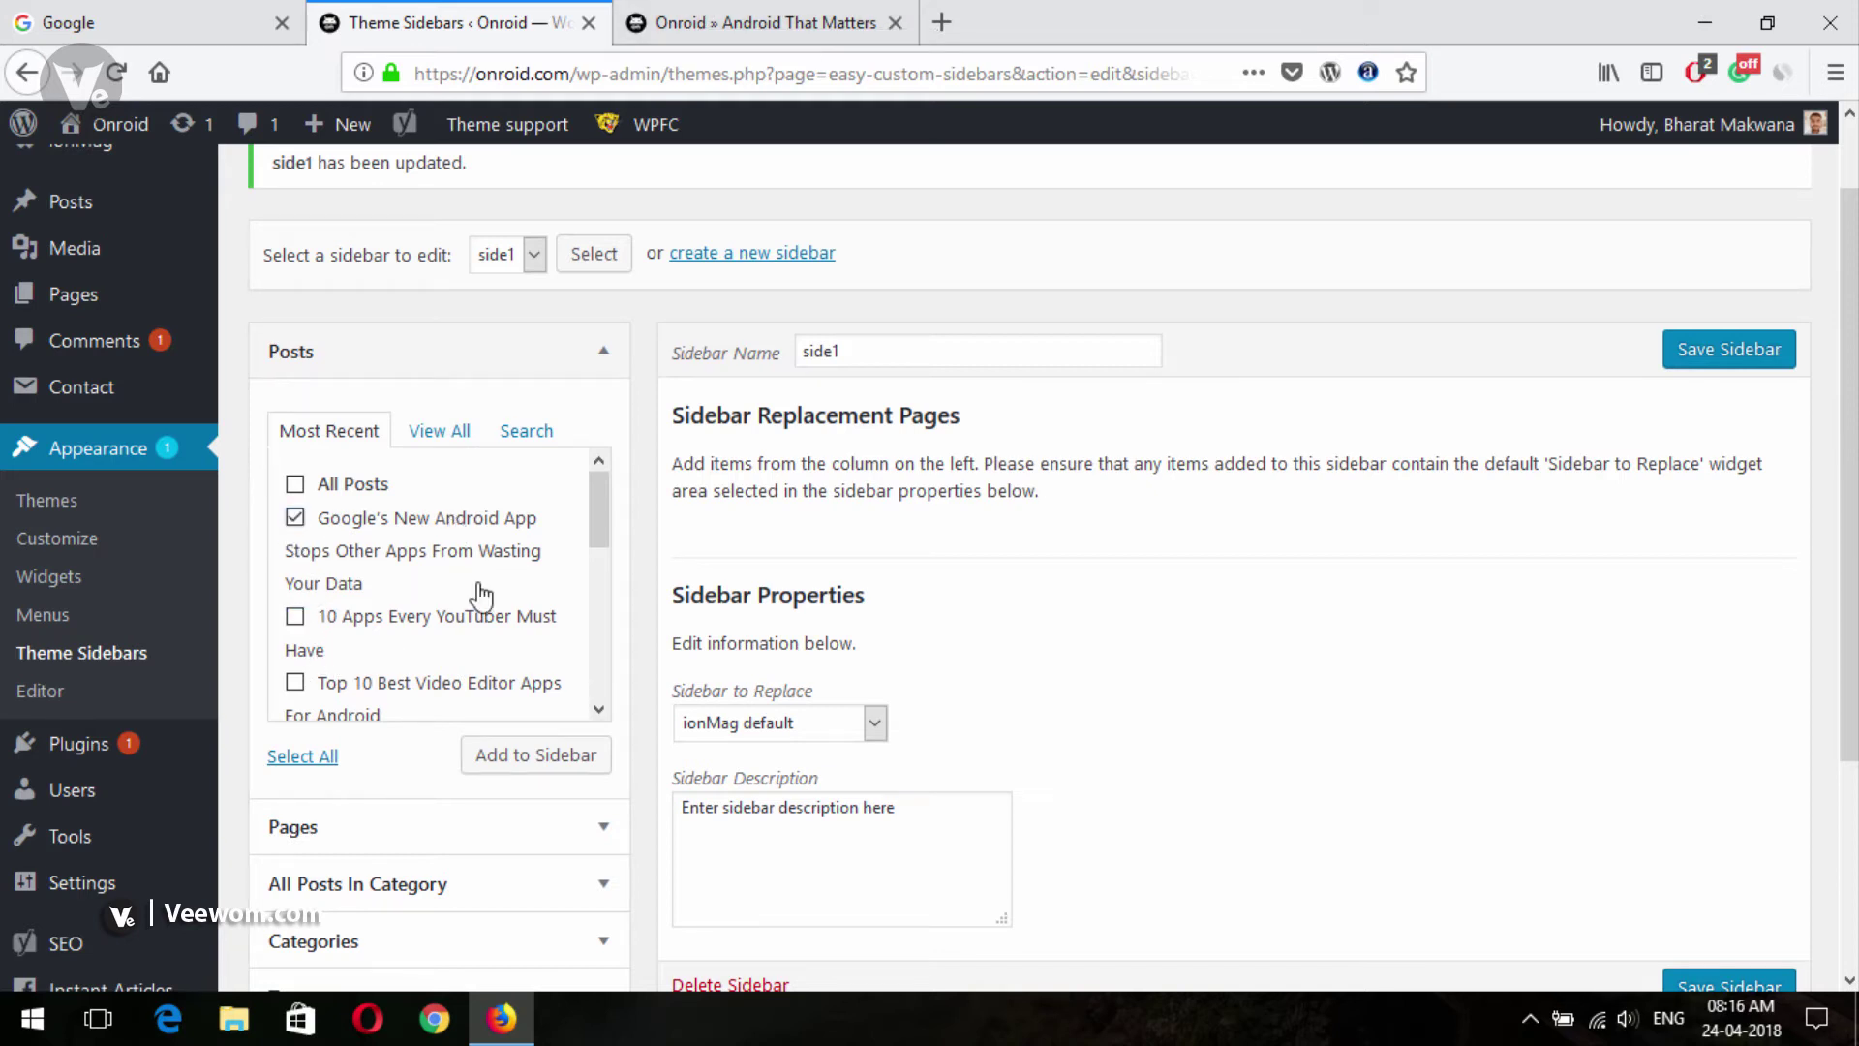
{"action": "scroll", "coordinate": [1157, 557], "scroll_direction": "down", "scroll_amount": 3}
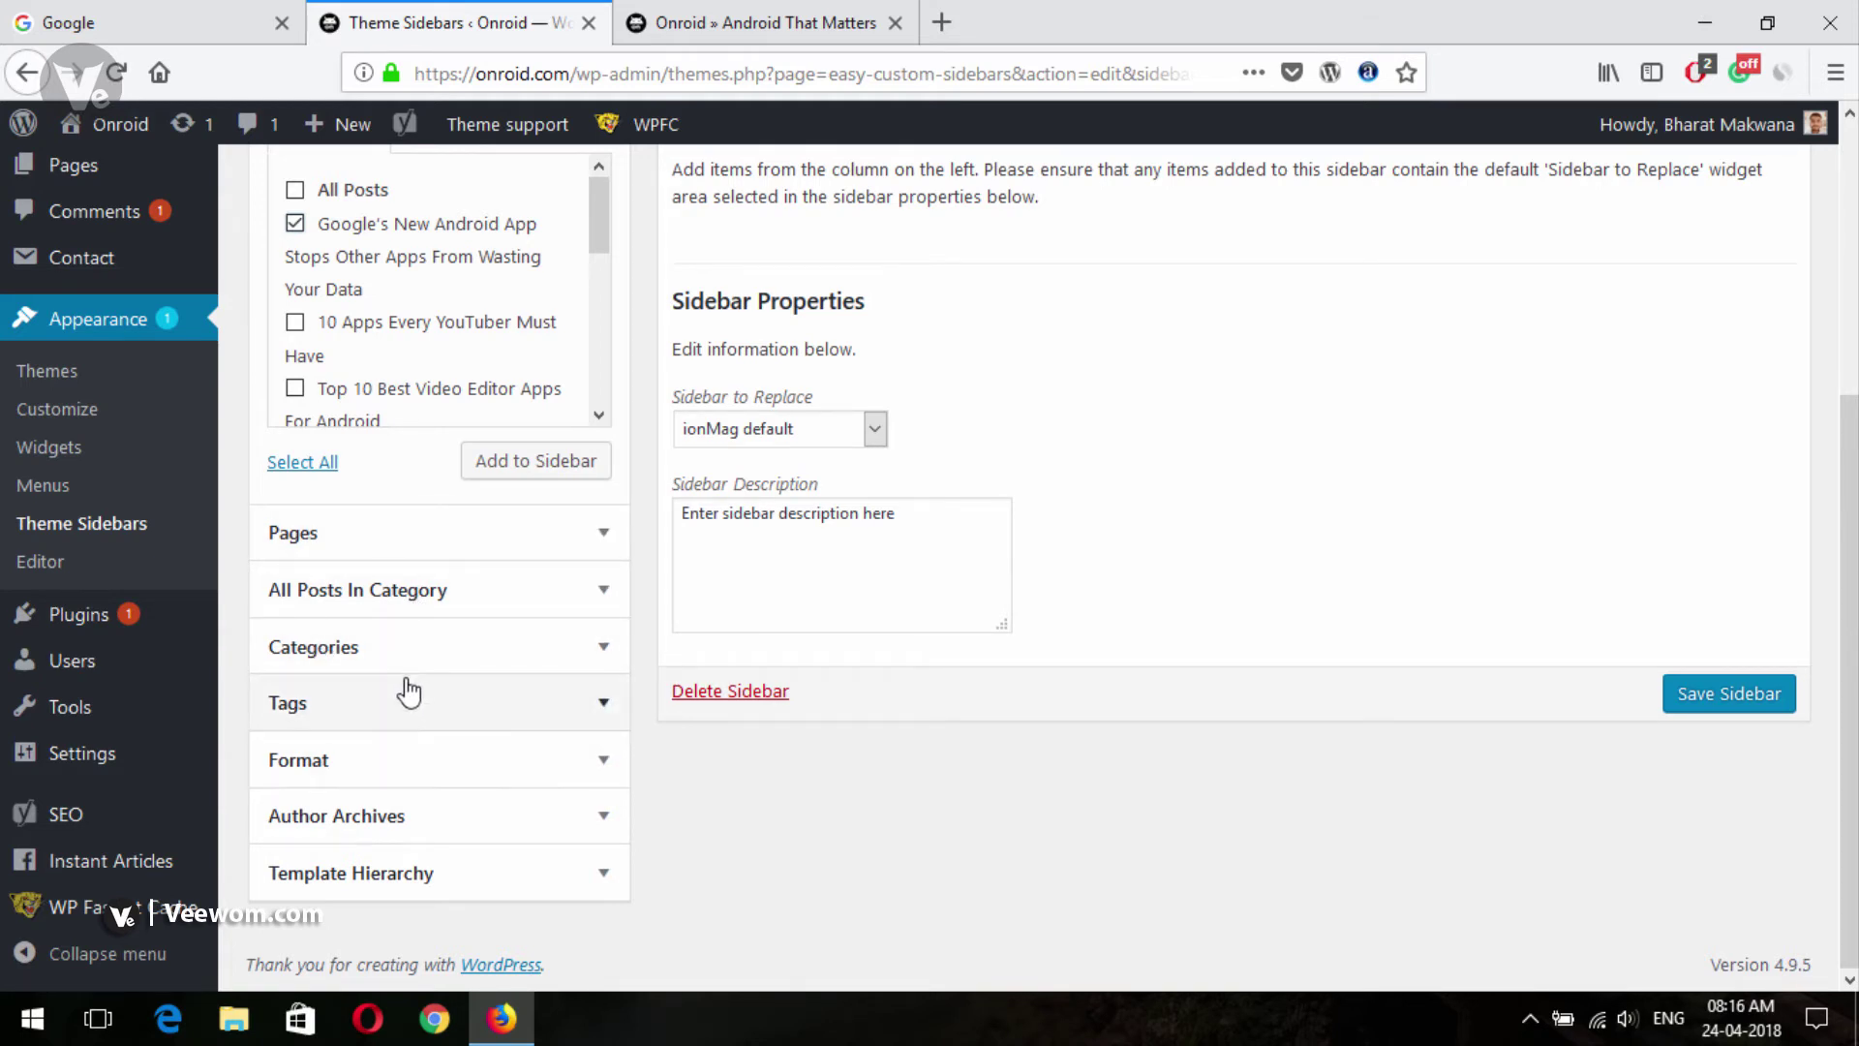
{"action": "scroll", "coordinate": [921, 664], "scroll_direction": "up", "scroll_amount": 3}
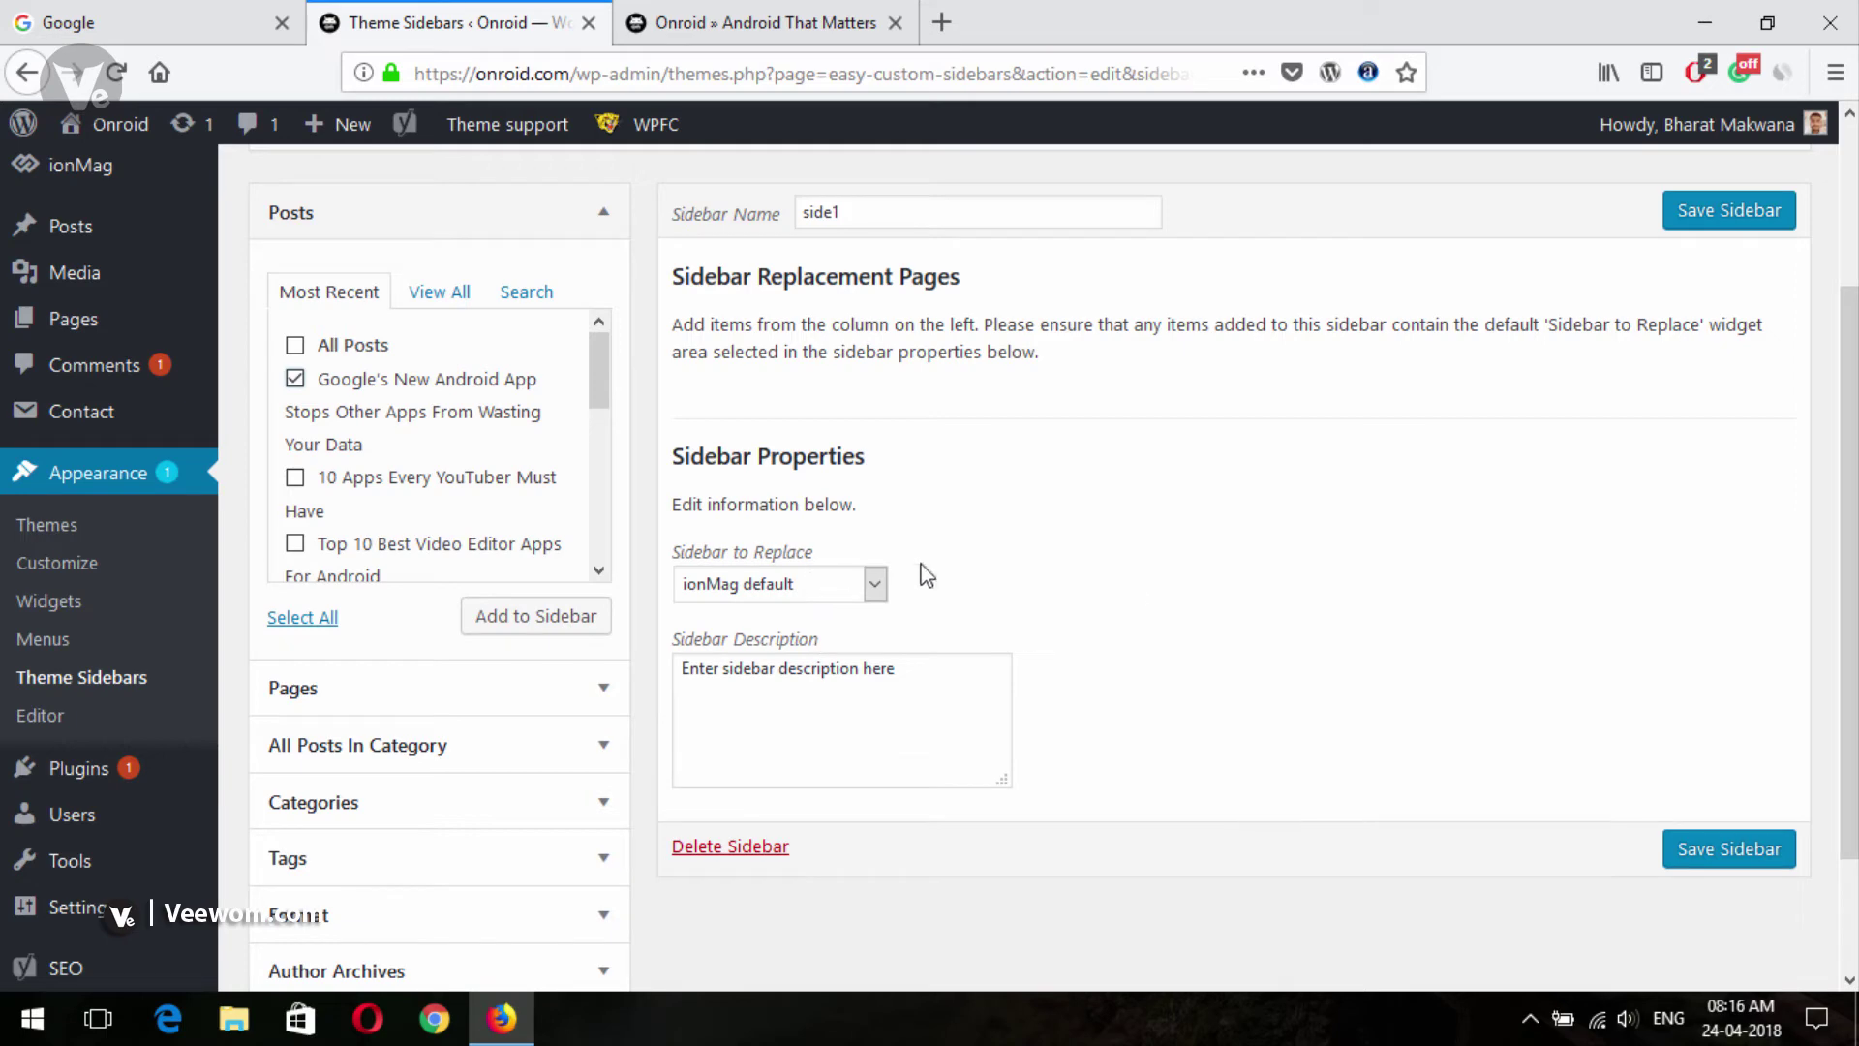
{"action": "left_click", "coordinate": [1701, 848]}
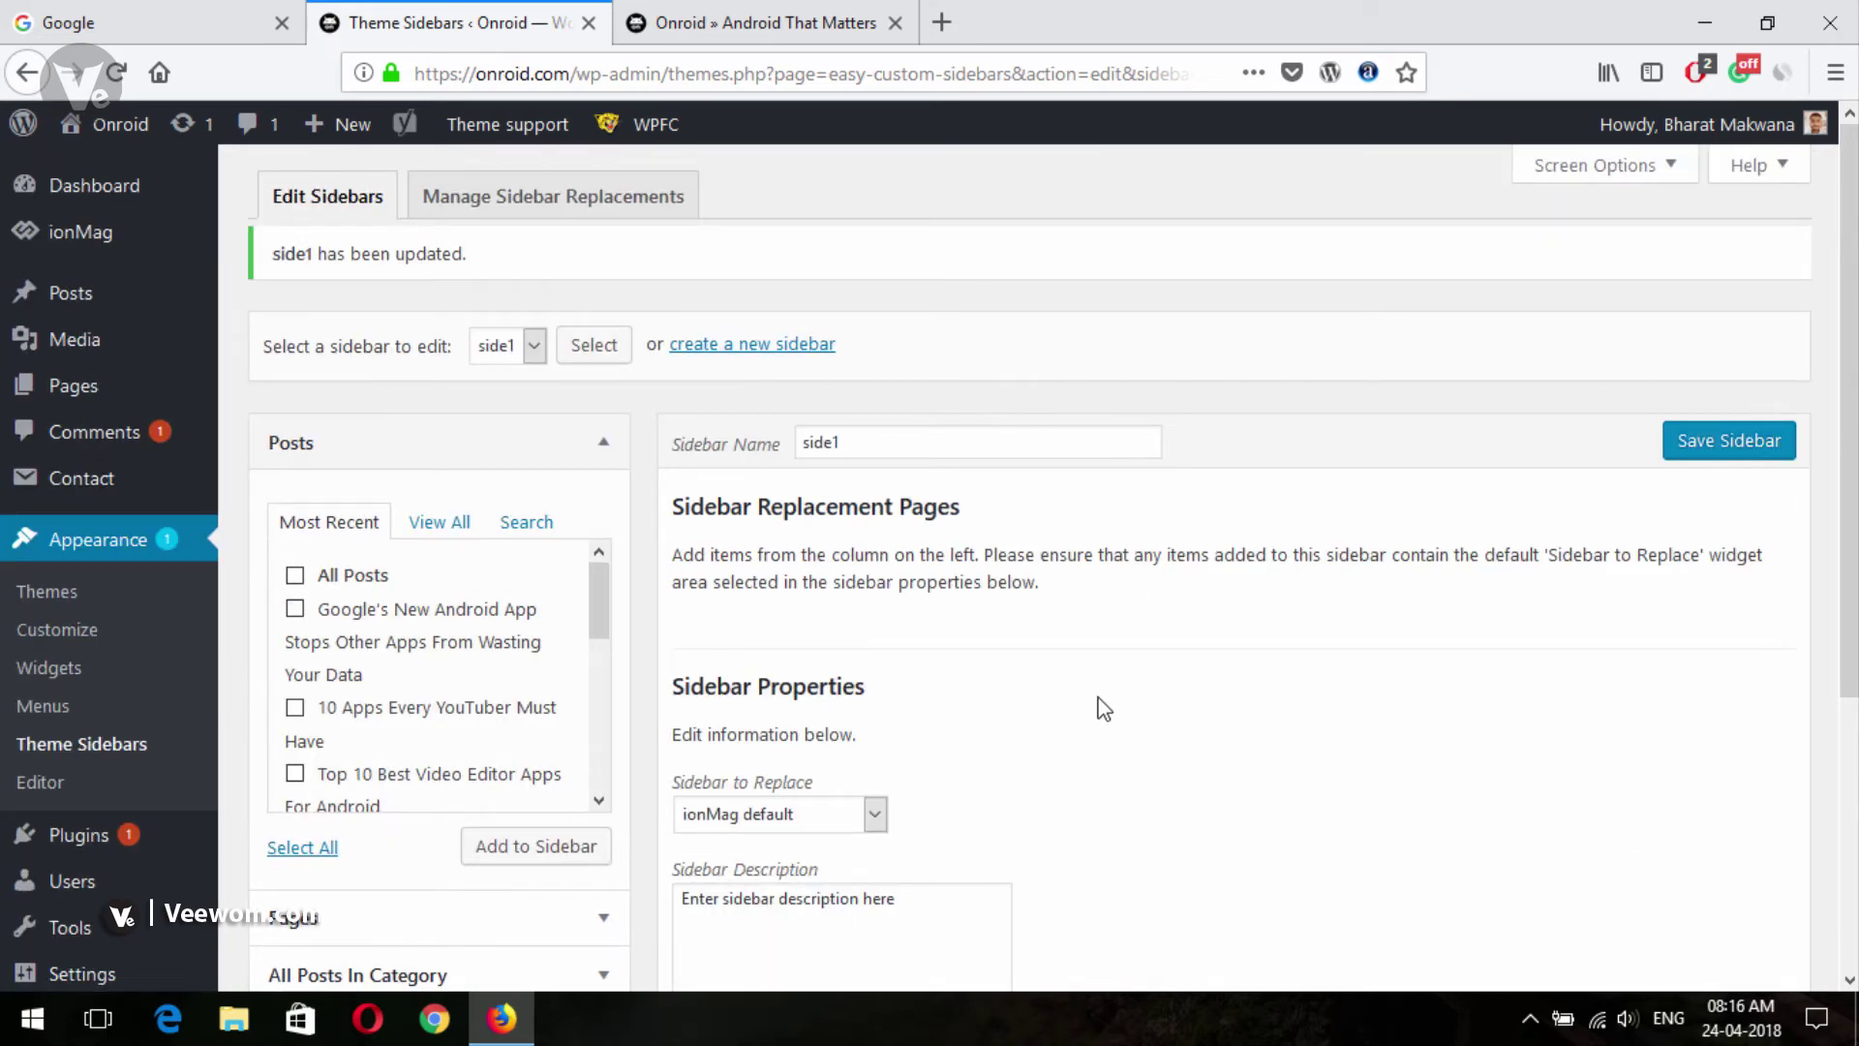
Step: Create a second sidebar named "side2"
{"action": "left_click", "coordinate": [753, 344]}
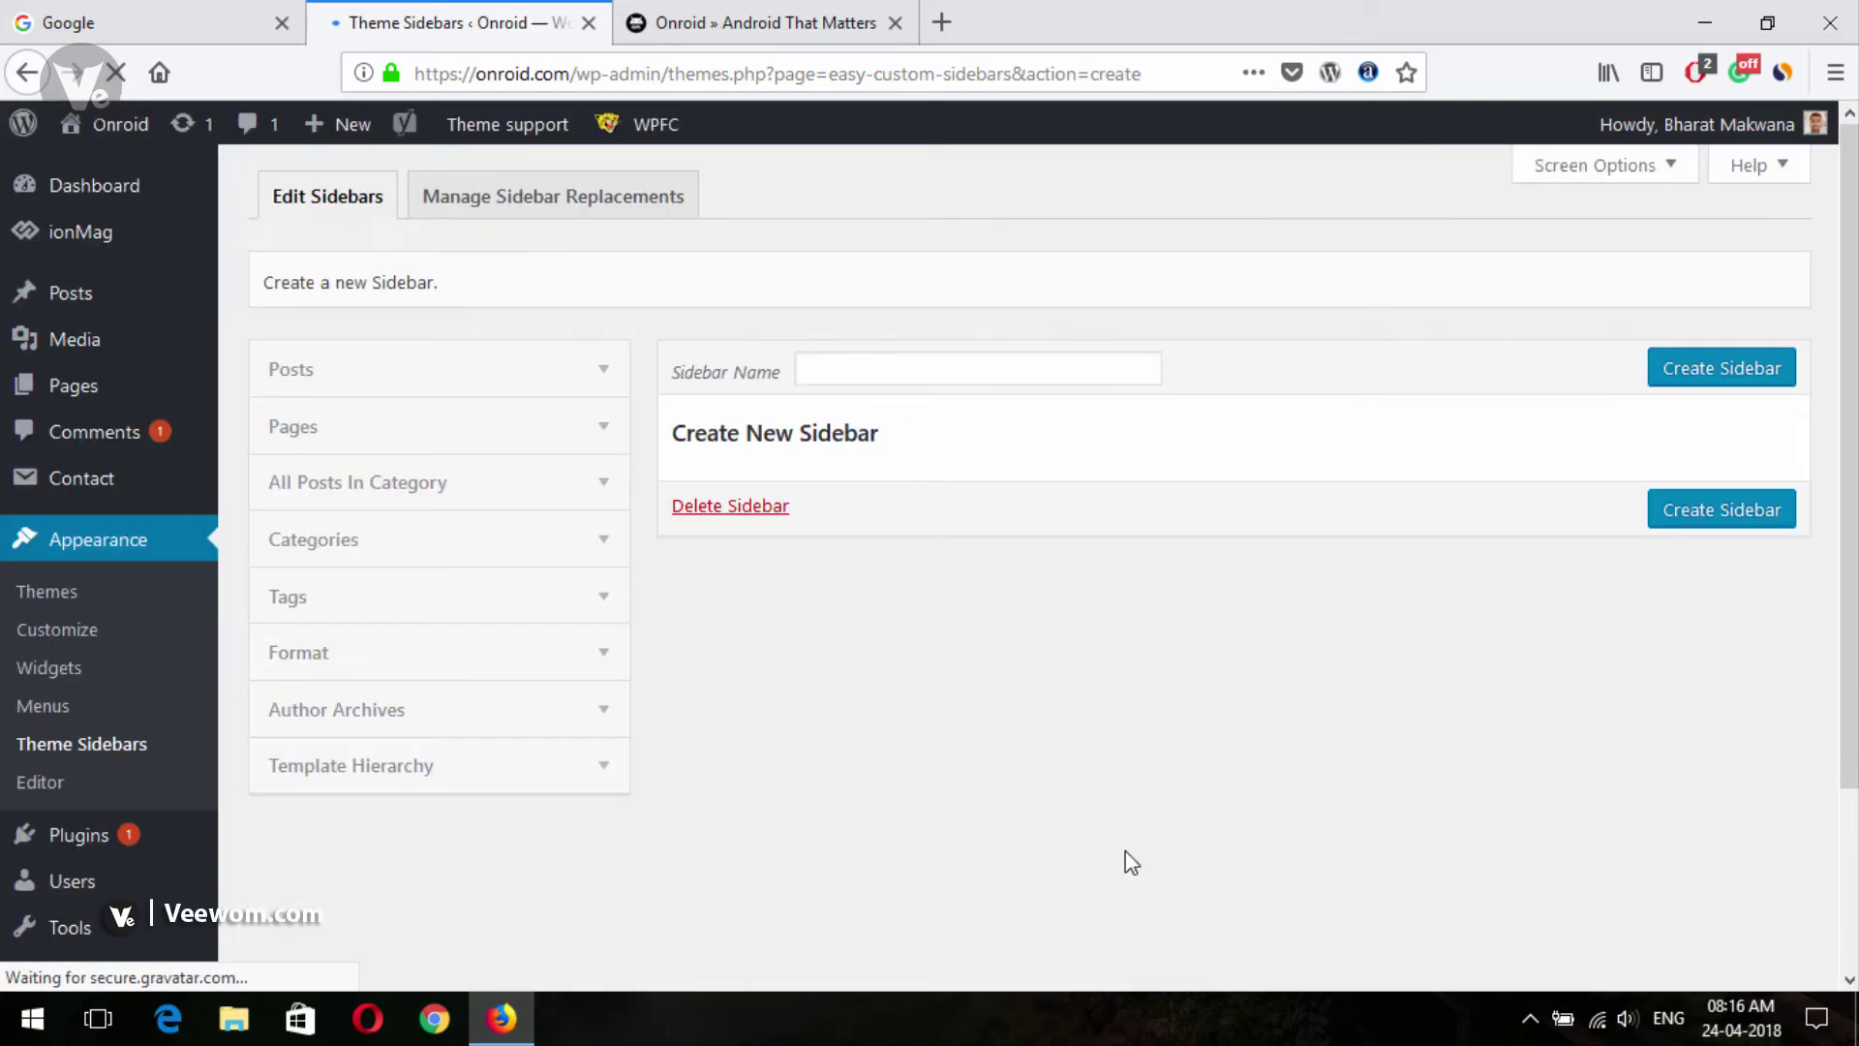
{"action": "left_click", "coordinate": [964, 368]}
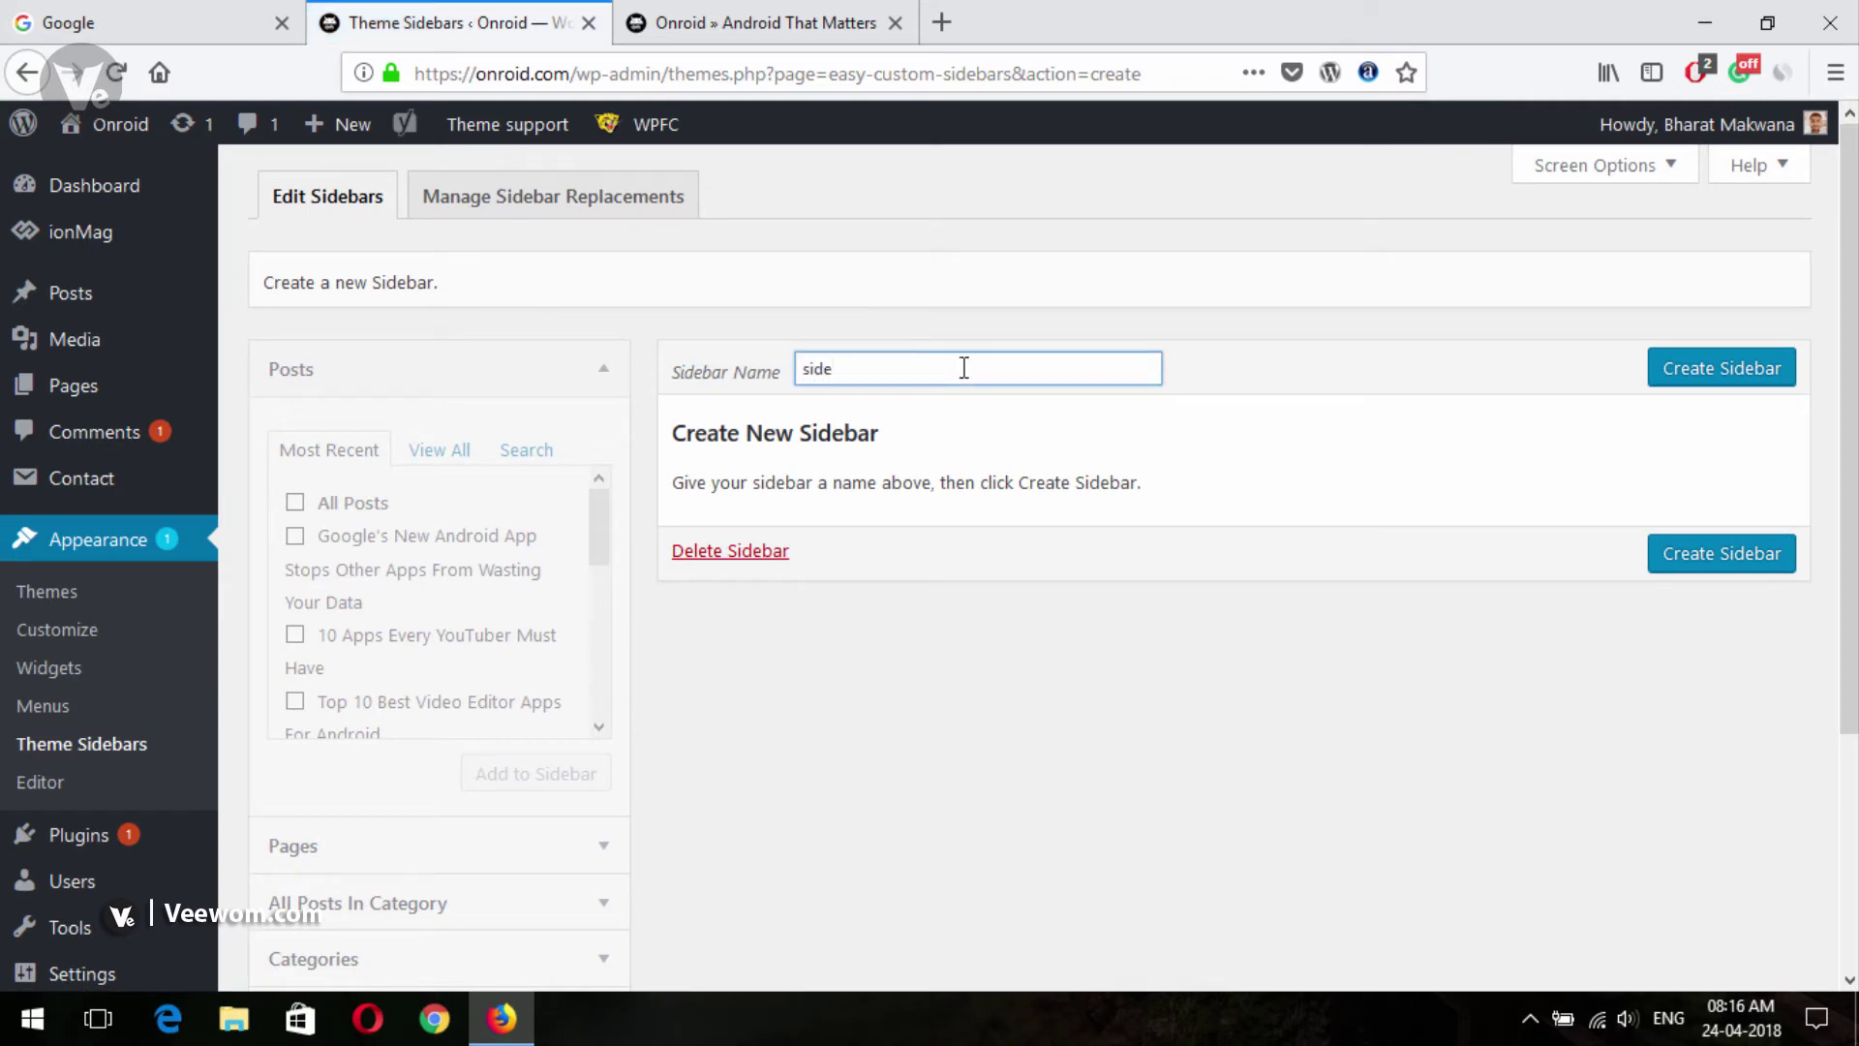
{"action": "left_click", "coordinate": [1719, 376]}
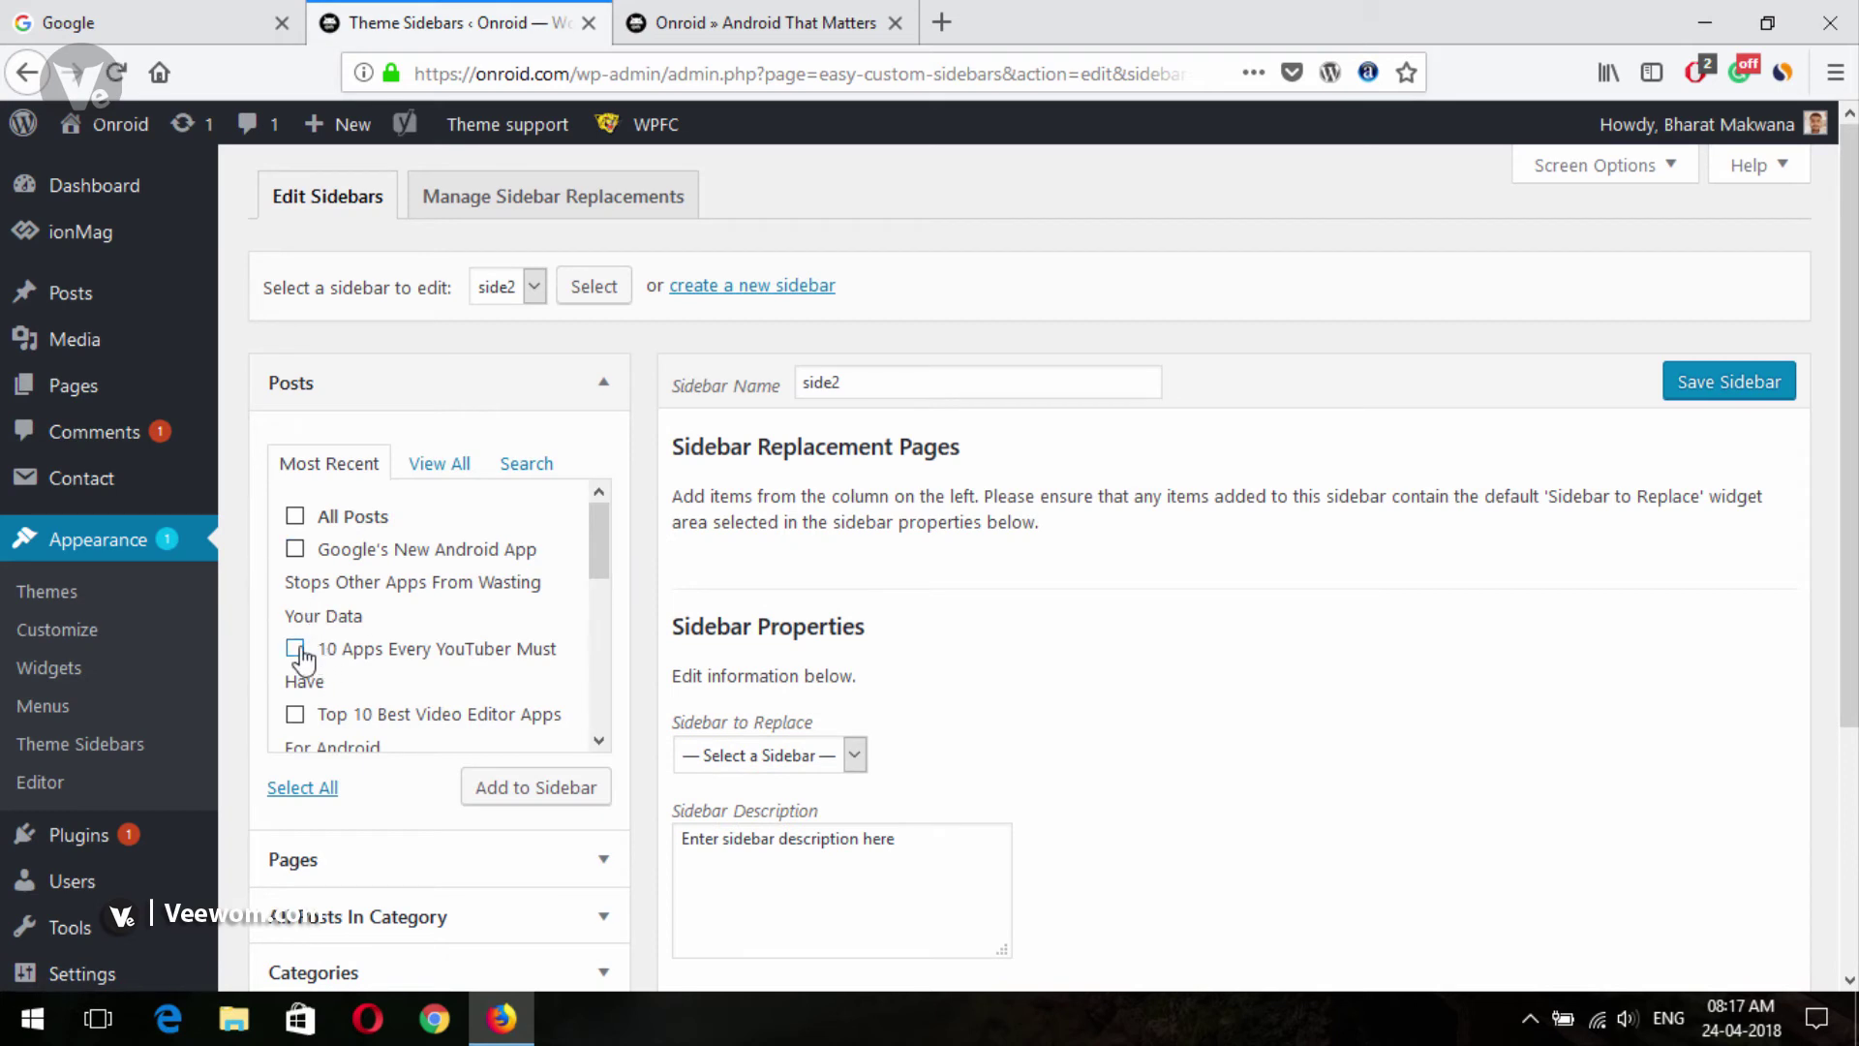
Step: Tick the post "10 Apps Every YouTuber Must Have", set side2 to replace "ionMag default", and save the sidebar
{"action": "left_click", "coordinate": [295, 649]}
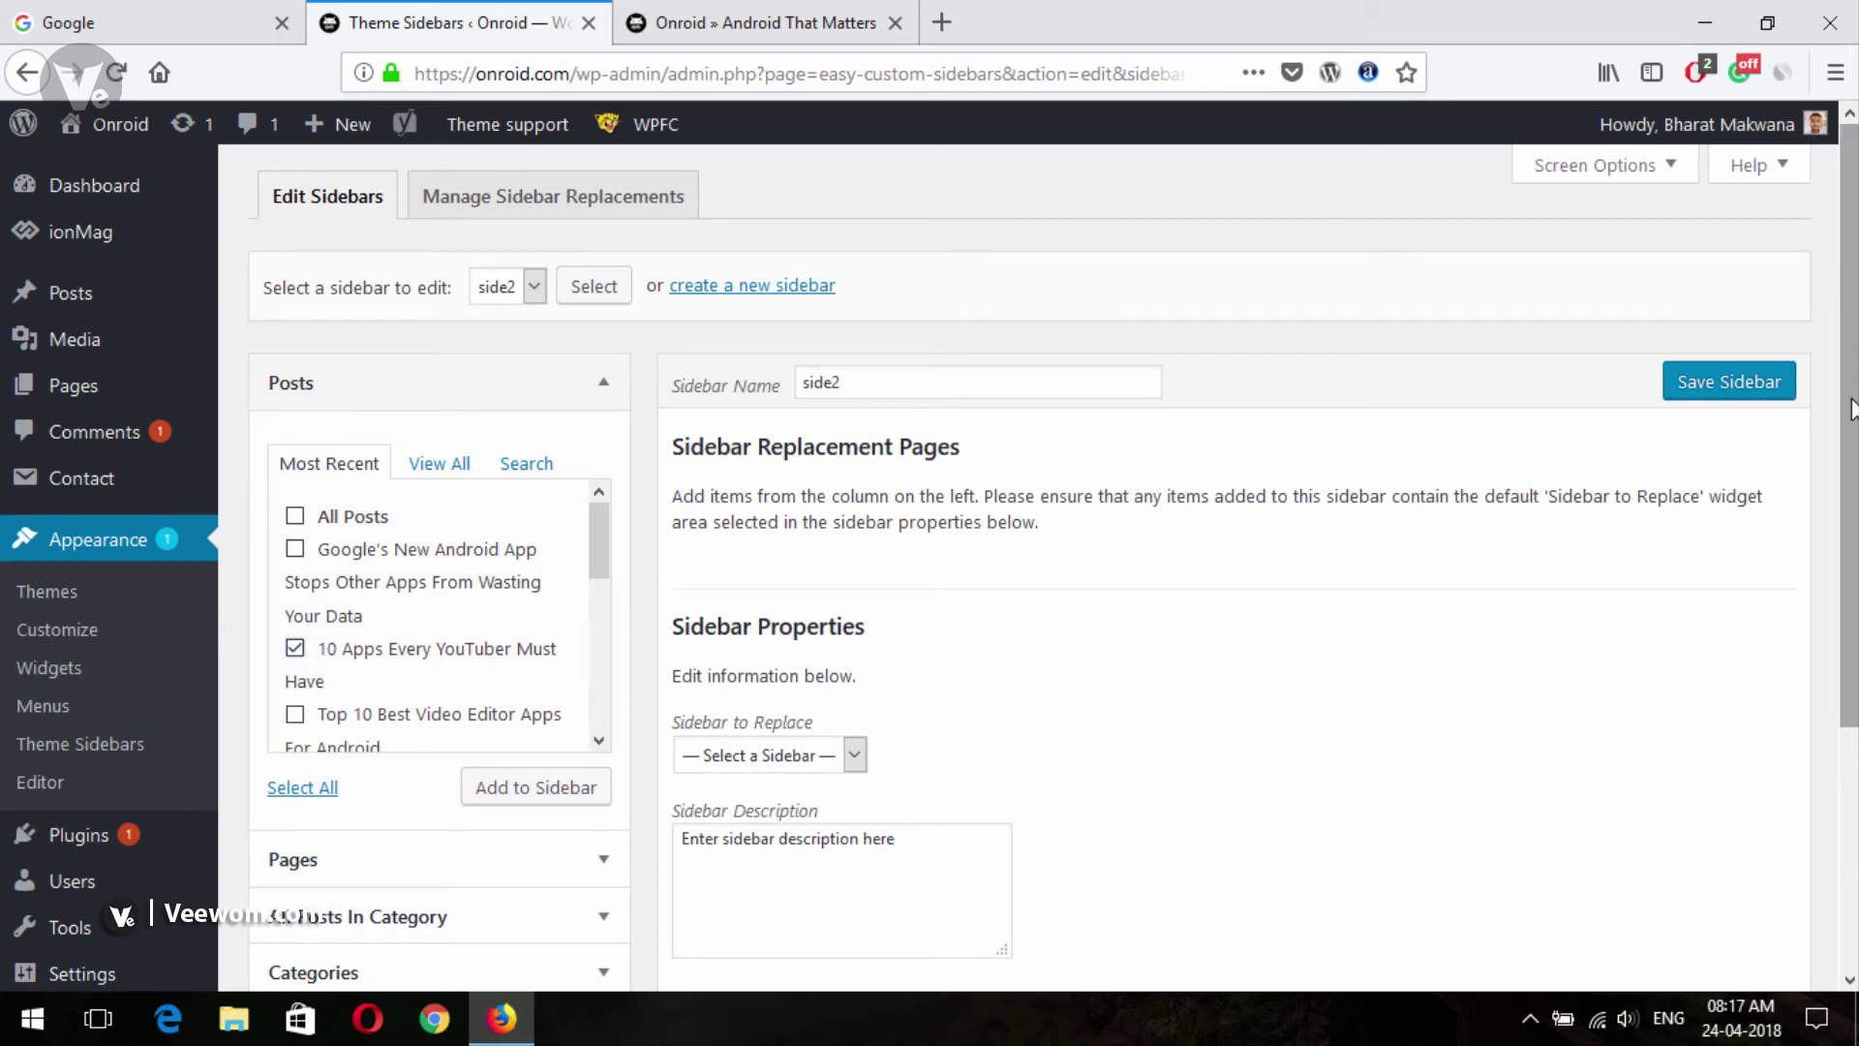
{"action": "scroll", "coordinate": [1307, 612], "scroll_direction": "down", "scroll_amount": 1}
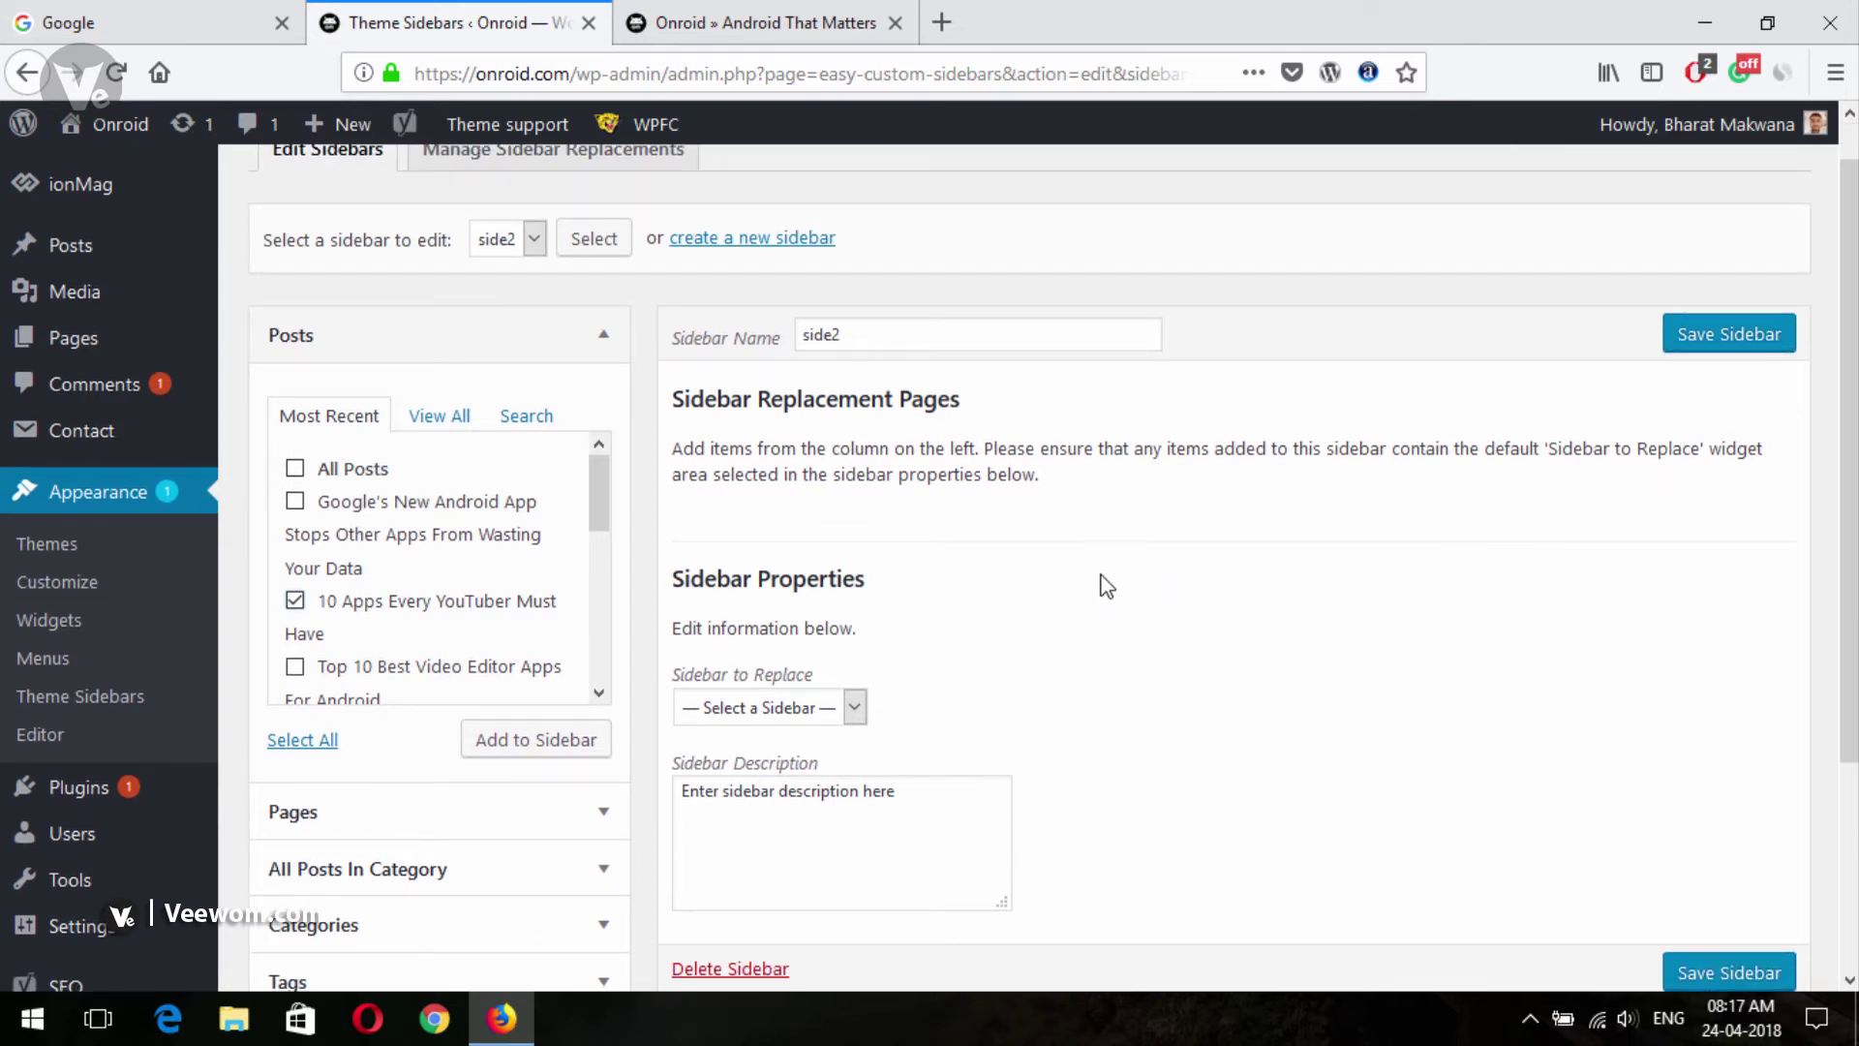
{"action": "scroll", "coordinate": [988, 699], "scroll_direction": "down", "scroll_amount": 5}
{"action": "left_click", "coordinate": [816, 426]}
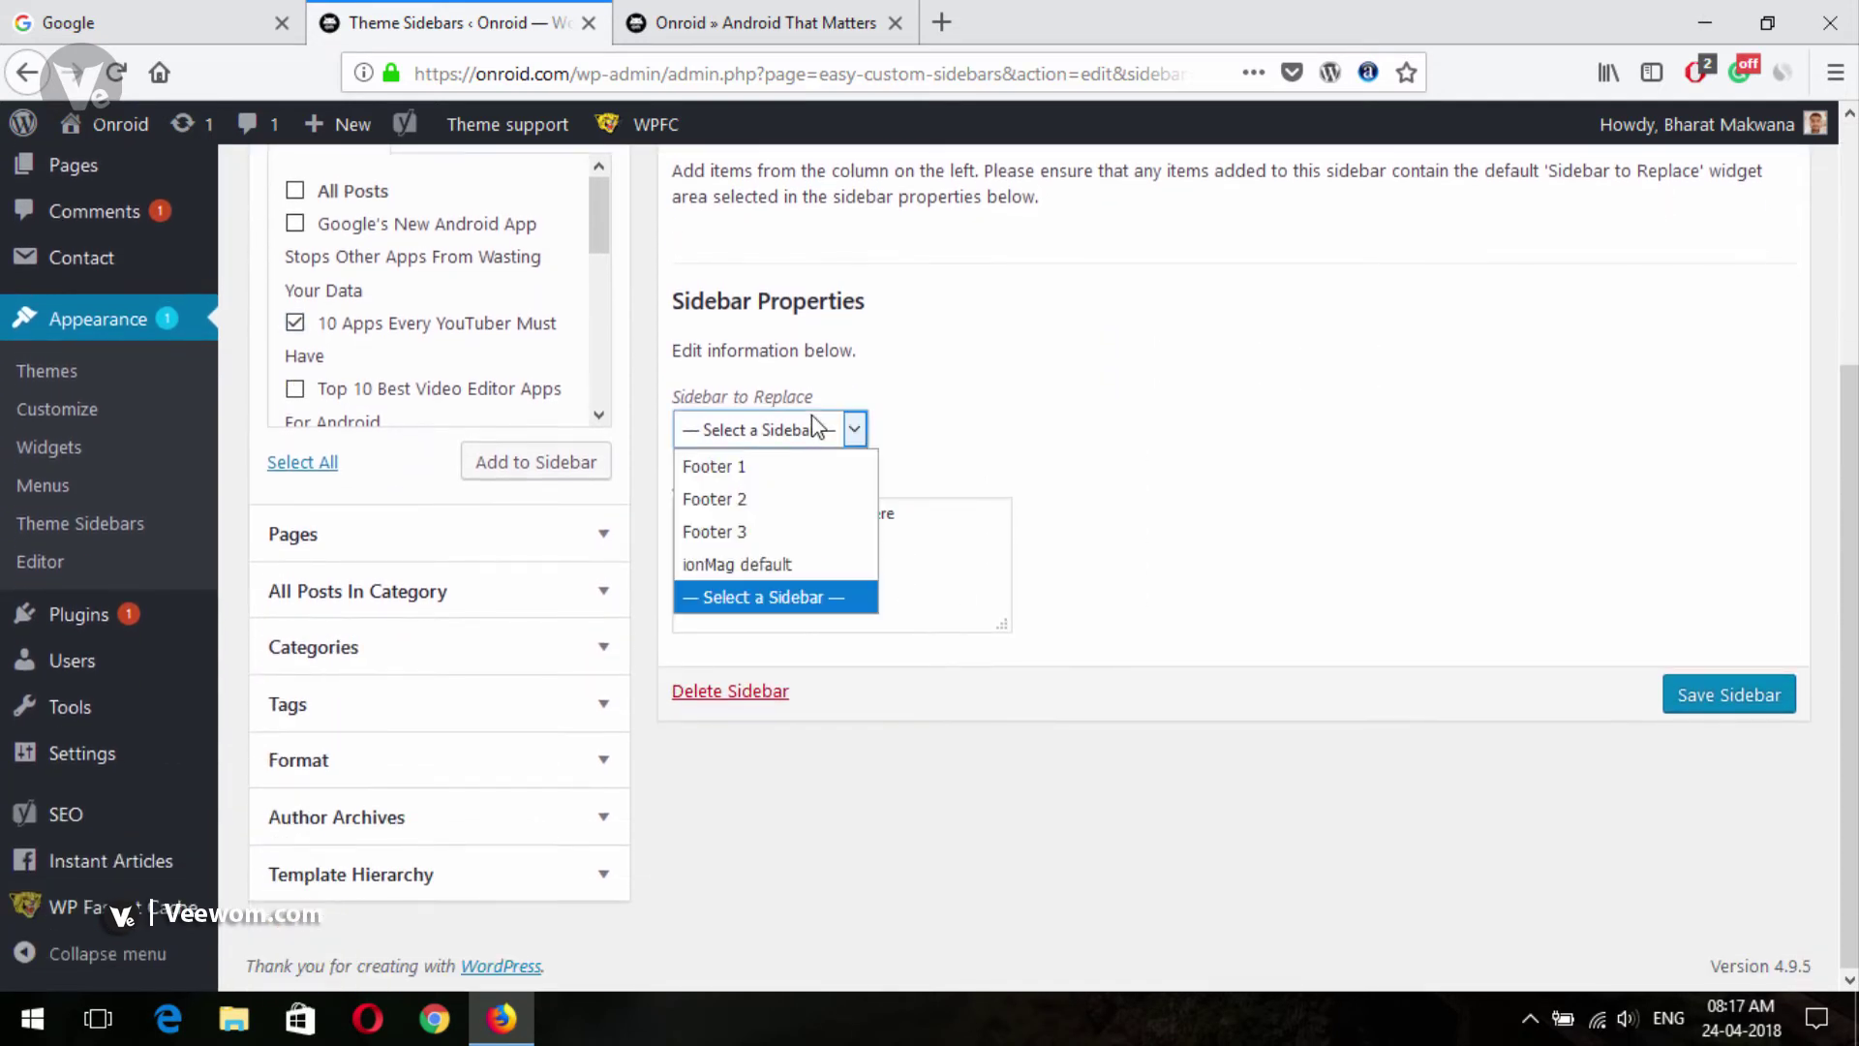
{"action": "left_click", "coordinate": [804, 564]}
{"action": "scroll", "coordinate": [804, 565], "scroll_direction": "up", "scroll_amount": 6}
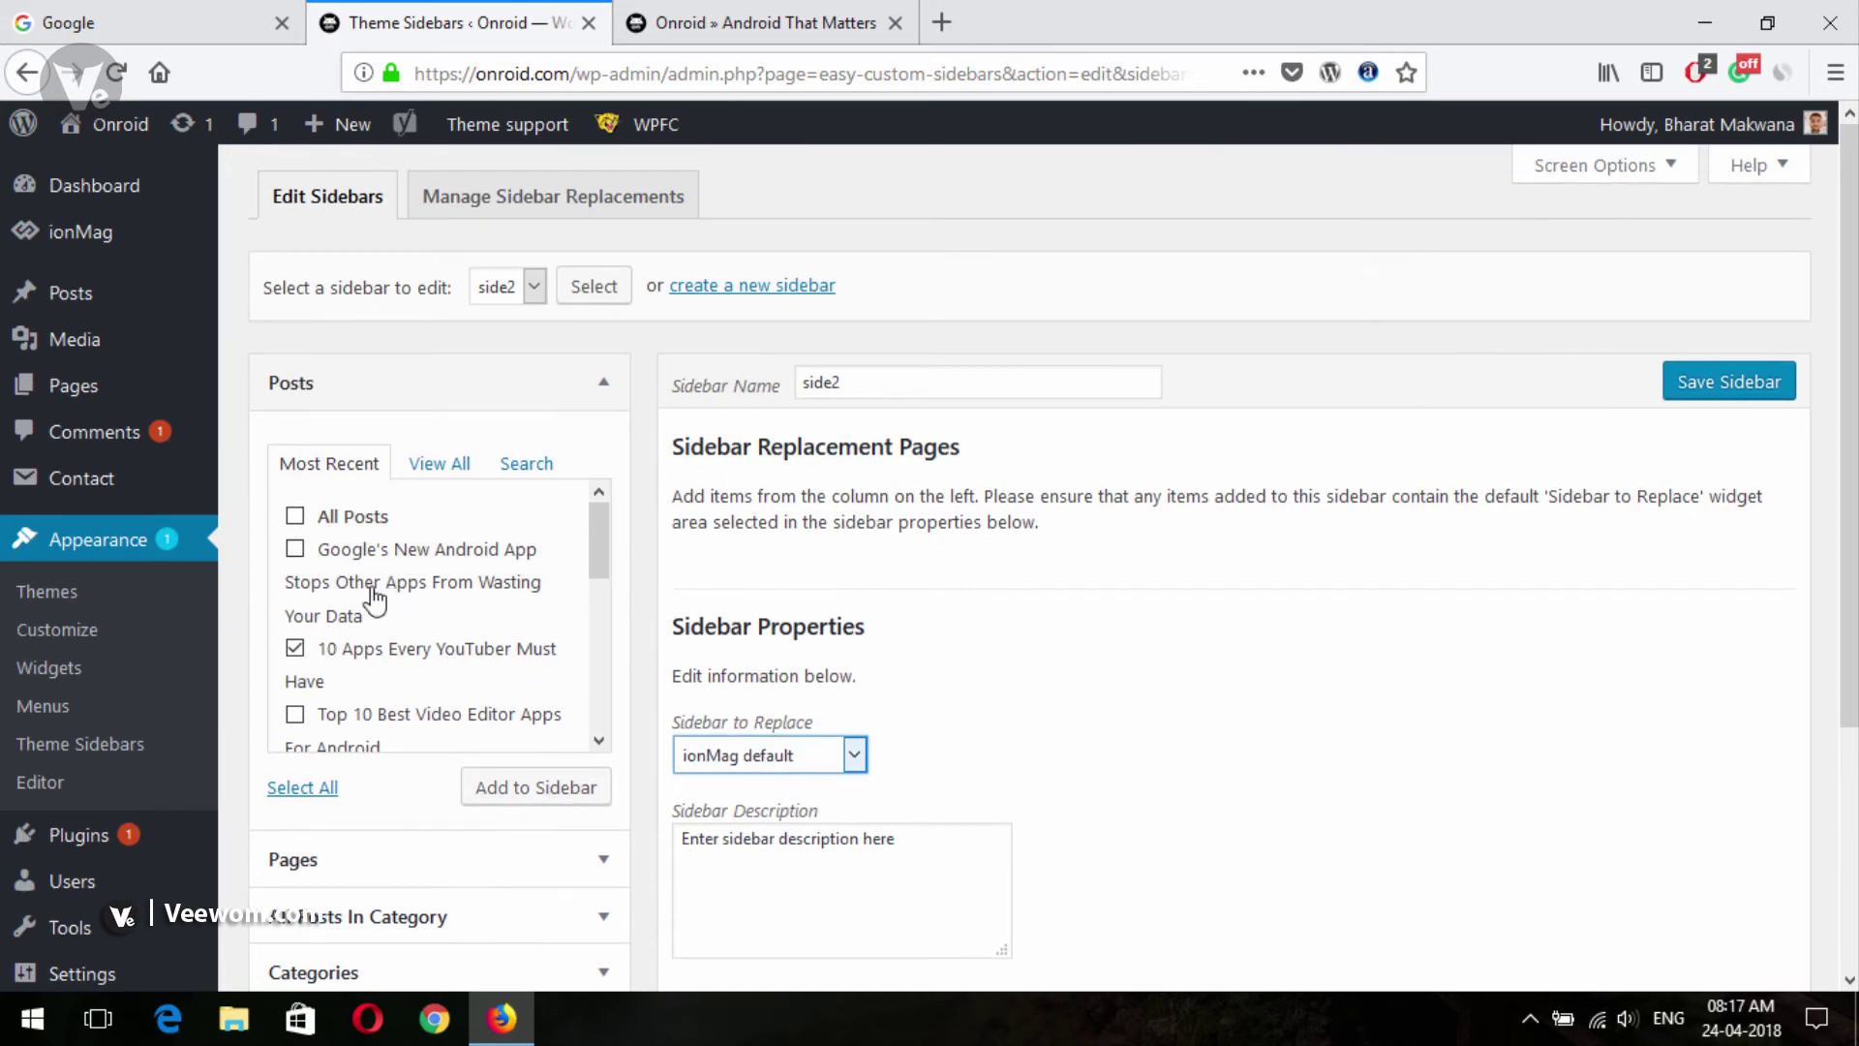
{"action": "left_click", "coordinate": [1723, 382]}
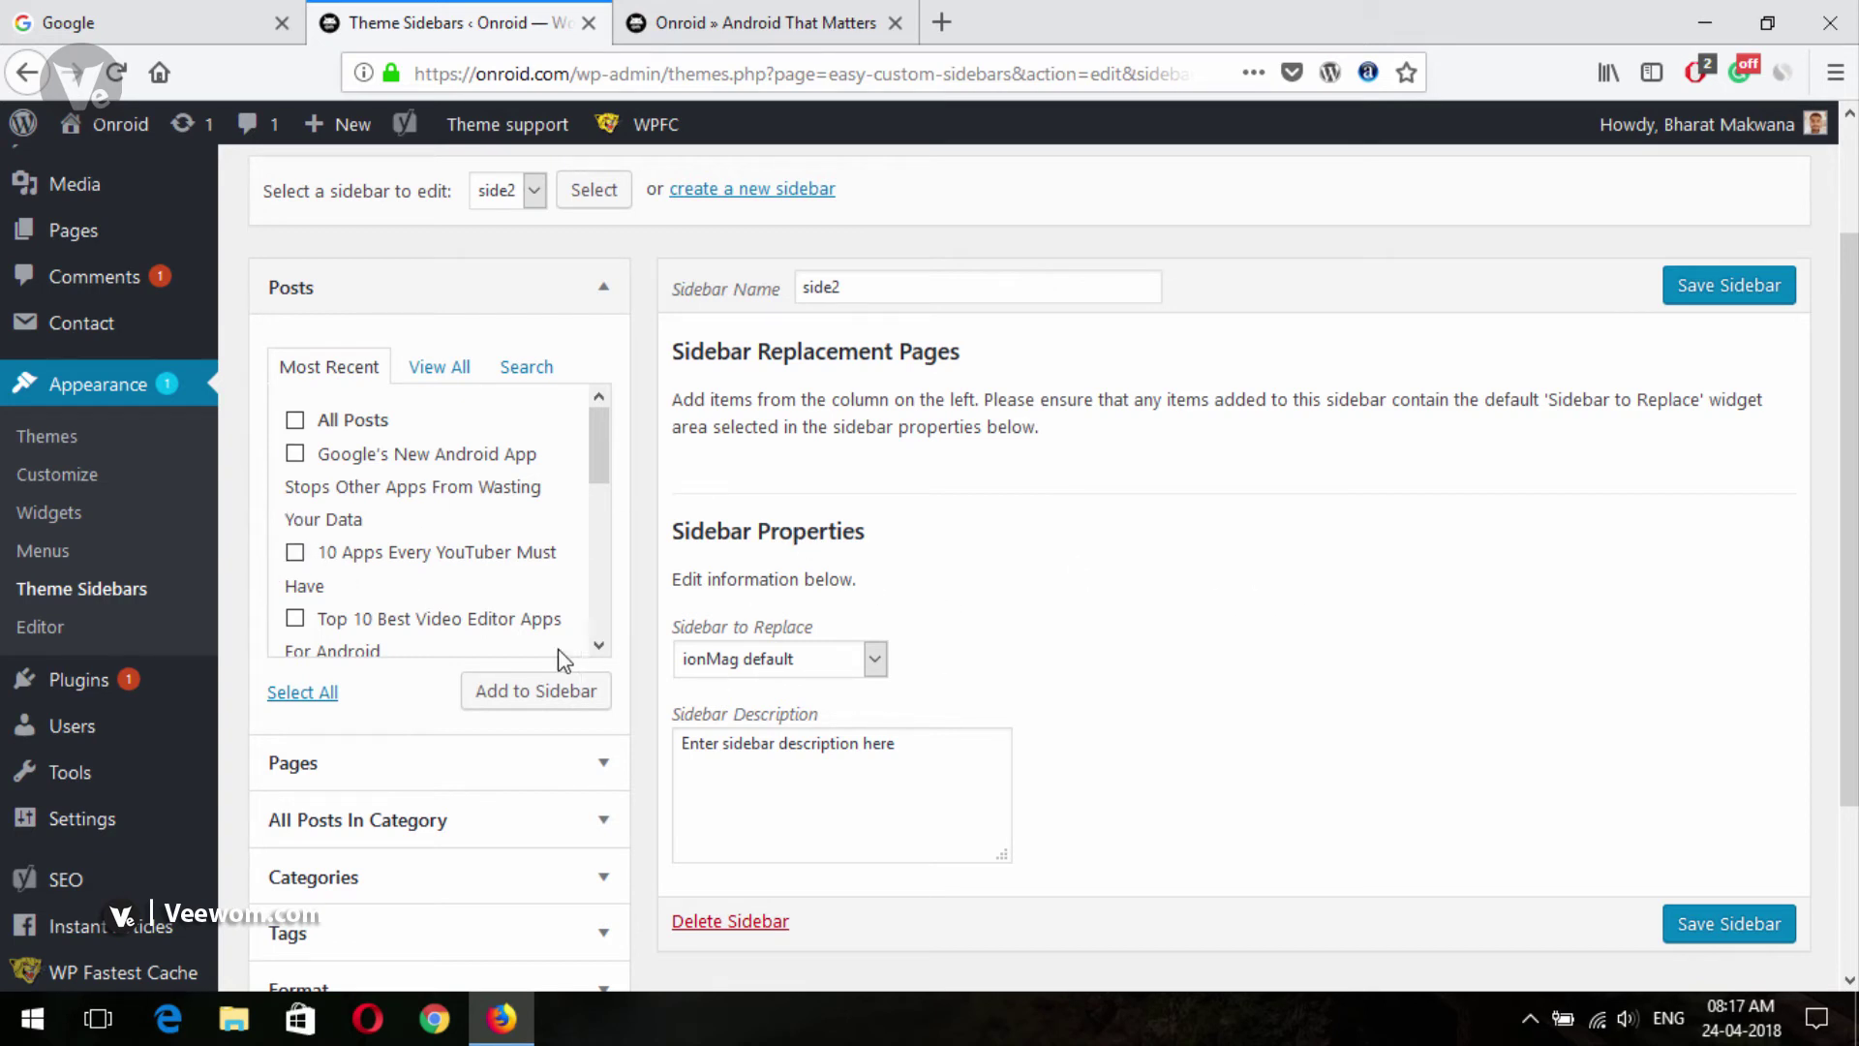
Step: Add the post "10 Apps Every YouTuber Must Have" to side2's replacement pages
{"action": "left_click", "coordinate": [294, 552]}
{"action": "left_click", "coordinate": [542, 711]}
{"action": "left_click", "coordinate": [534, 697]}
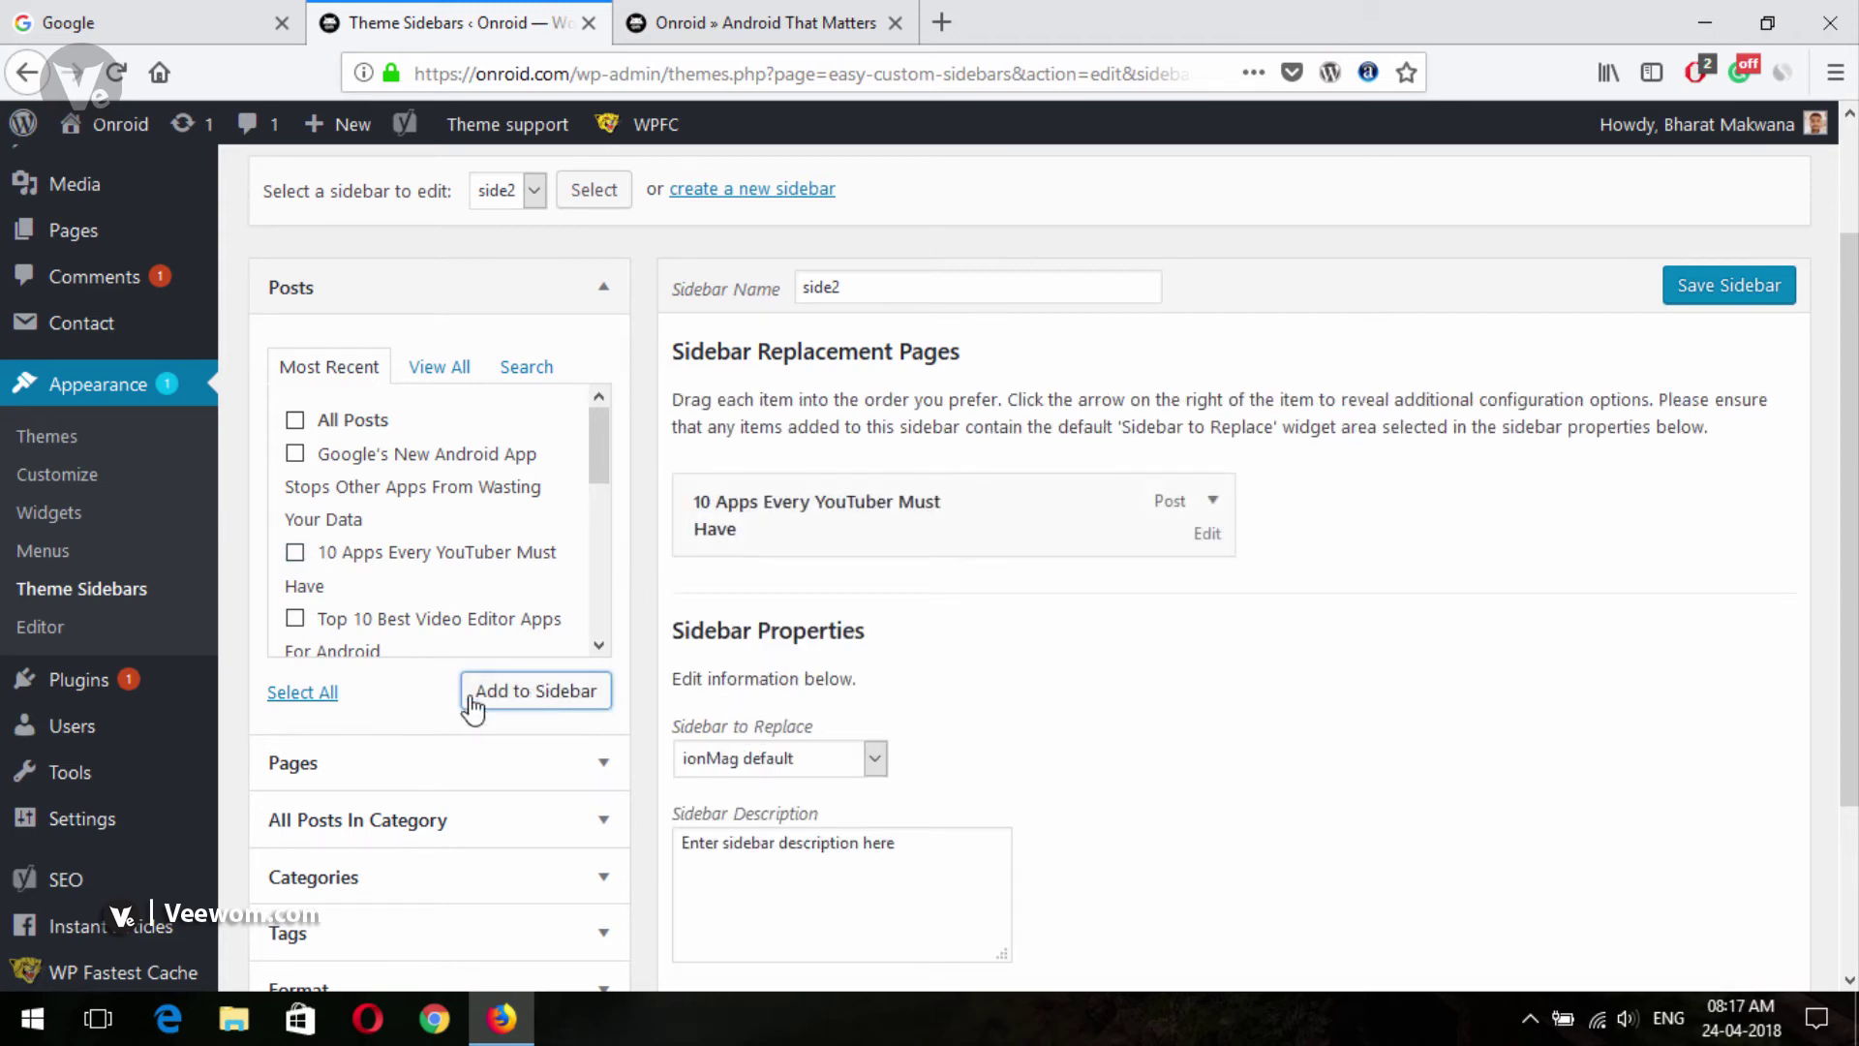
Step: Save the side2 sidebar and load side1 for editing
{"action": "left_click", "coordinate": [1732, 284]}
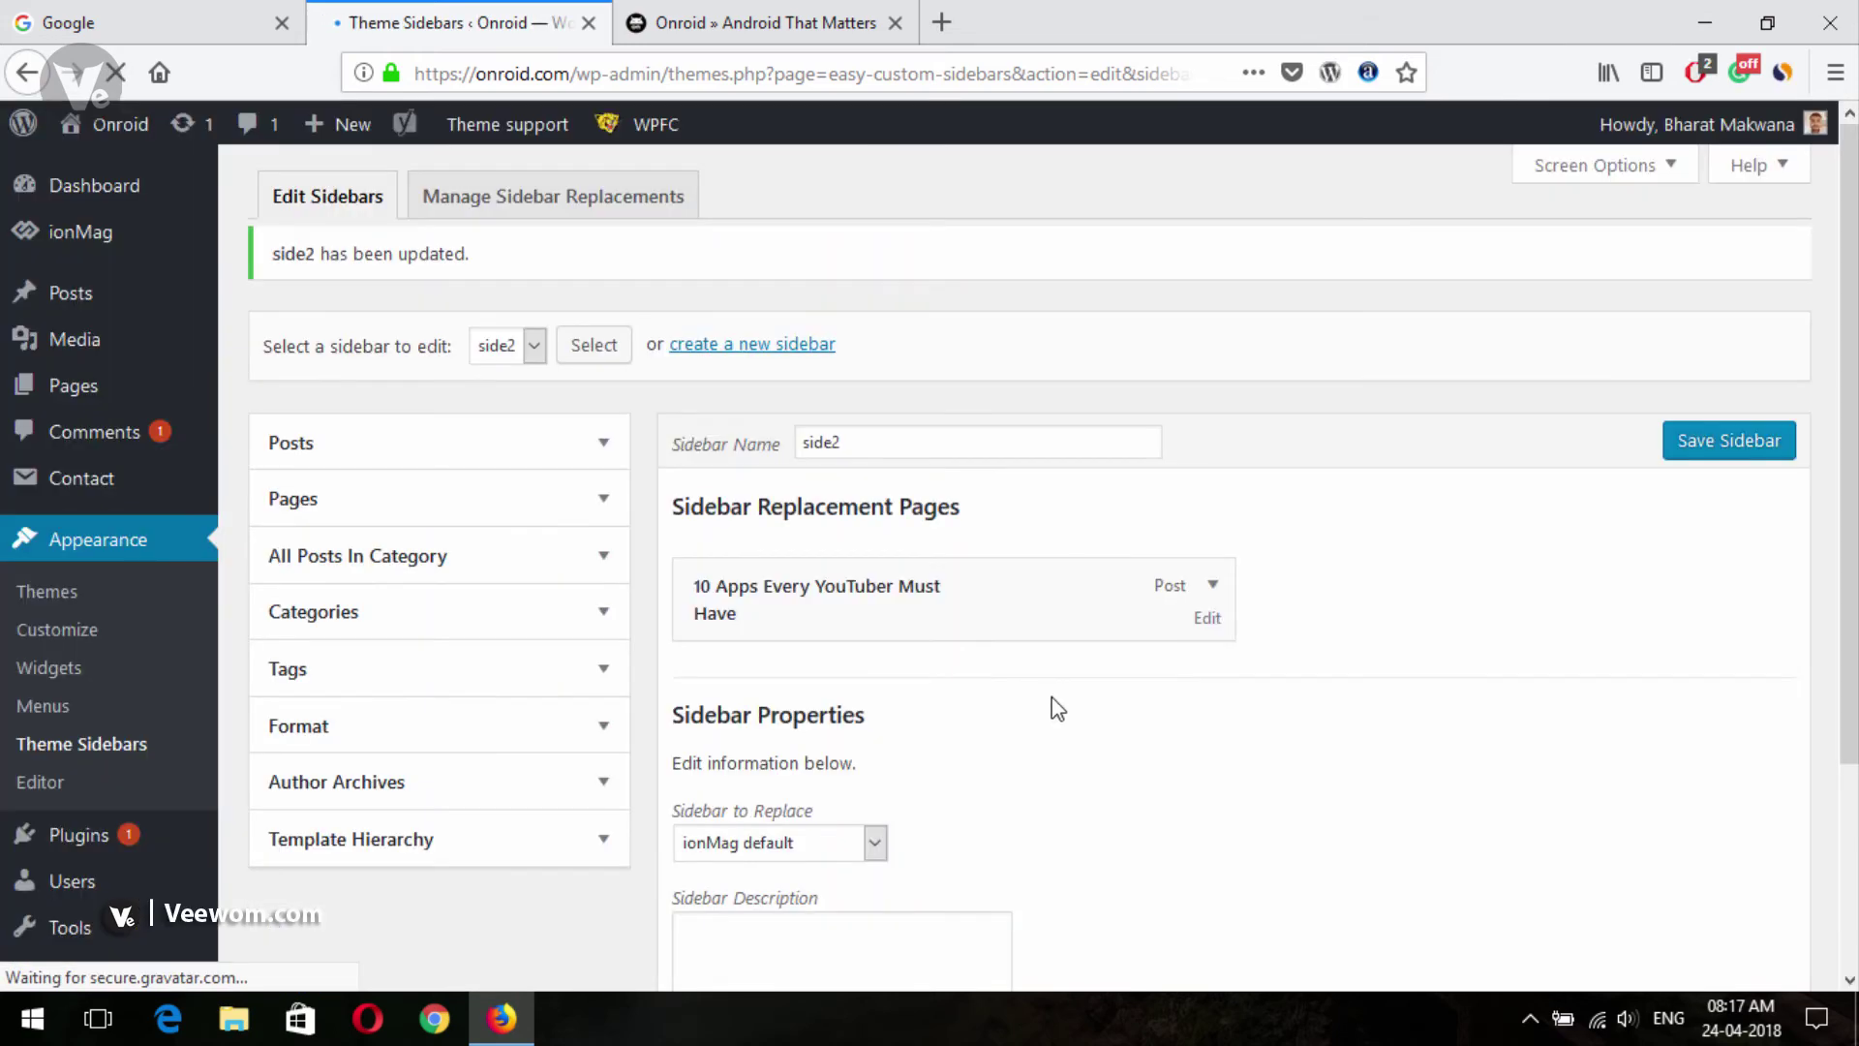
{"action": "left_click", "coordinate": [501, 351]}
{"action": "left_click", "coordinate": [506, 383]}
{"action": "left_click", "coordinate": [592, 346]}
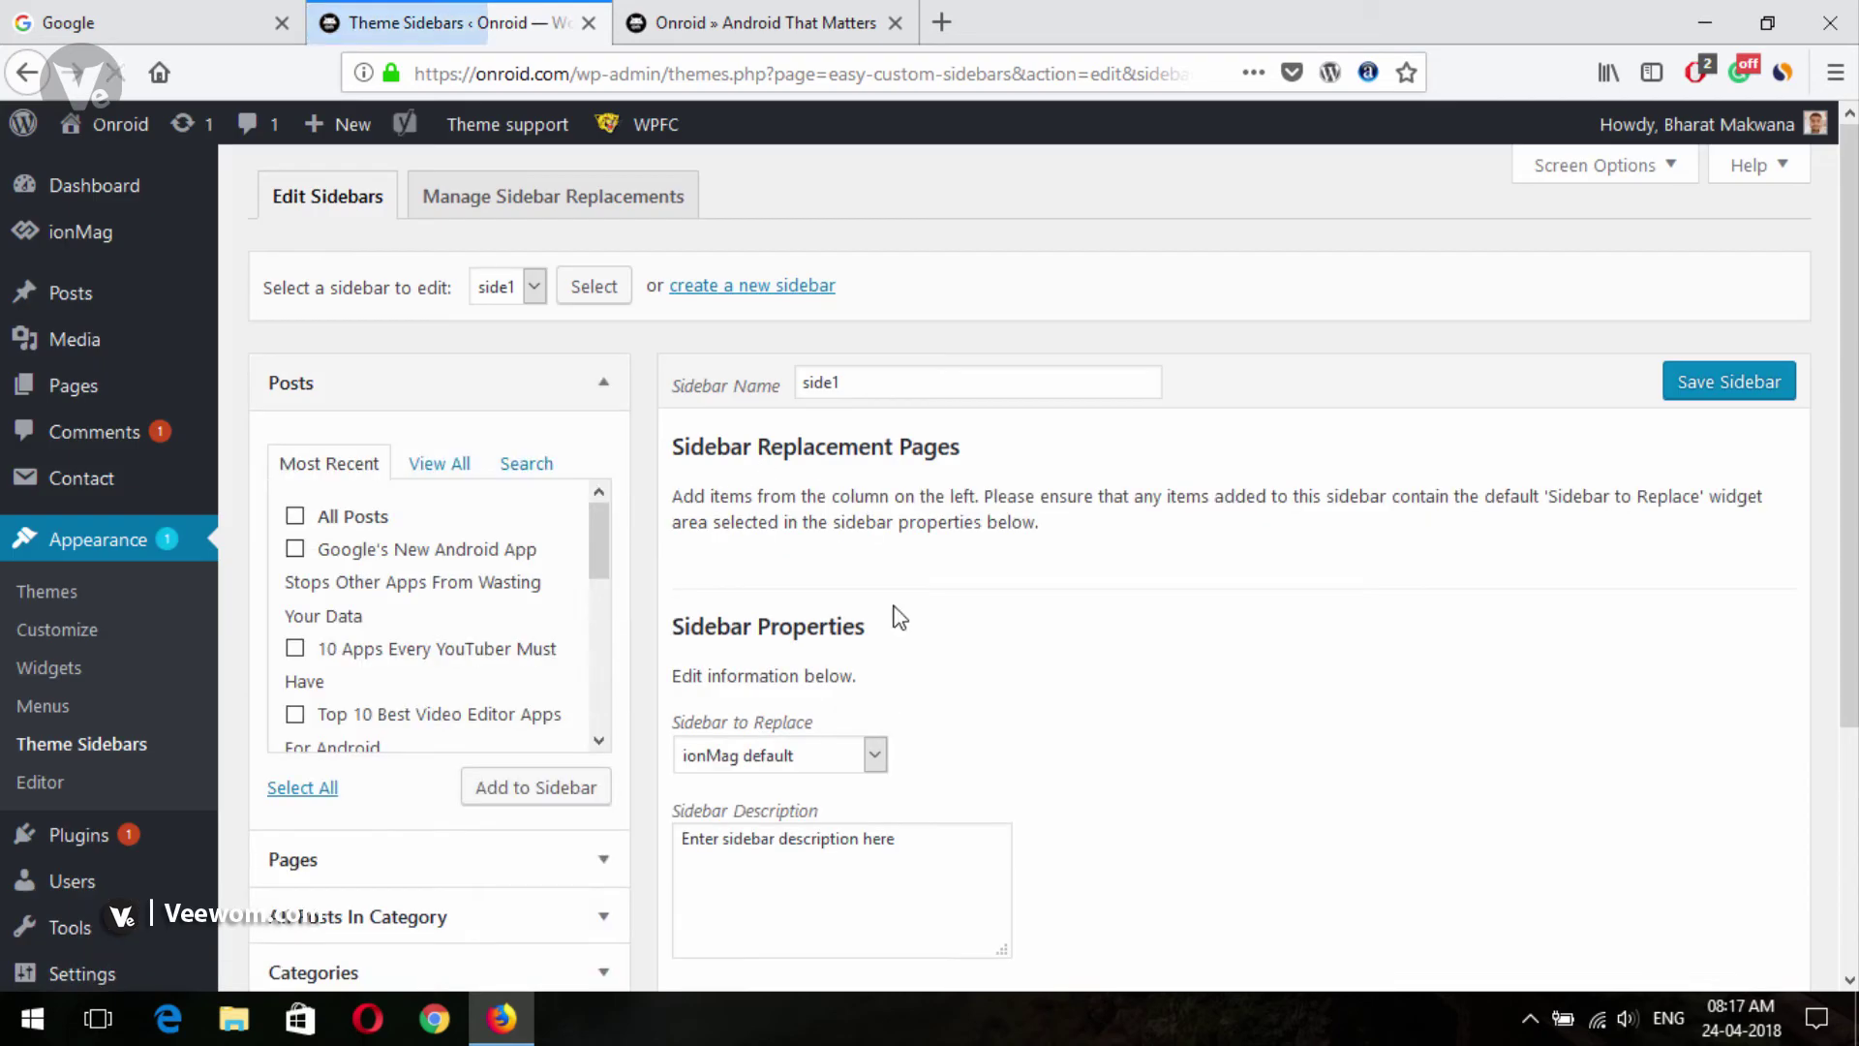
Step: Add the post "Google's New Android App Stops Other Apps From Wasting Your Data" to side1's replacement pages and save the sidebar
{"action": "left_click", "coordinate": [296, 548]}
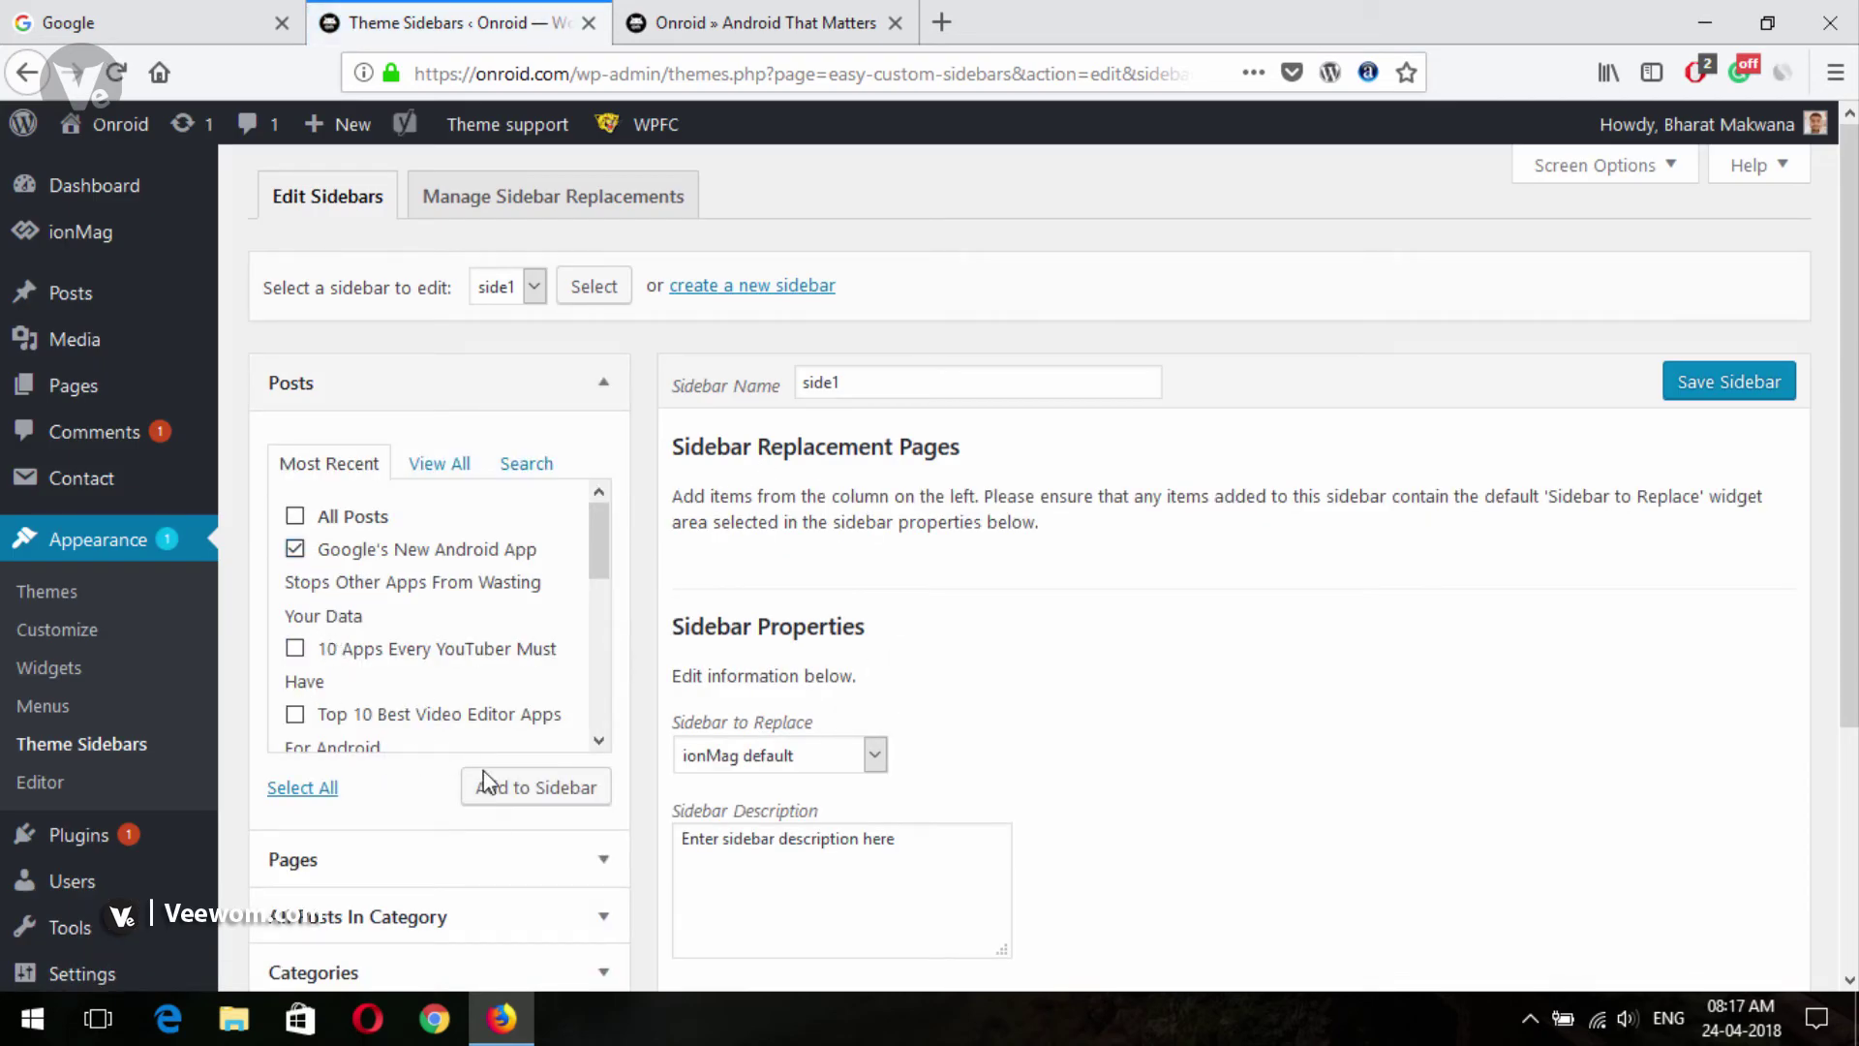
{"action": "left_click", "coordinate": [533, 799]}
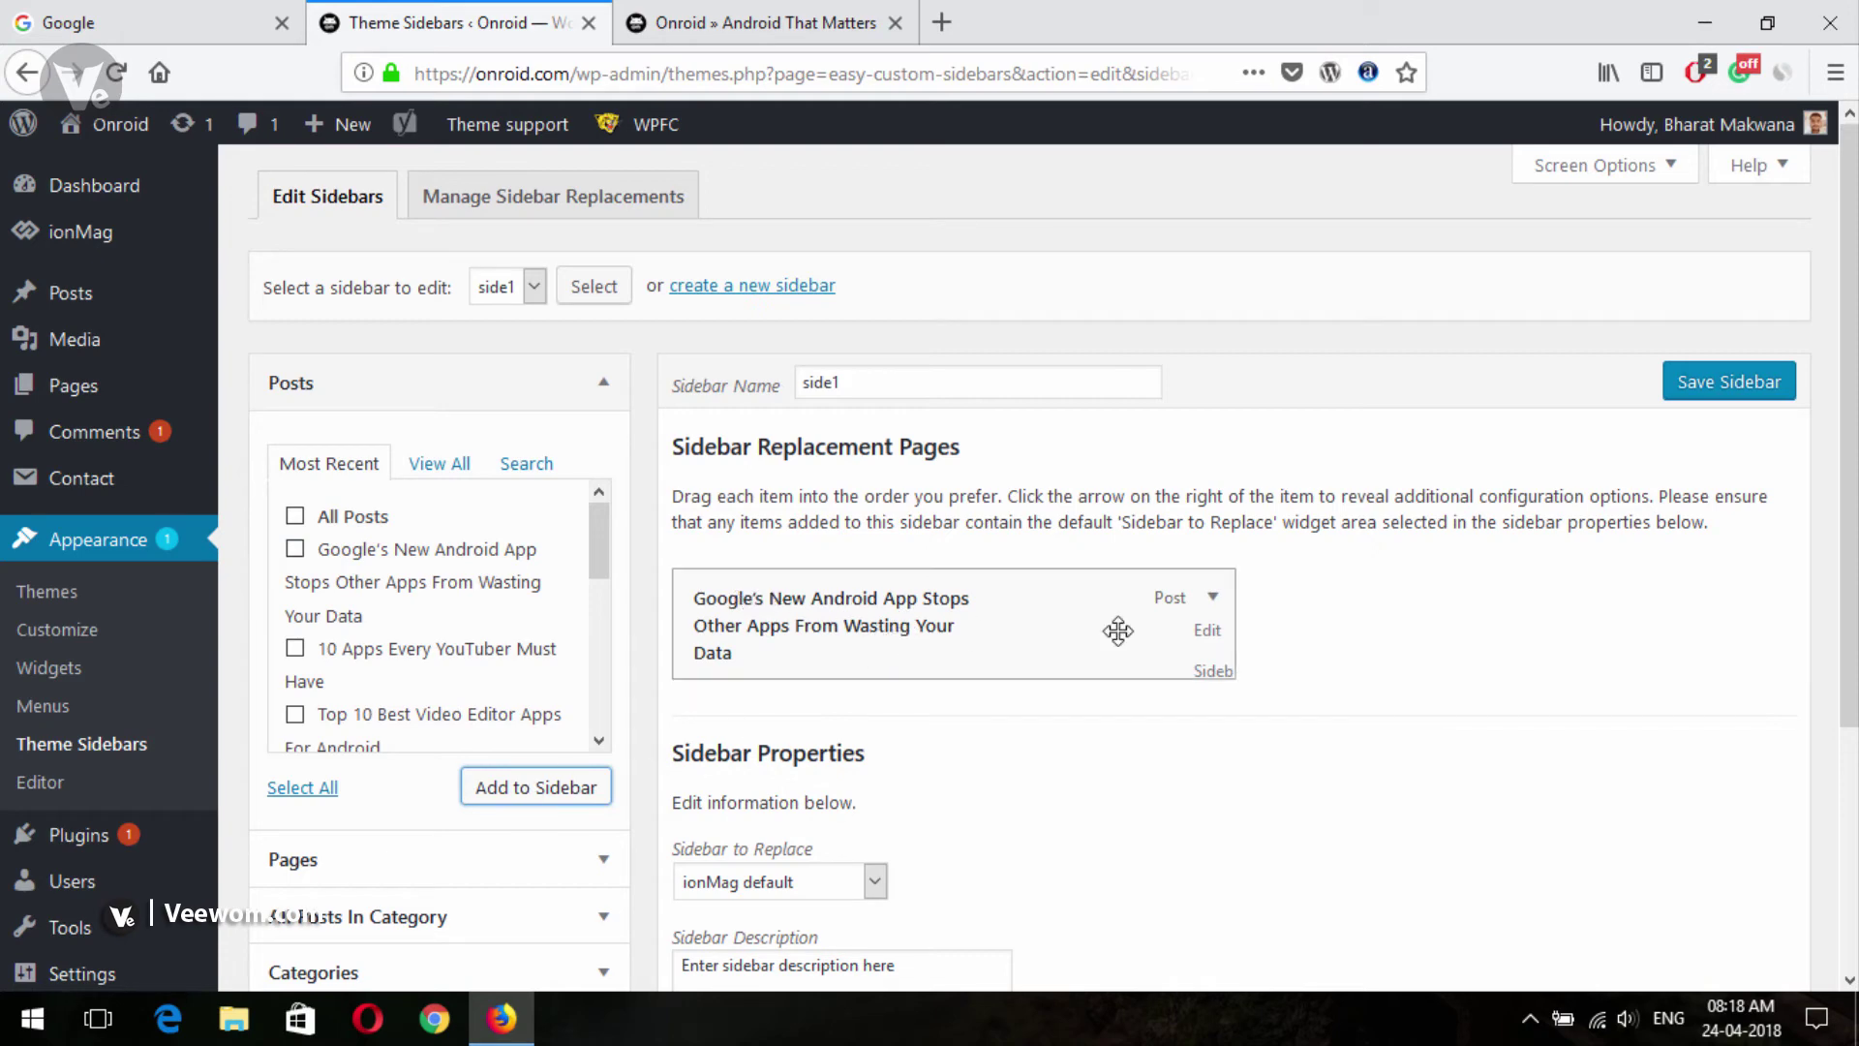
{"action": "left_click", "coordinate": [1724, 383]}
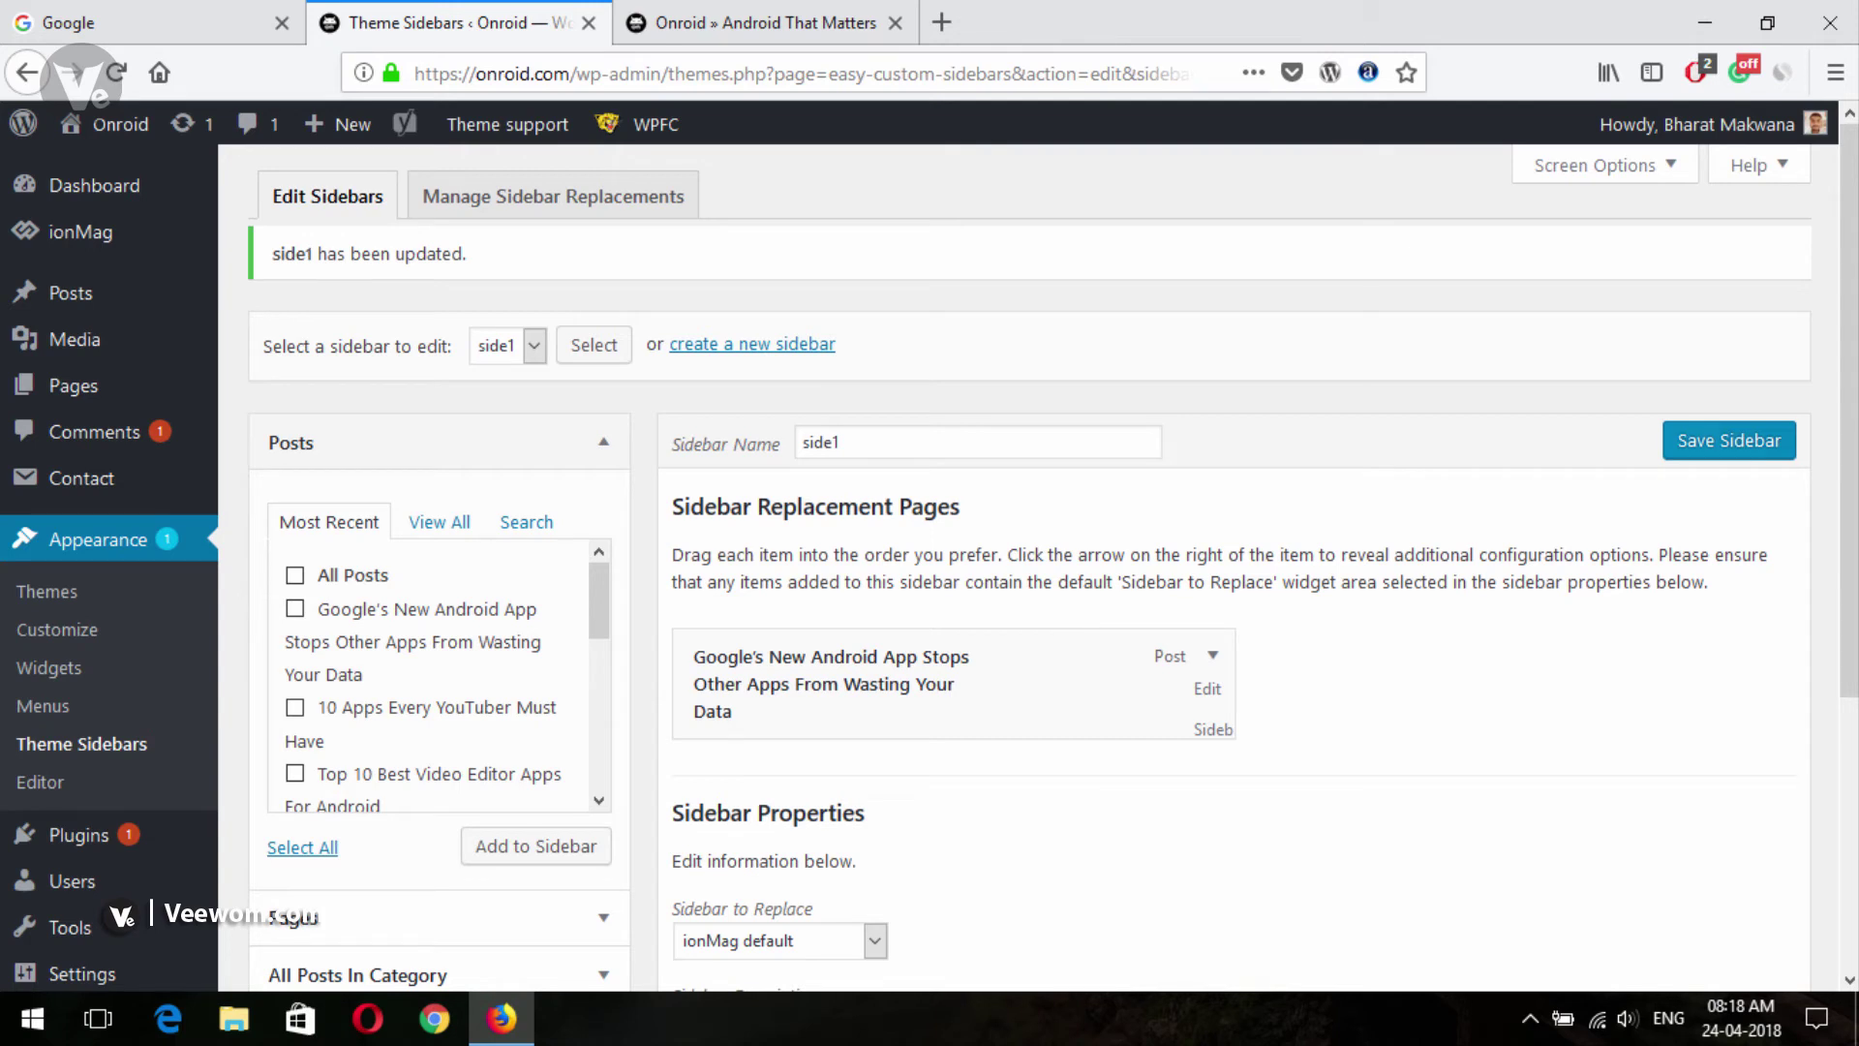
Step: Open the Widgets page of the site's appearance settings
{"action": "scroll", "coordinate": [1847, 447], "scroll_direction": "down", "scroll_amount": 3}
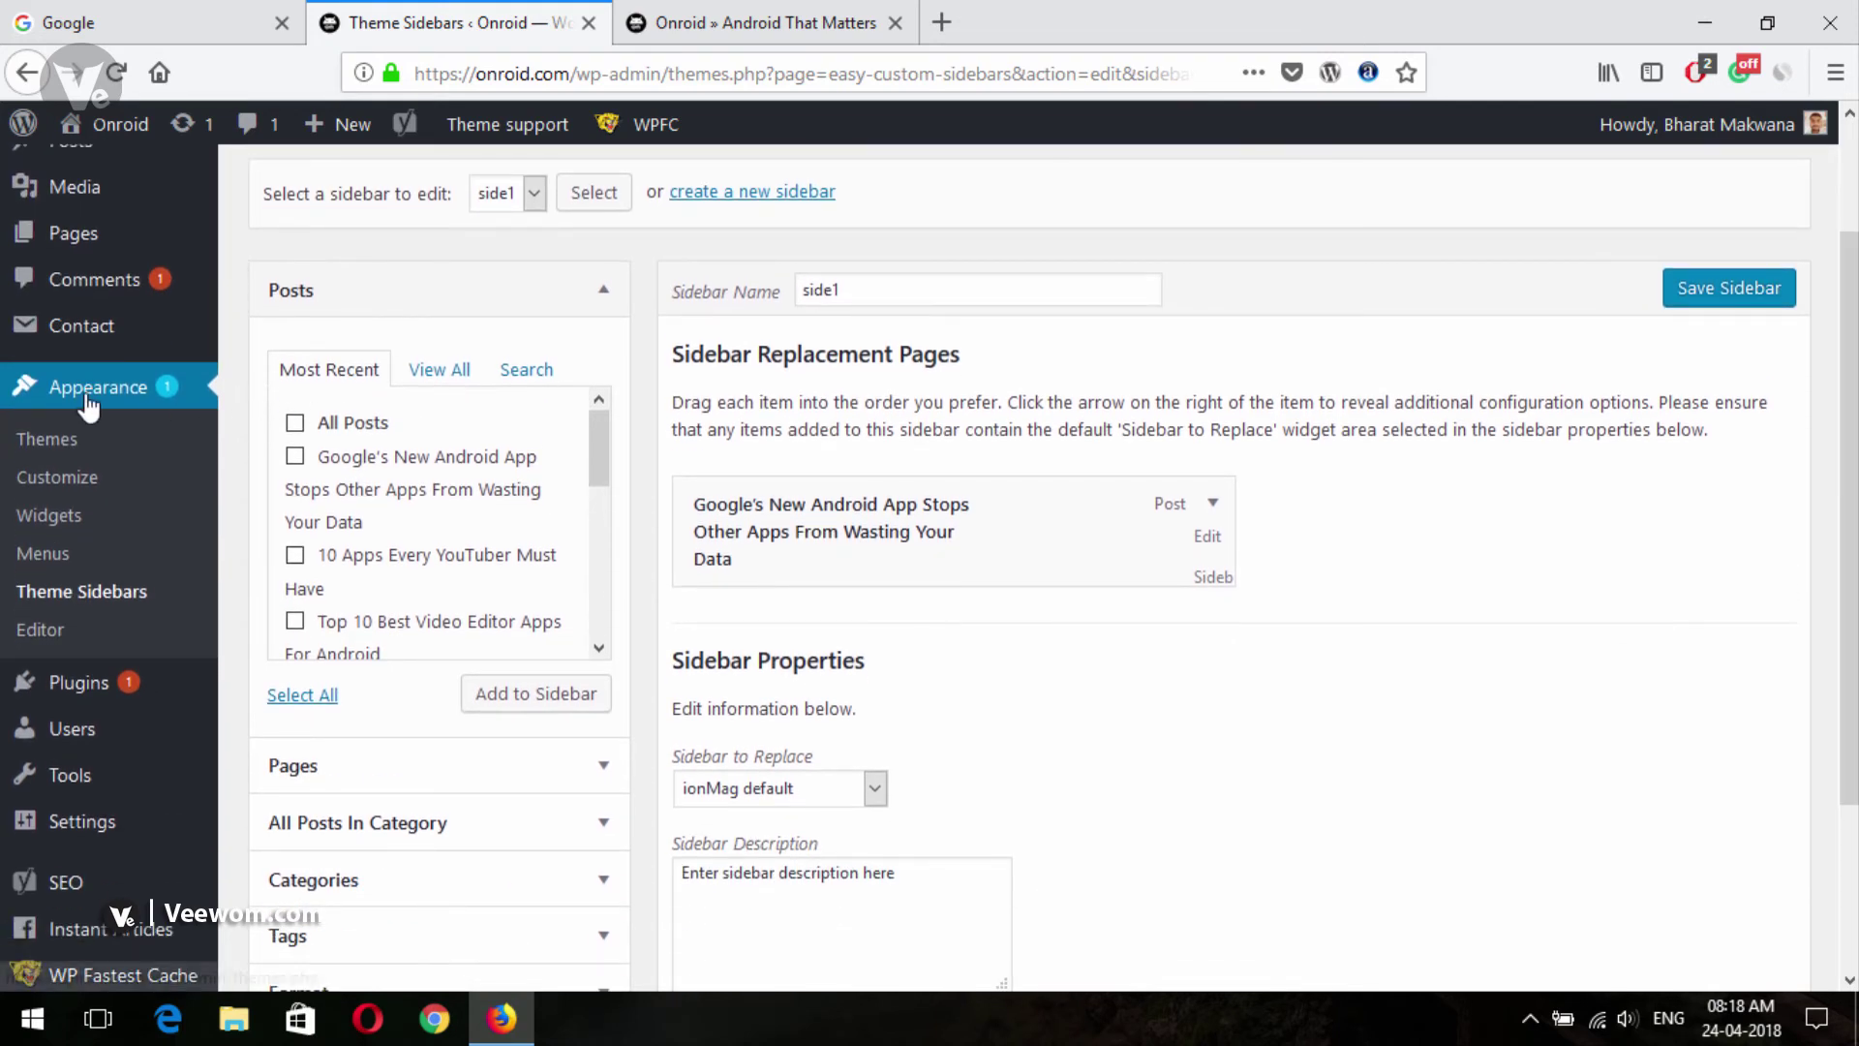
{"action": "left_click", "coordinate": [58, 515]}
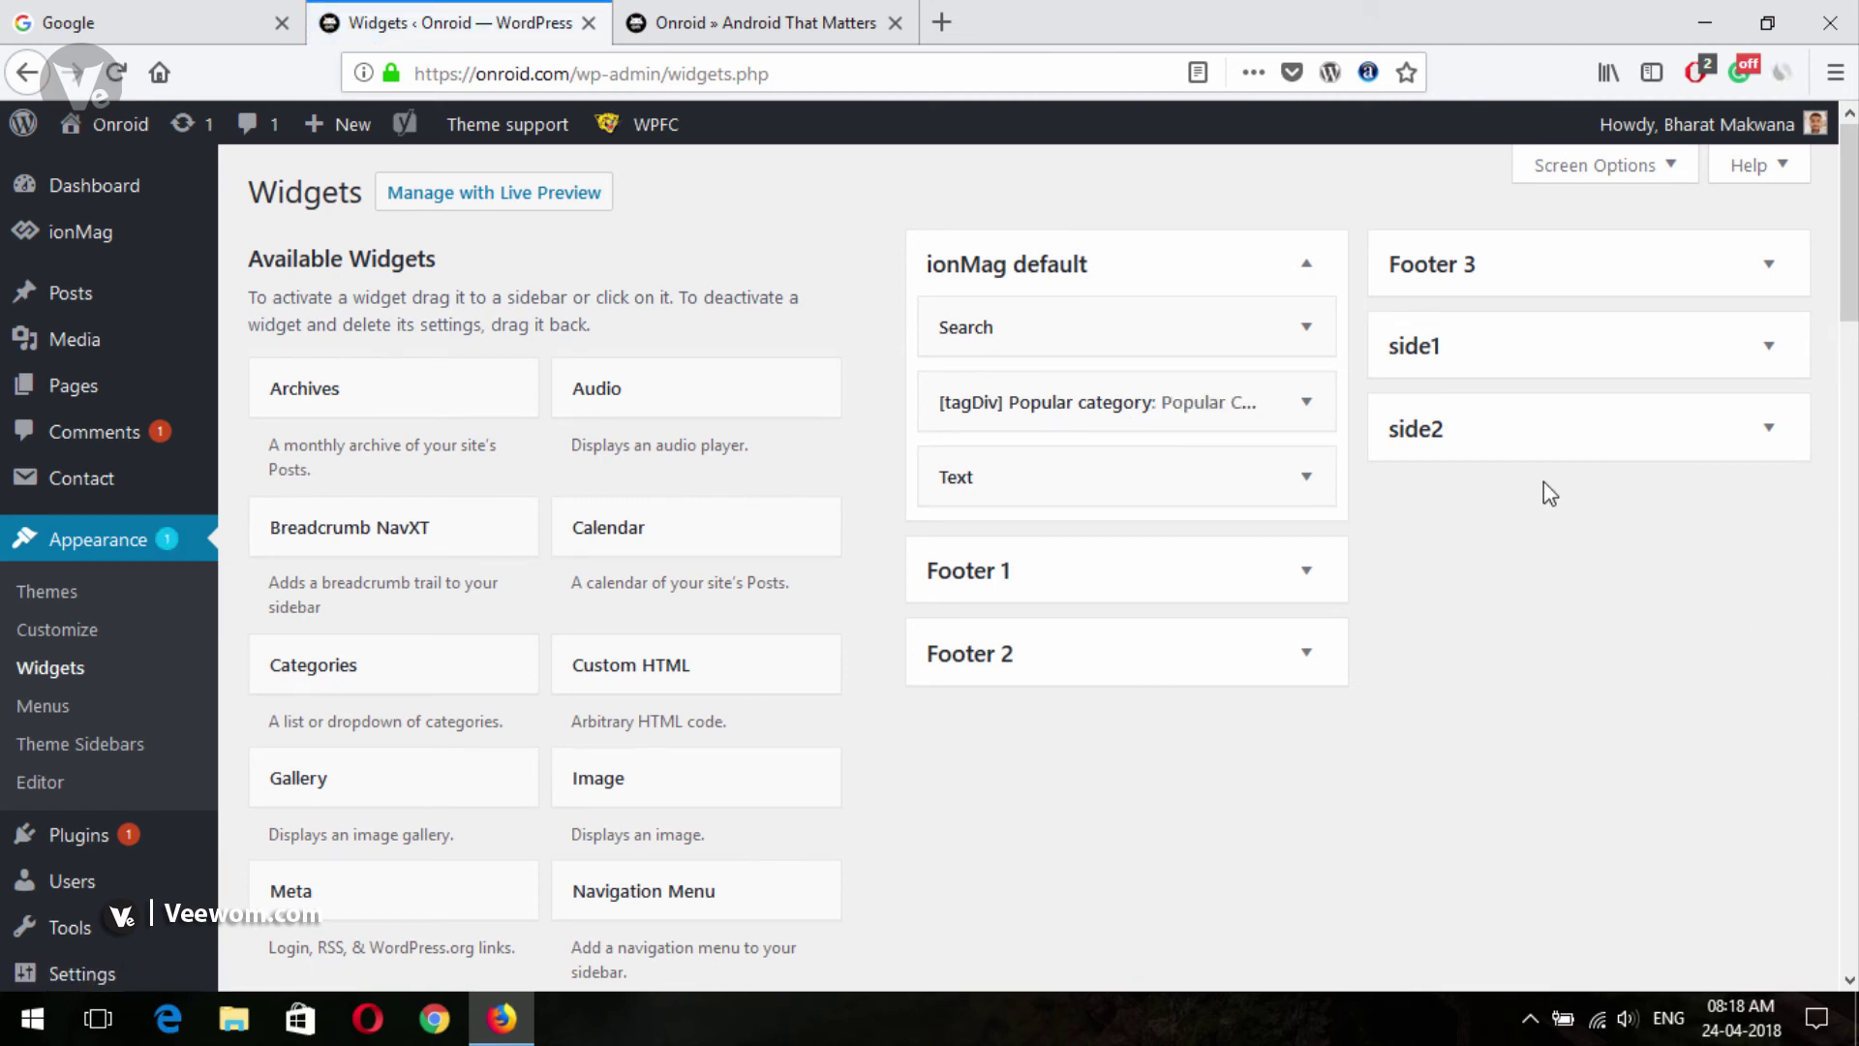
{"action": "mouse_move", "coordinate": [1340, 285]}
{"action": "left_mouse_down"}
{"action": "mouse_move", "coordinate": [1760, 481]}
{"action": "mouse_move", "coordinate": [1838, 495]}
{"action": "left_mouse_up"}
{"action": "key", "text": "Escape"}
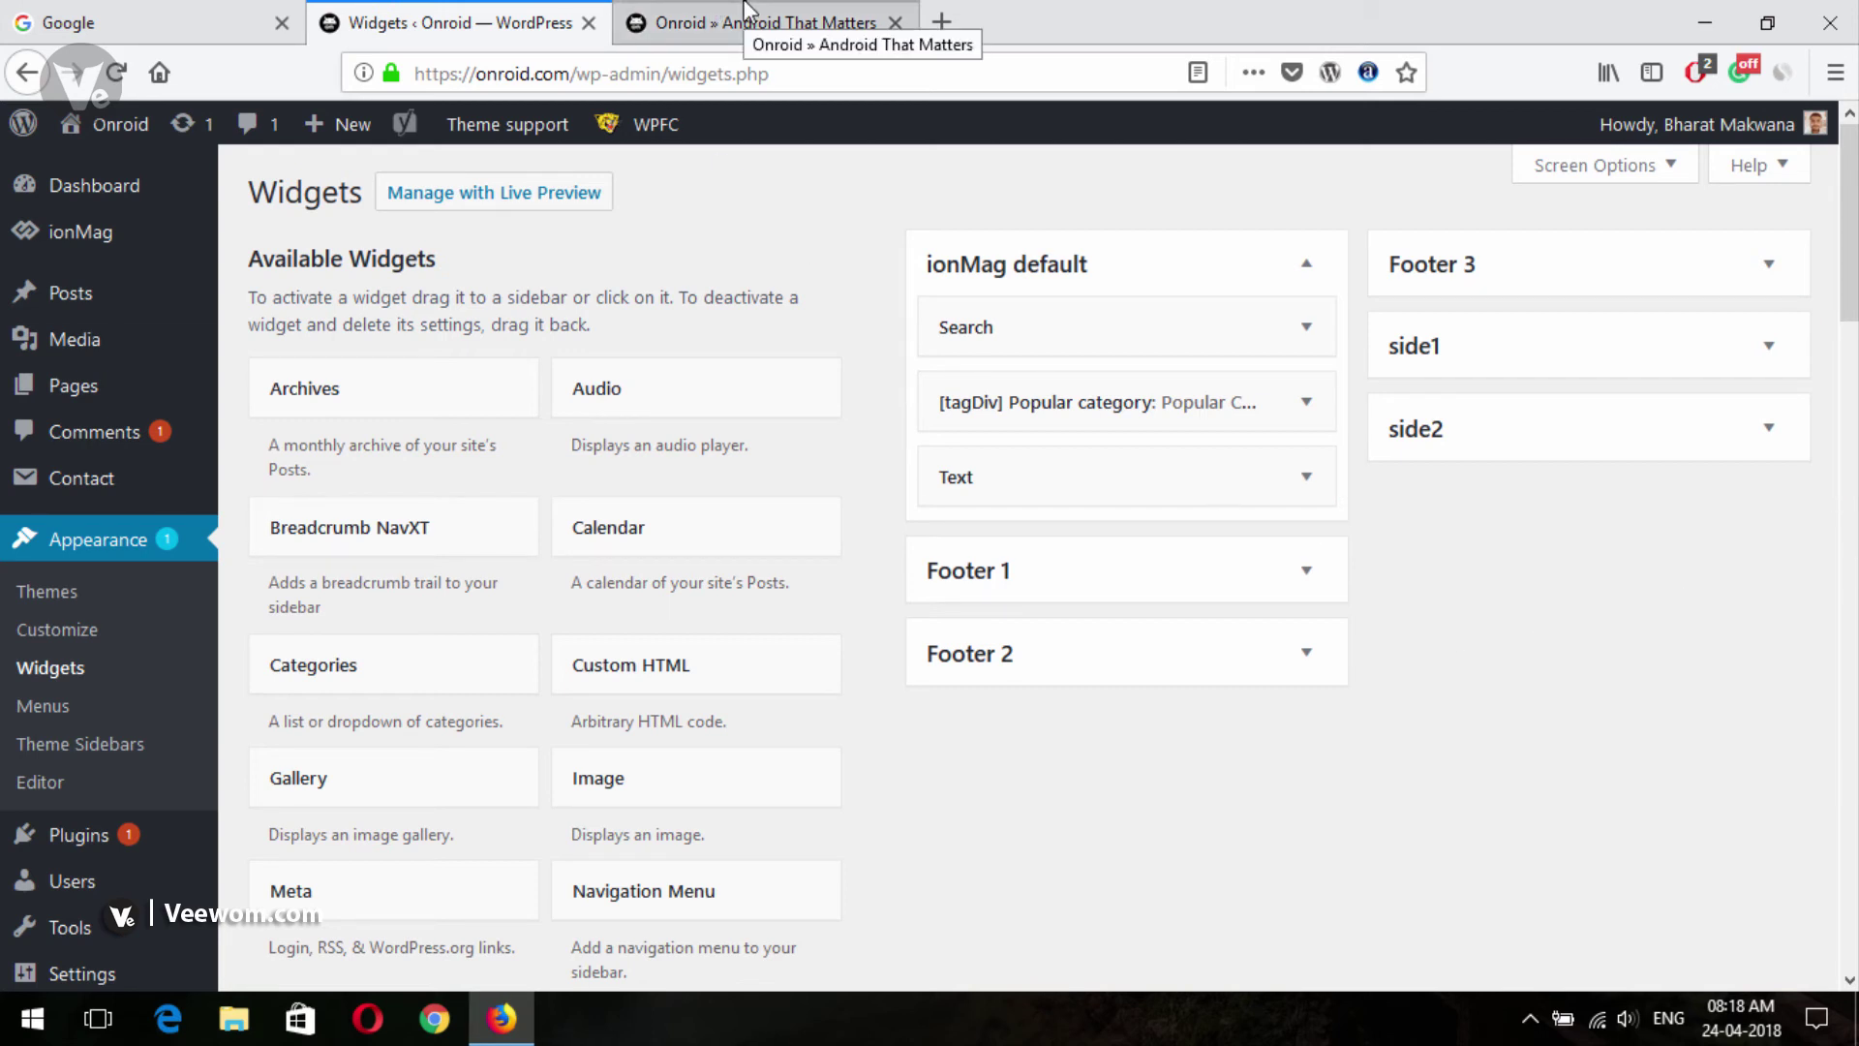
Step: Add a Search widget to the side1 widget area and collapse the area
{"action": "left_click", "coordinate": [1556, 358]}
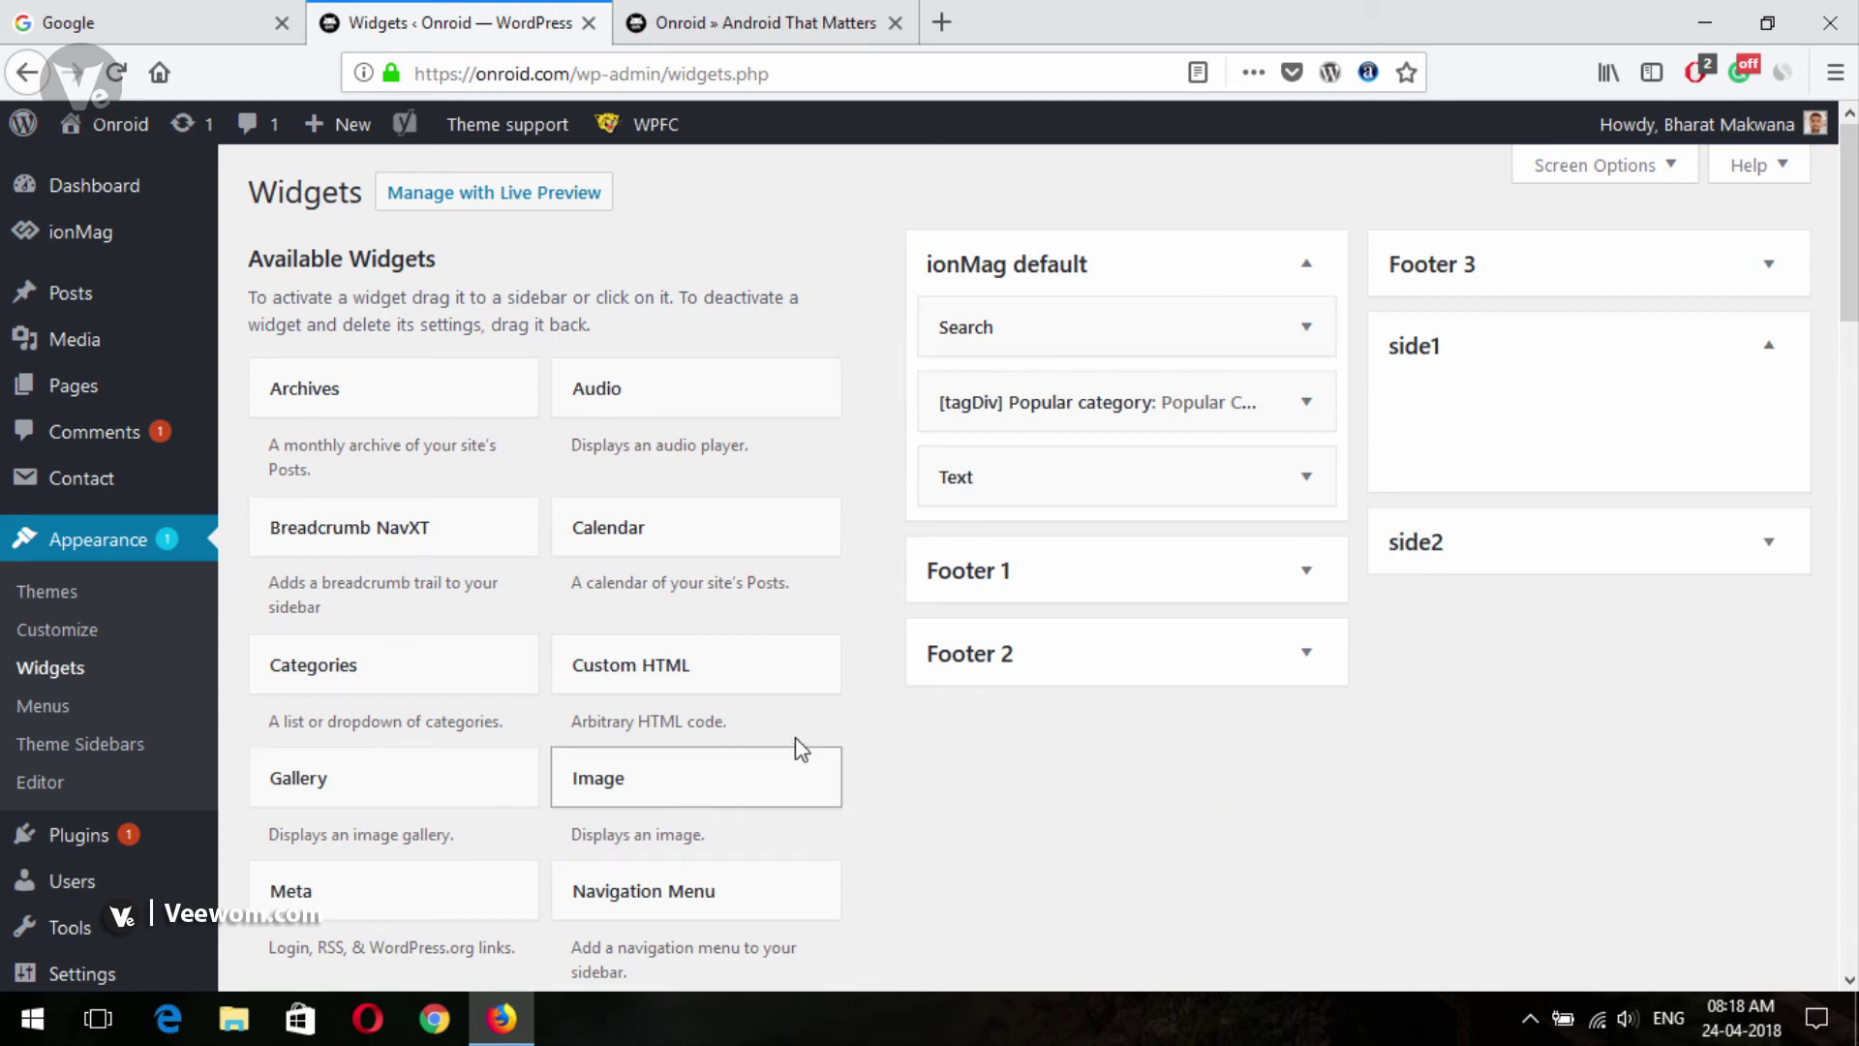
{"action": "scroll", "coordinate": [1036, 697], "scroll_direction": "down", "scroll_amount": 5}
{"action": "scroll", "coordinate": [968, 677], "scroll_direction": "down", "scroll_amount": 5}
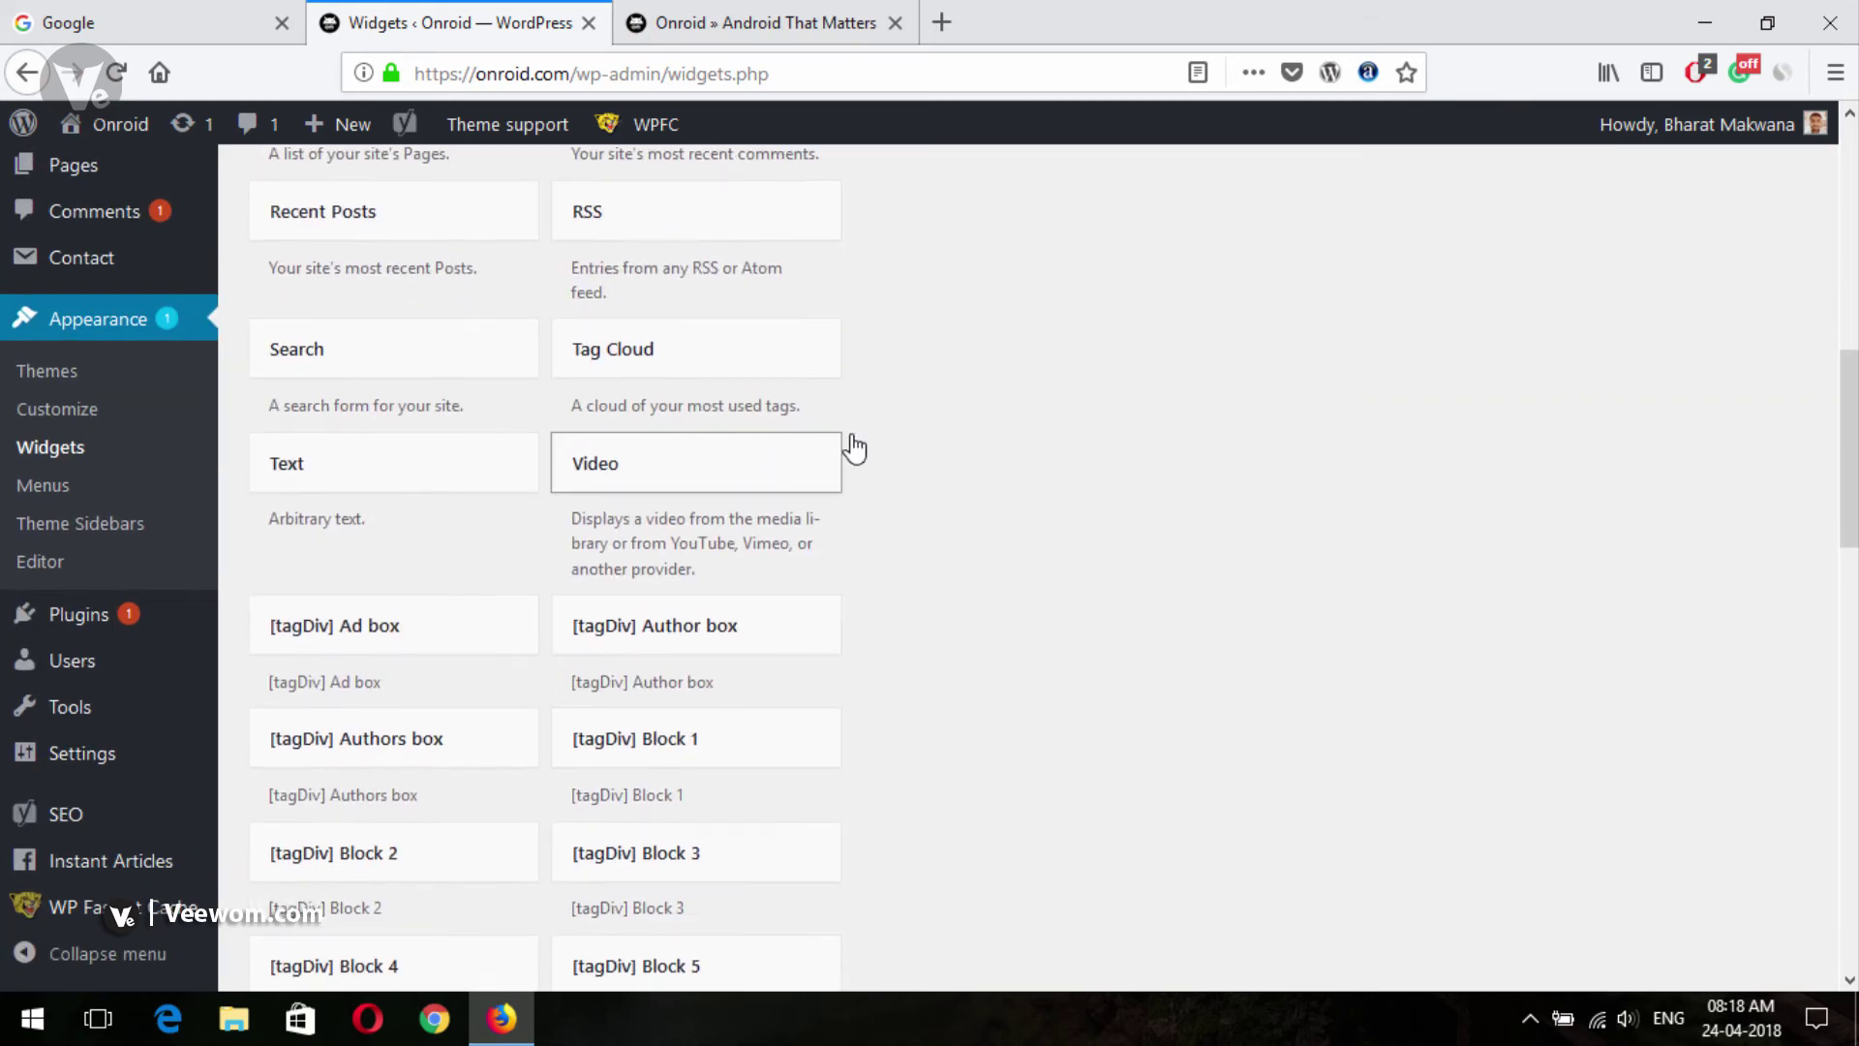
{"action": "left_click_drag", "start_coordinate": [939, 433], "coordinate": [1571, 397]}
{"action": "scroll", "coordinate": [1239, 482], "scroll_direction": "up", "scroll_amount": 5}
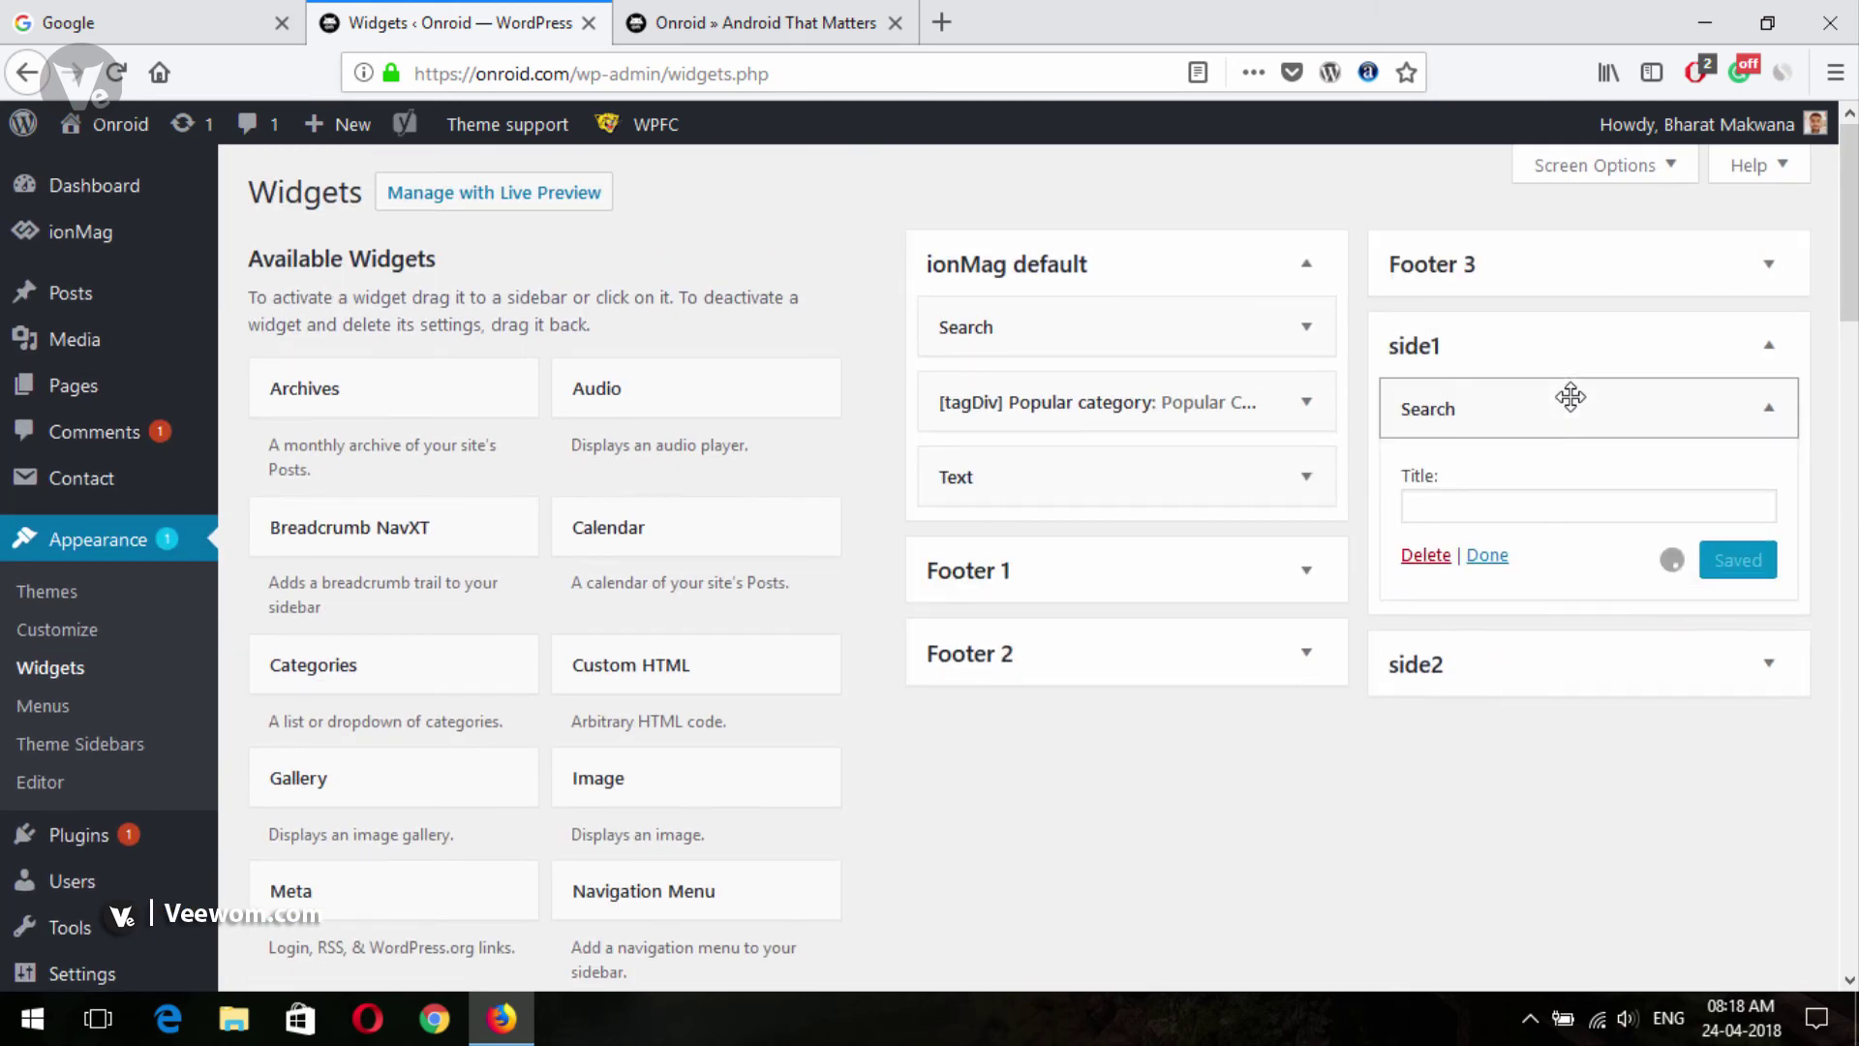
{"action": "left_click", "coordinate": [1767, 349]}
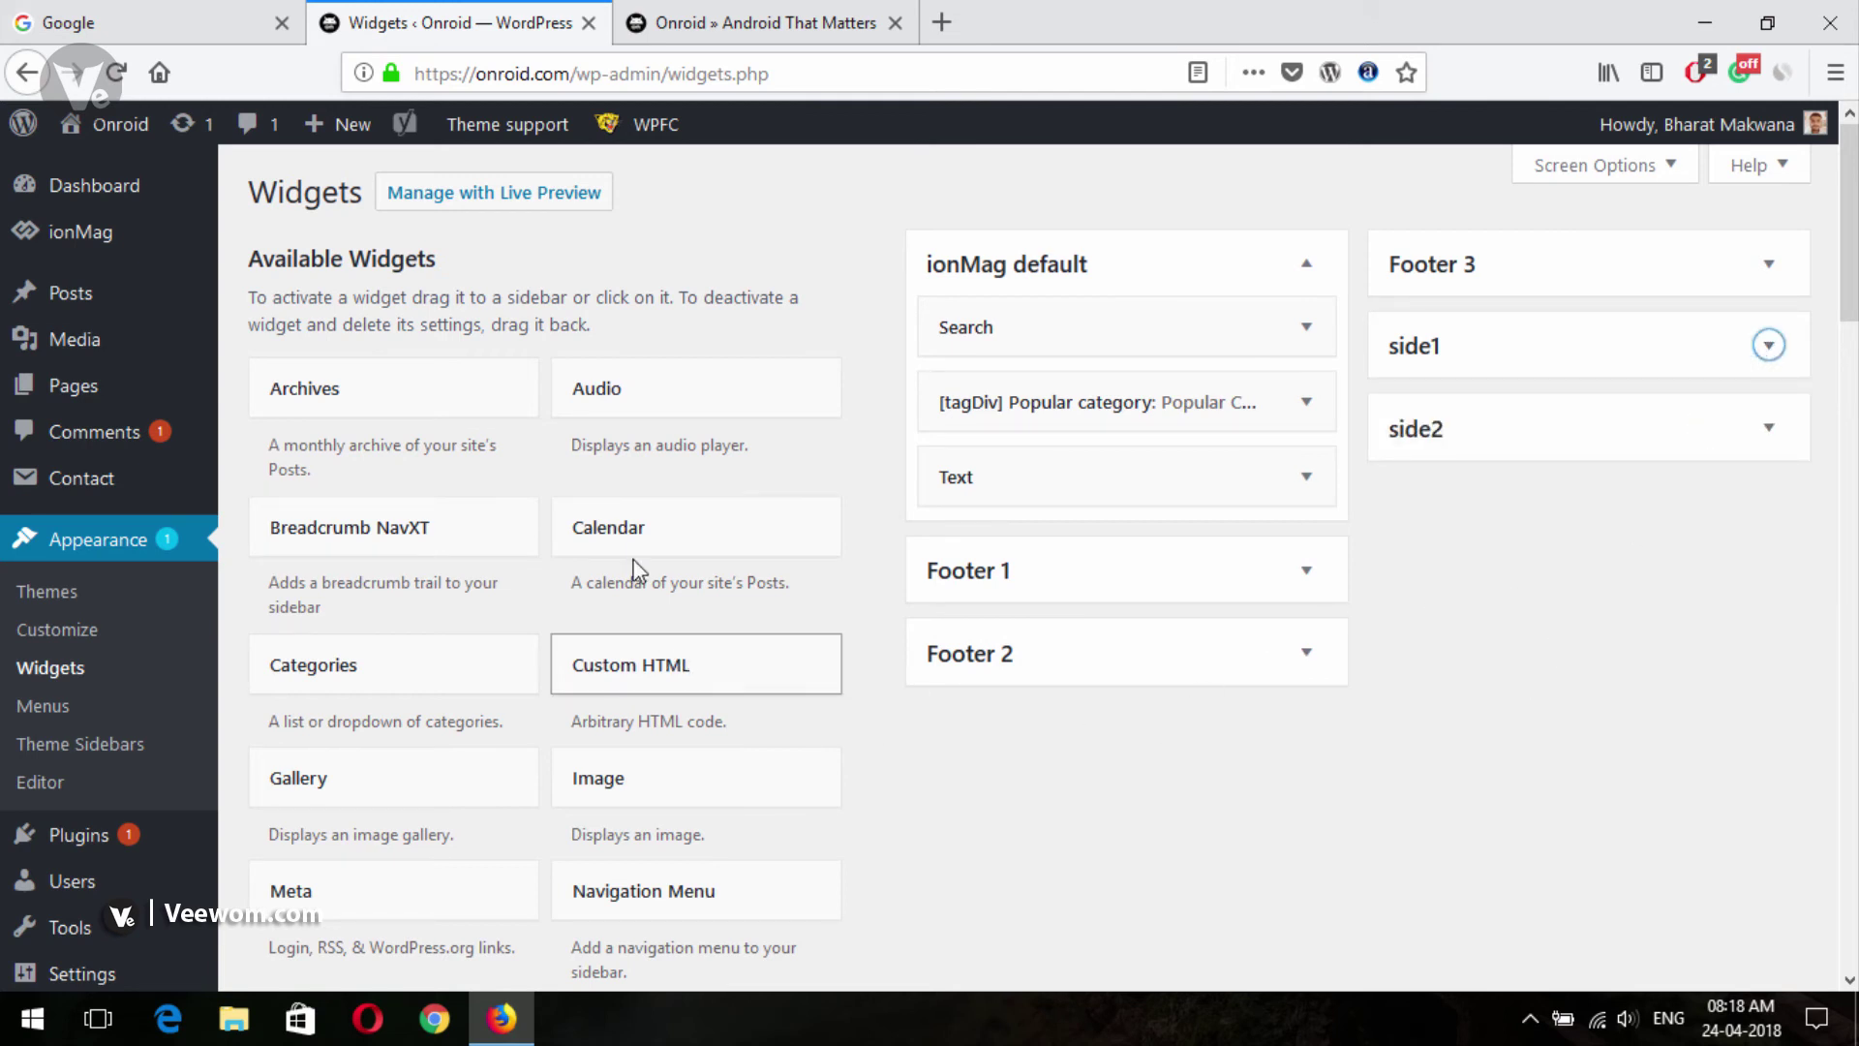
Step: Add a Calendar widget to the side2 widget area and collapse the area
{"action": "left_click_drag", "start_coordinate": [693, 539], "coordinate": [1528, 542]}
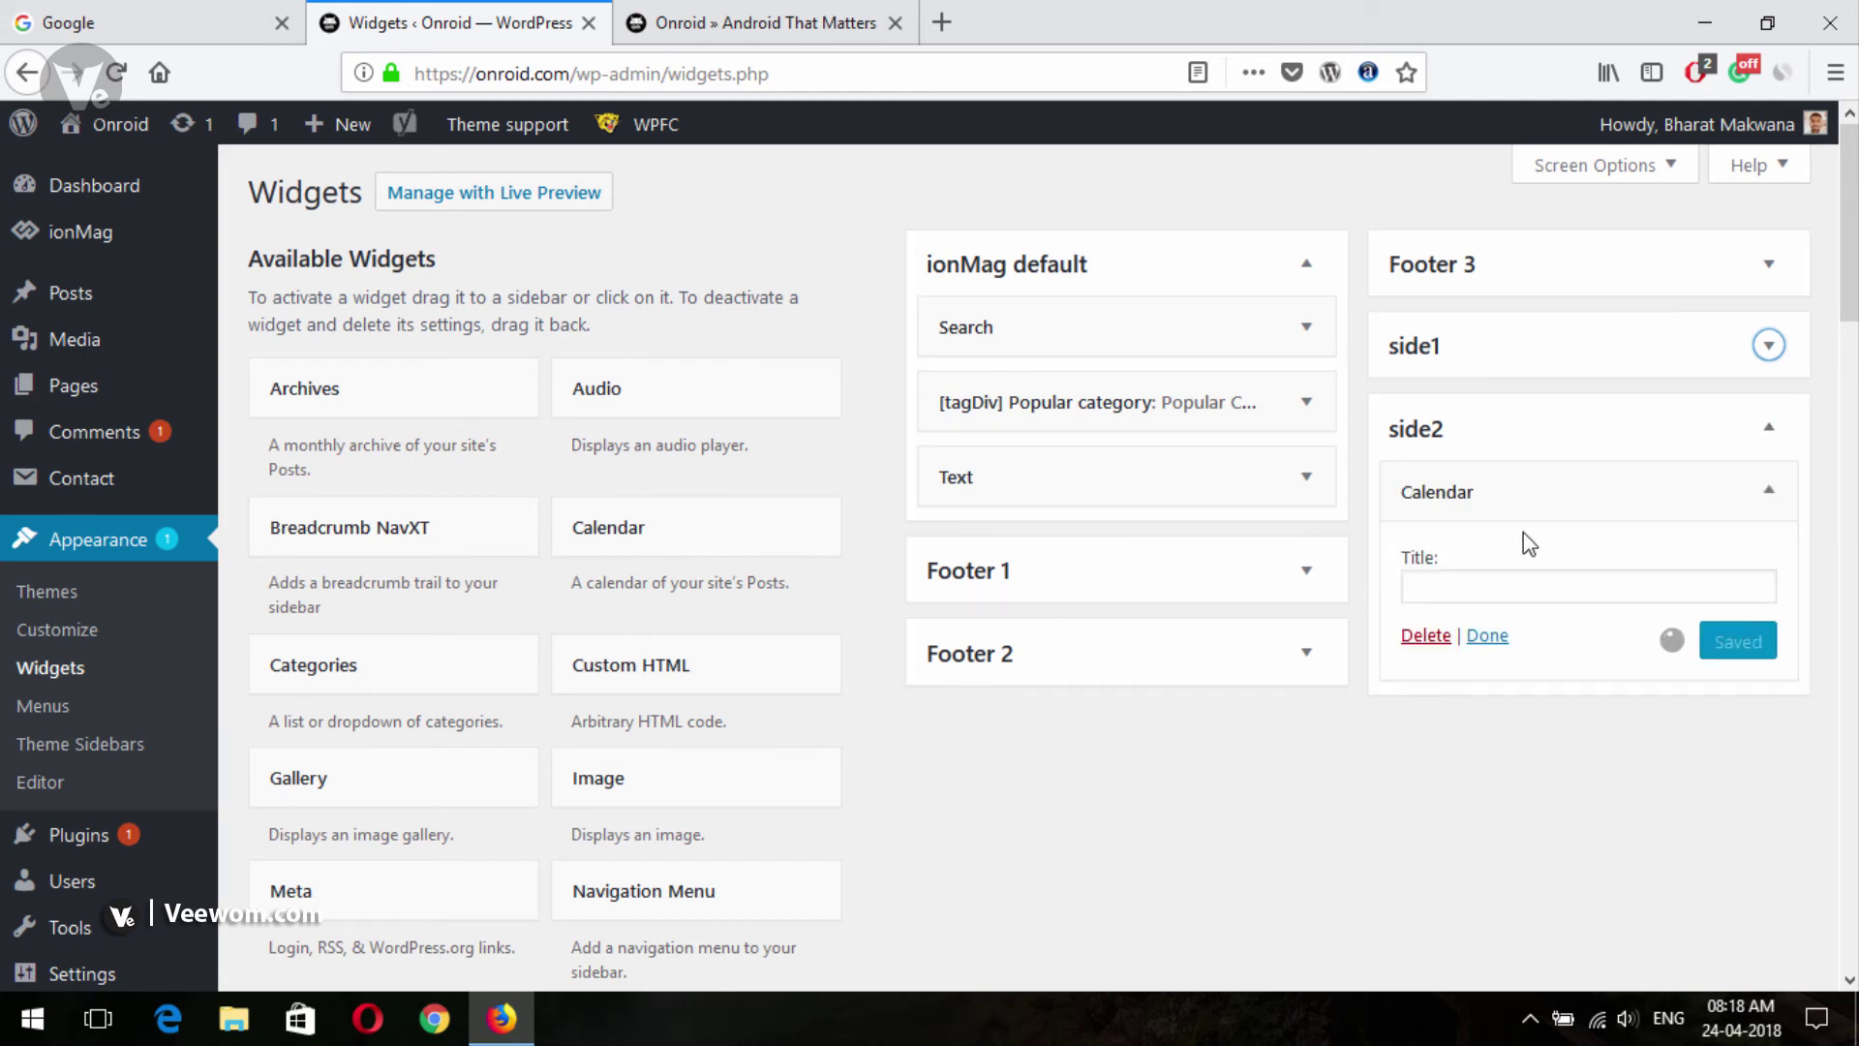
{"action": "left_click", "coordinate": [1766, 491]}
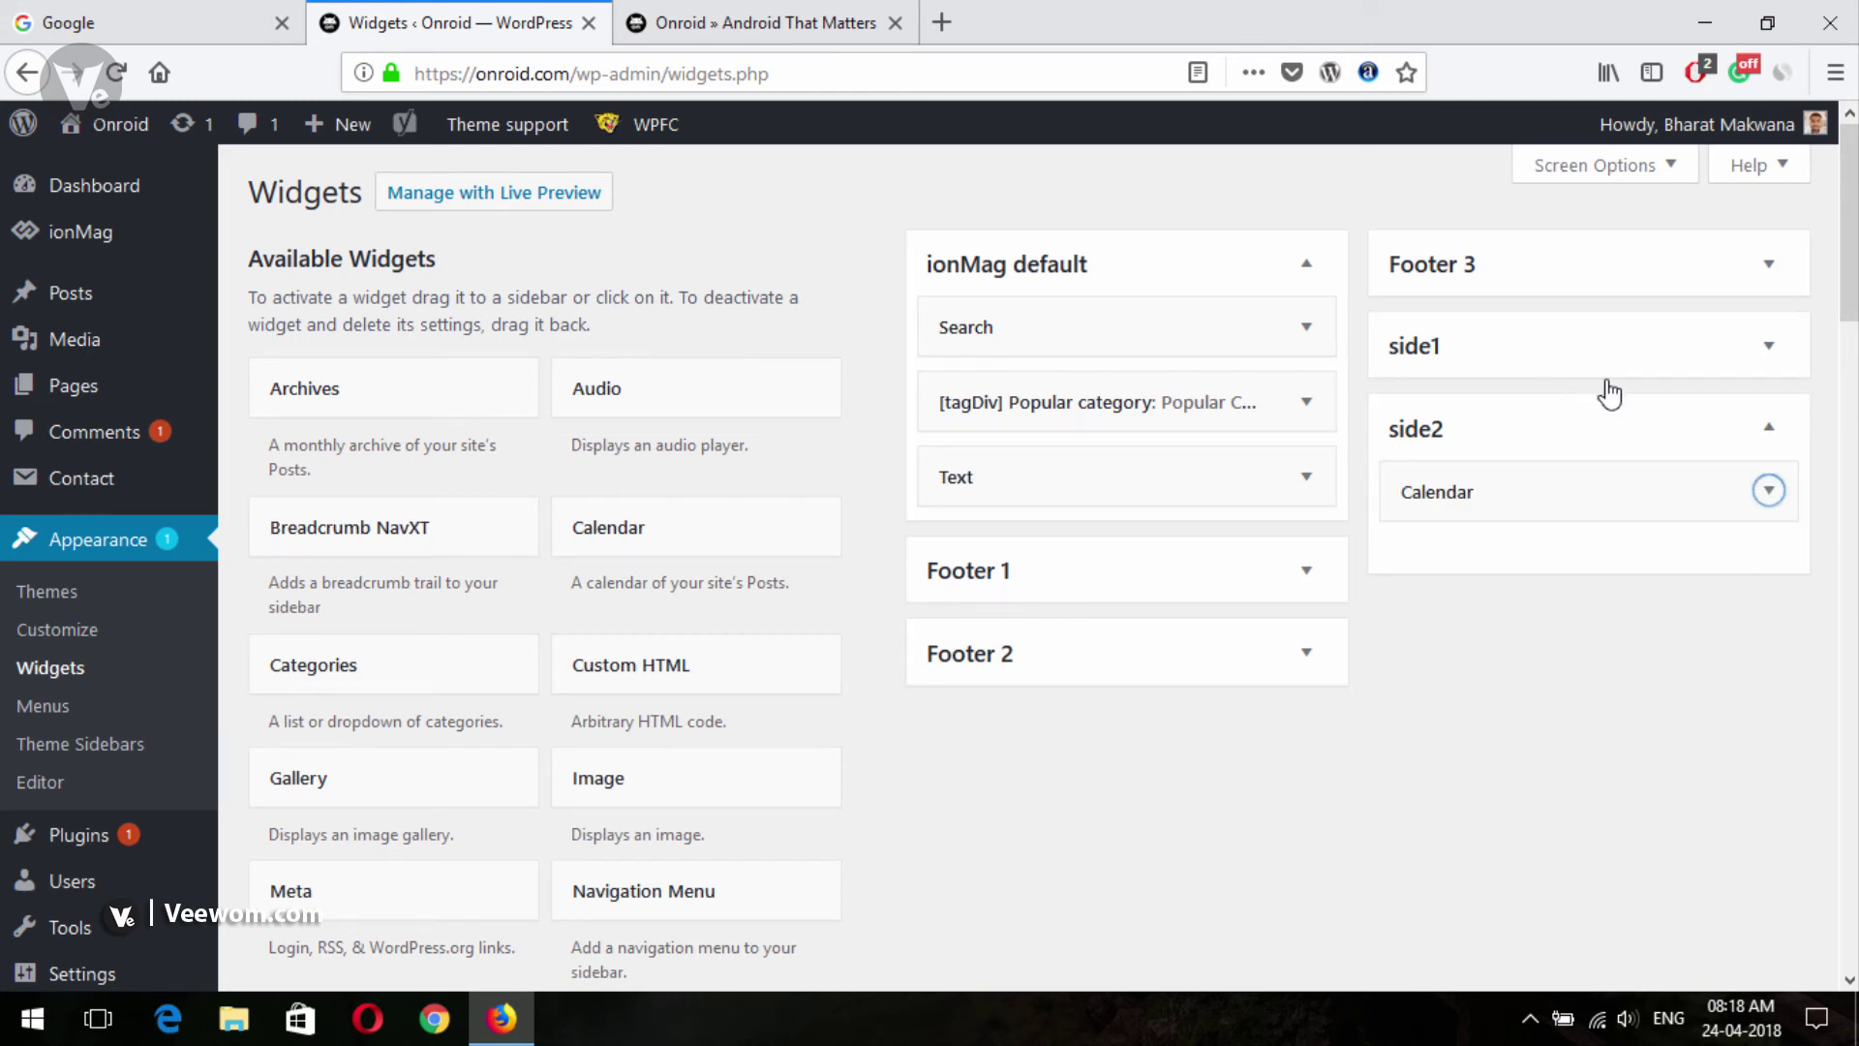
{"action": "left_click", "coordinate": [1768, 426]}
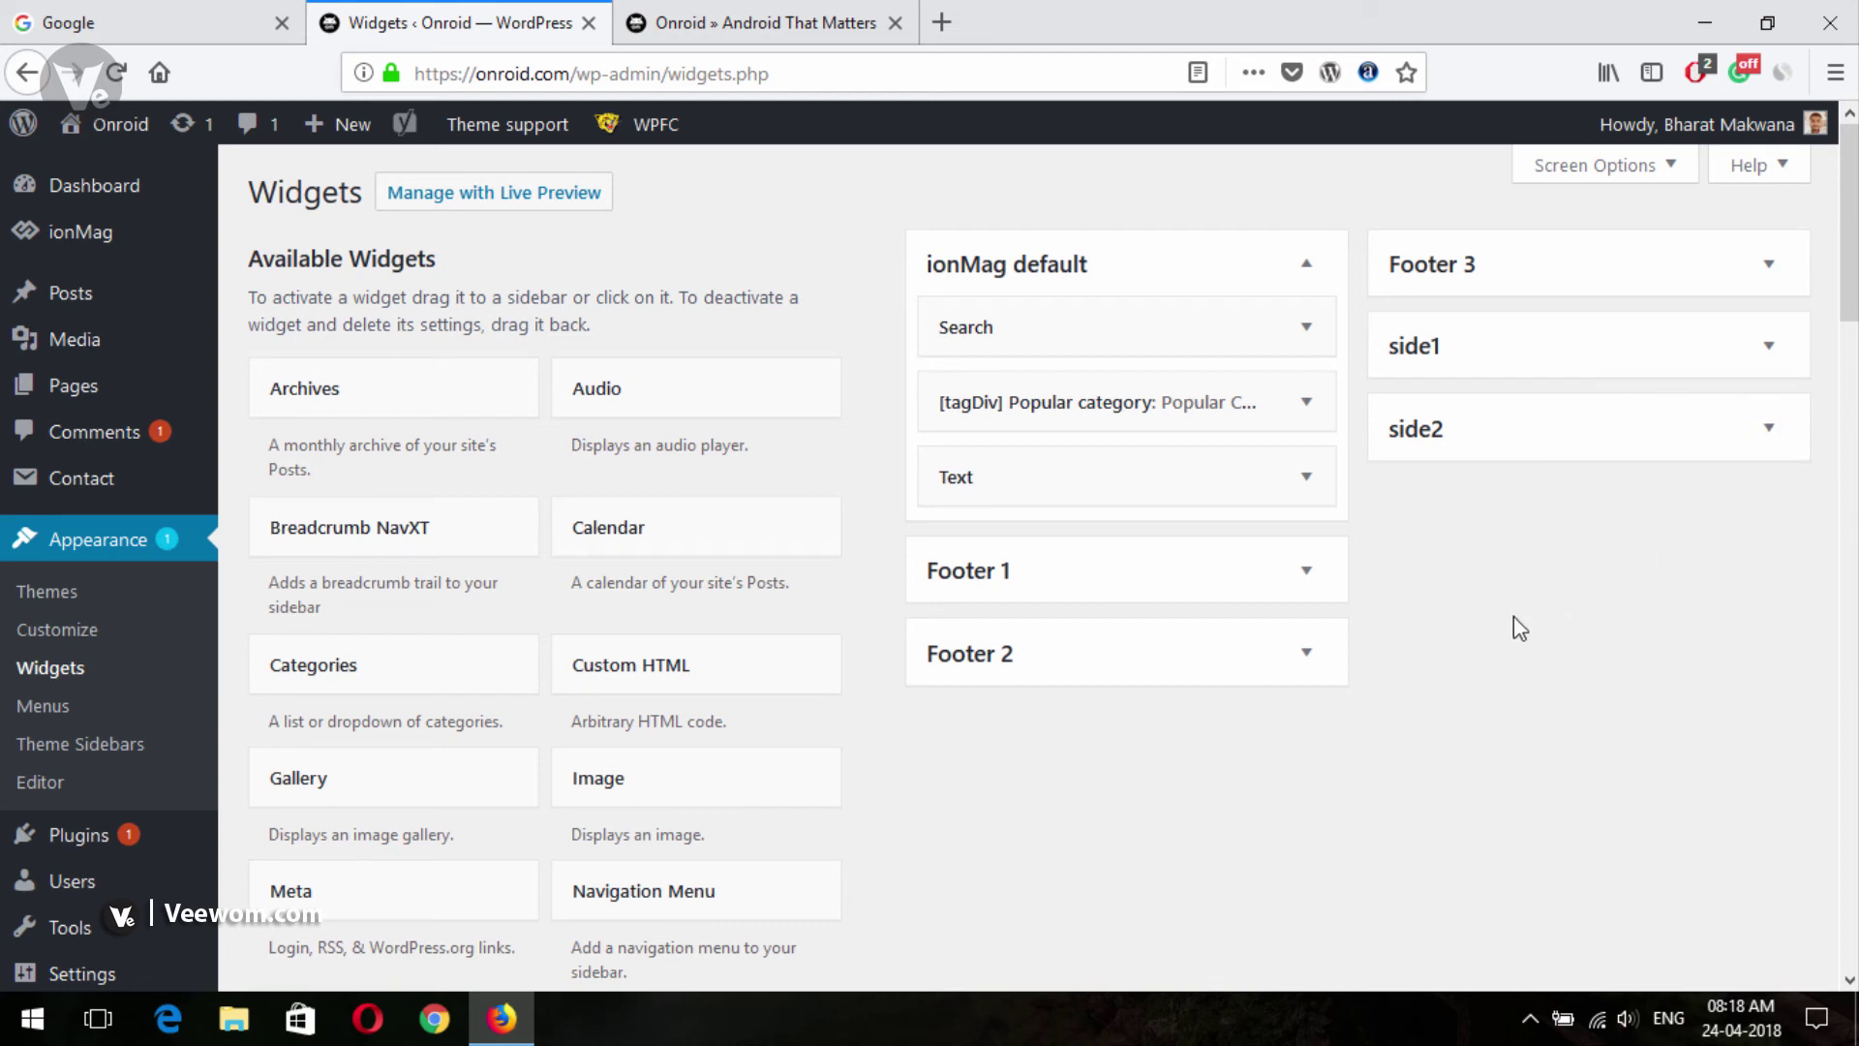
Step: Go to the Dashboard, close the old site tab and open the Onroid home page in a new tab
{"action": "left_click", "coordinate": [67, 184]}
{"action": "left_click", "coordinate": [897, 23]}
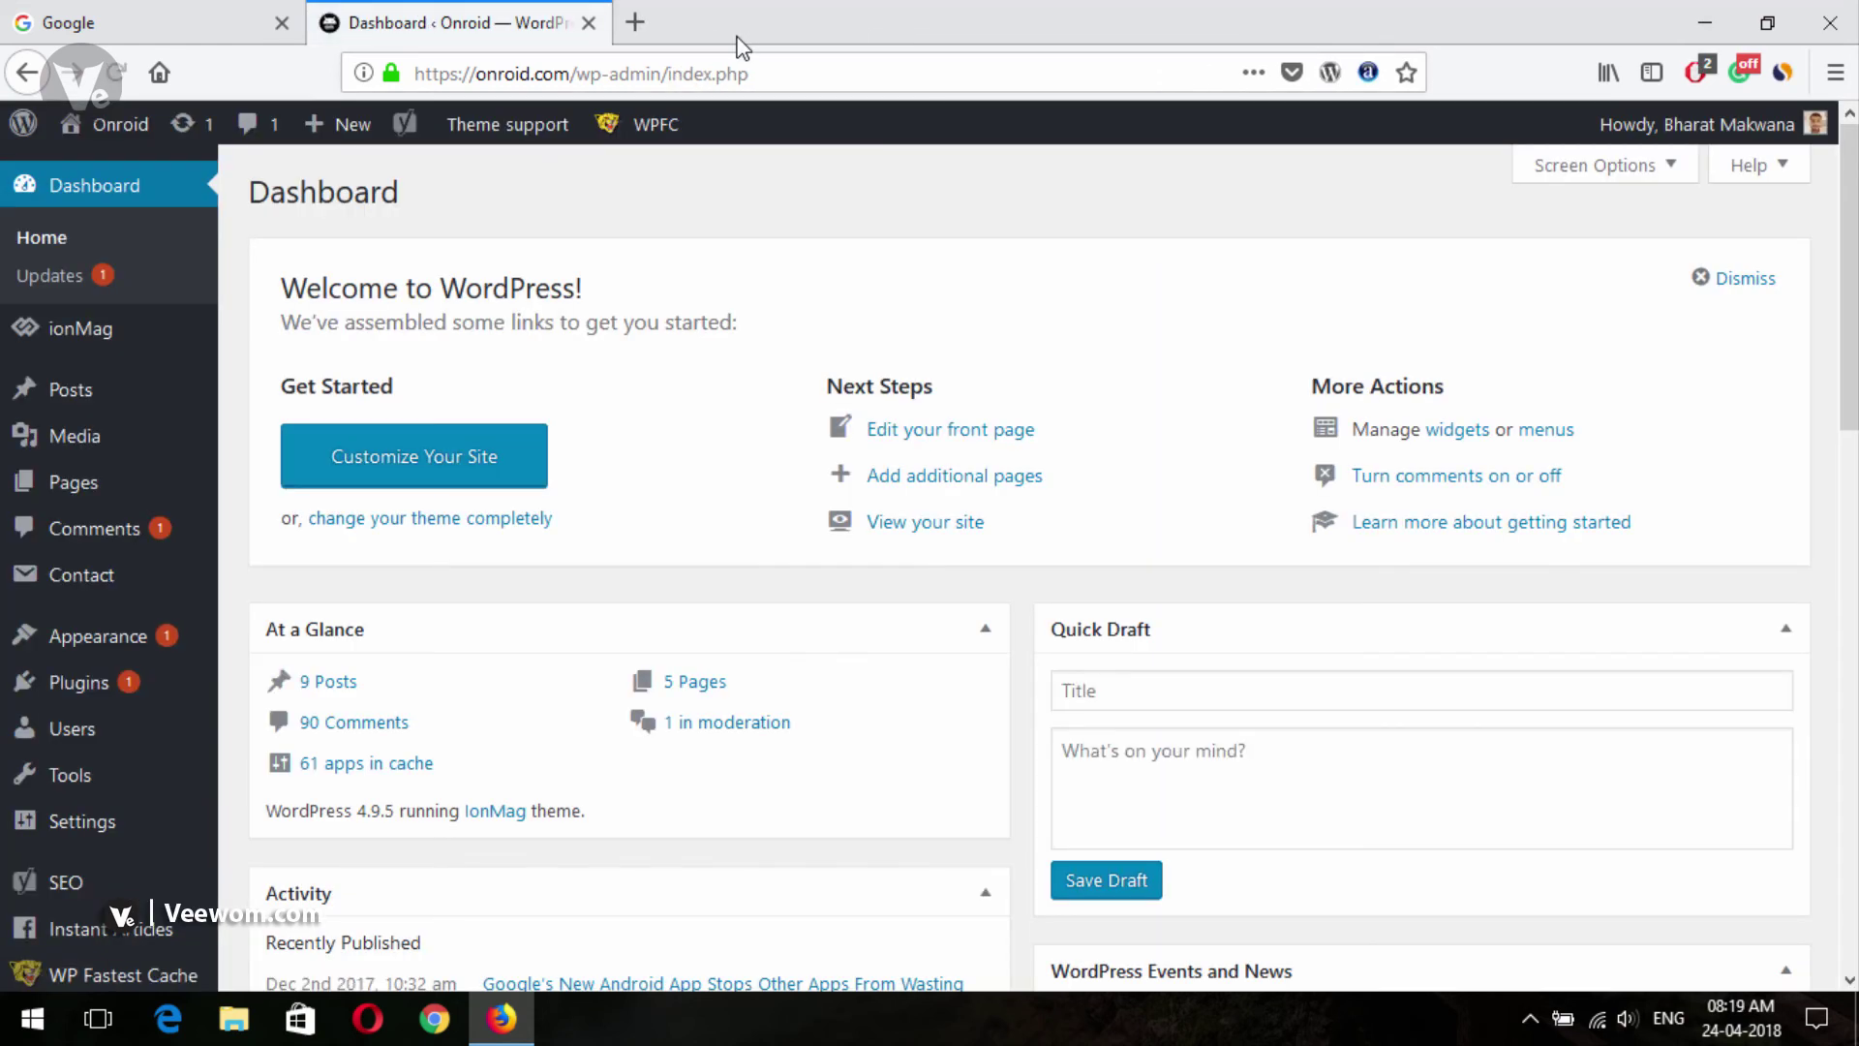
{"action": "mouse_move", "coordinate": [100, 137]}
{"action": "right_click", "coordinate": [109, 188]}
{"action": "left_click", "coordinate": [145, 192]}
{"action": "left_click", "coordinate": [718, 11]}
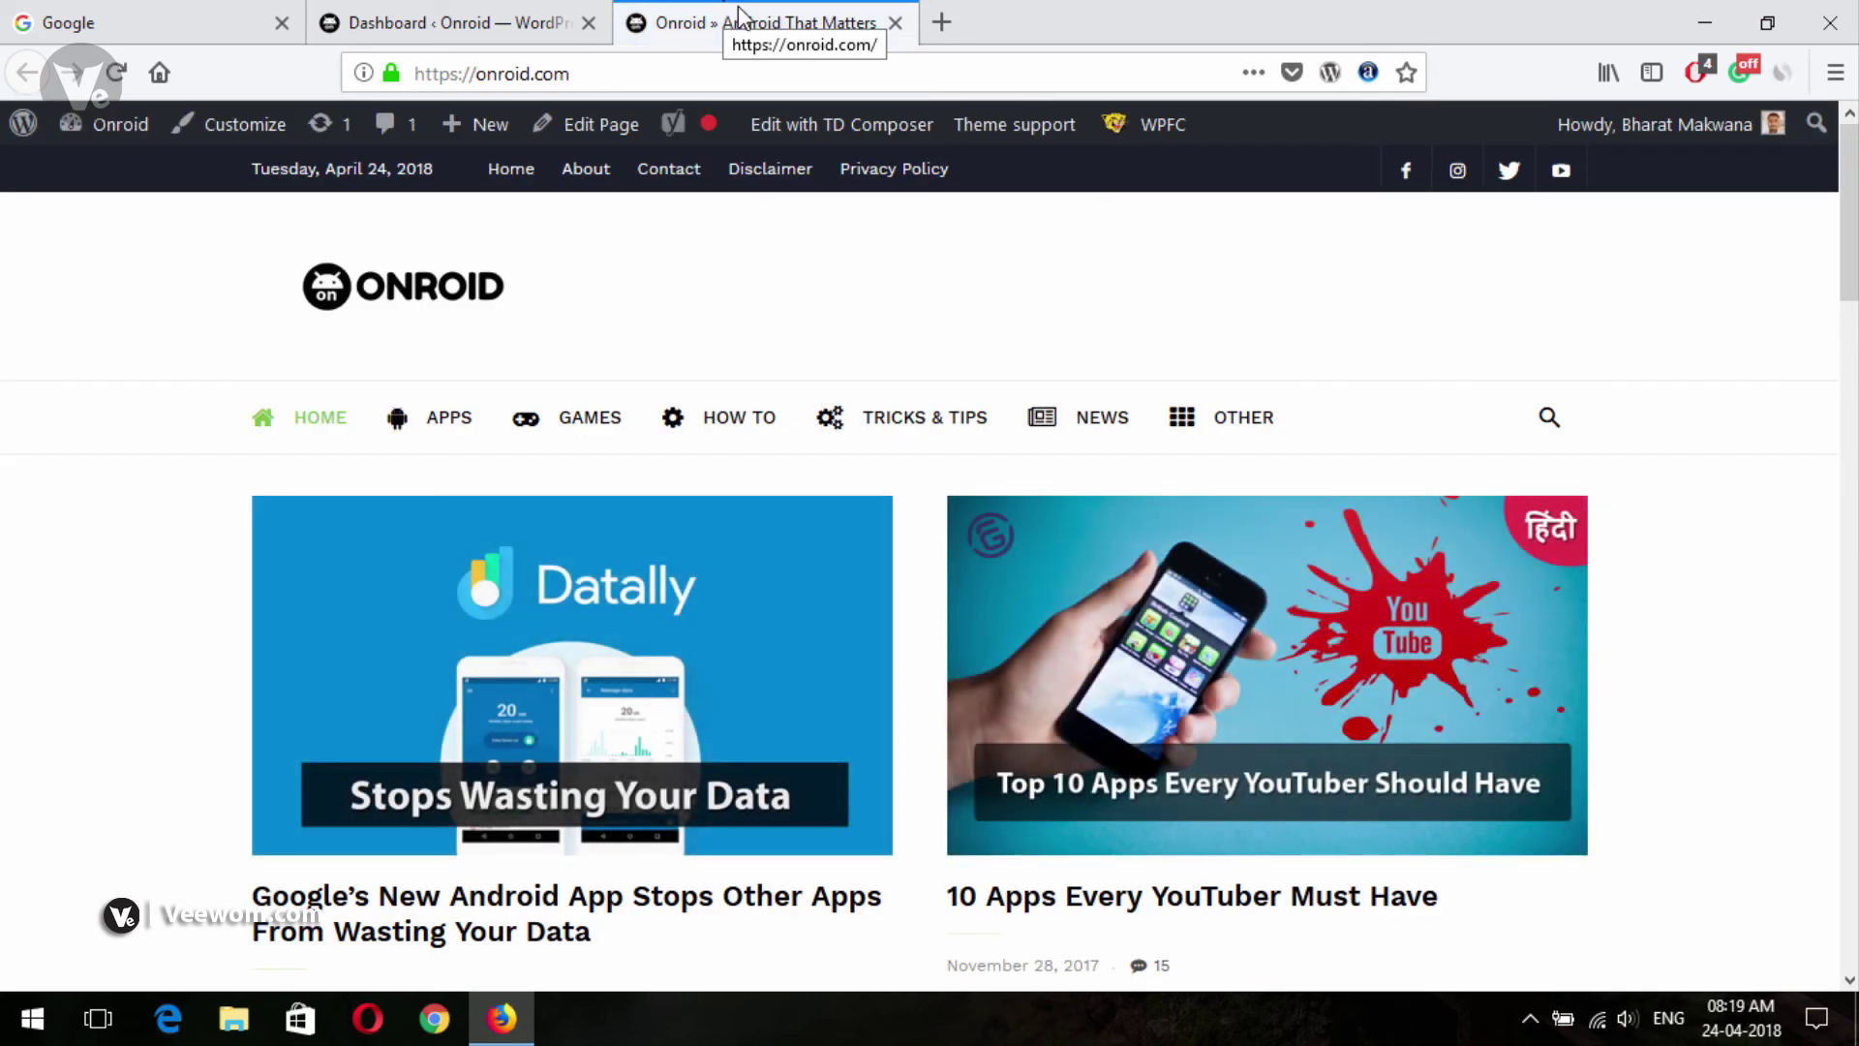
Step: Check the sidebar on the post "Google's New Android App Stops Other Apps From Wasting Your Data" and return to the home page
{"action": "scroll", "coordinate": [571, 469], "scroll_direction": "down", "scroll_amount": 2}
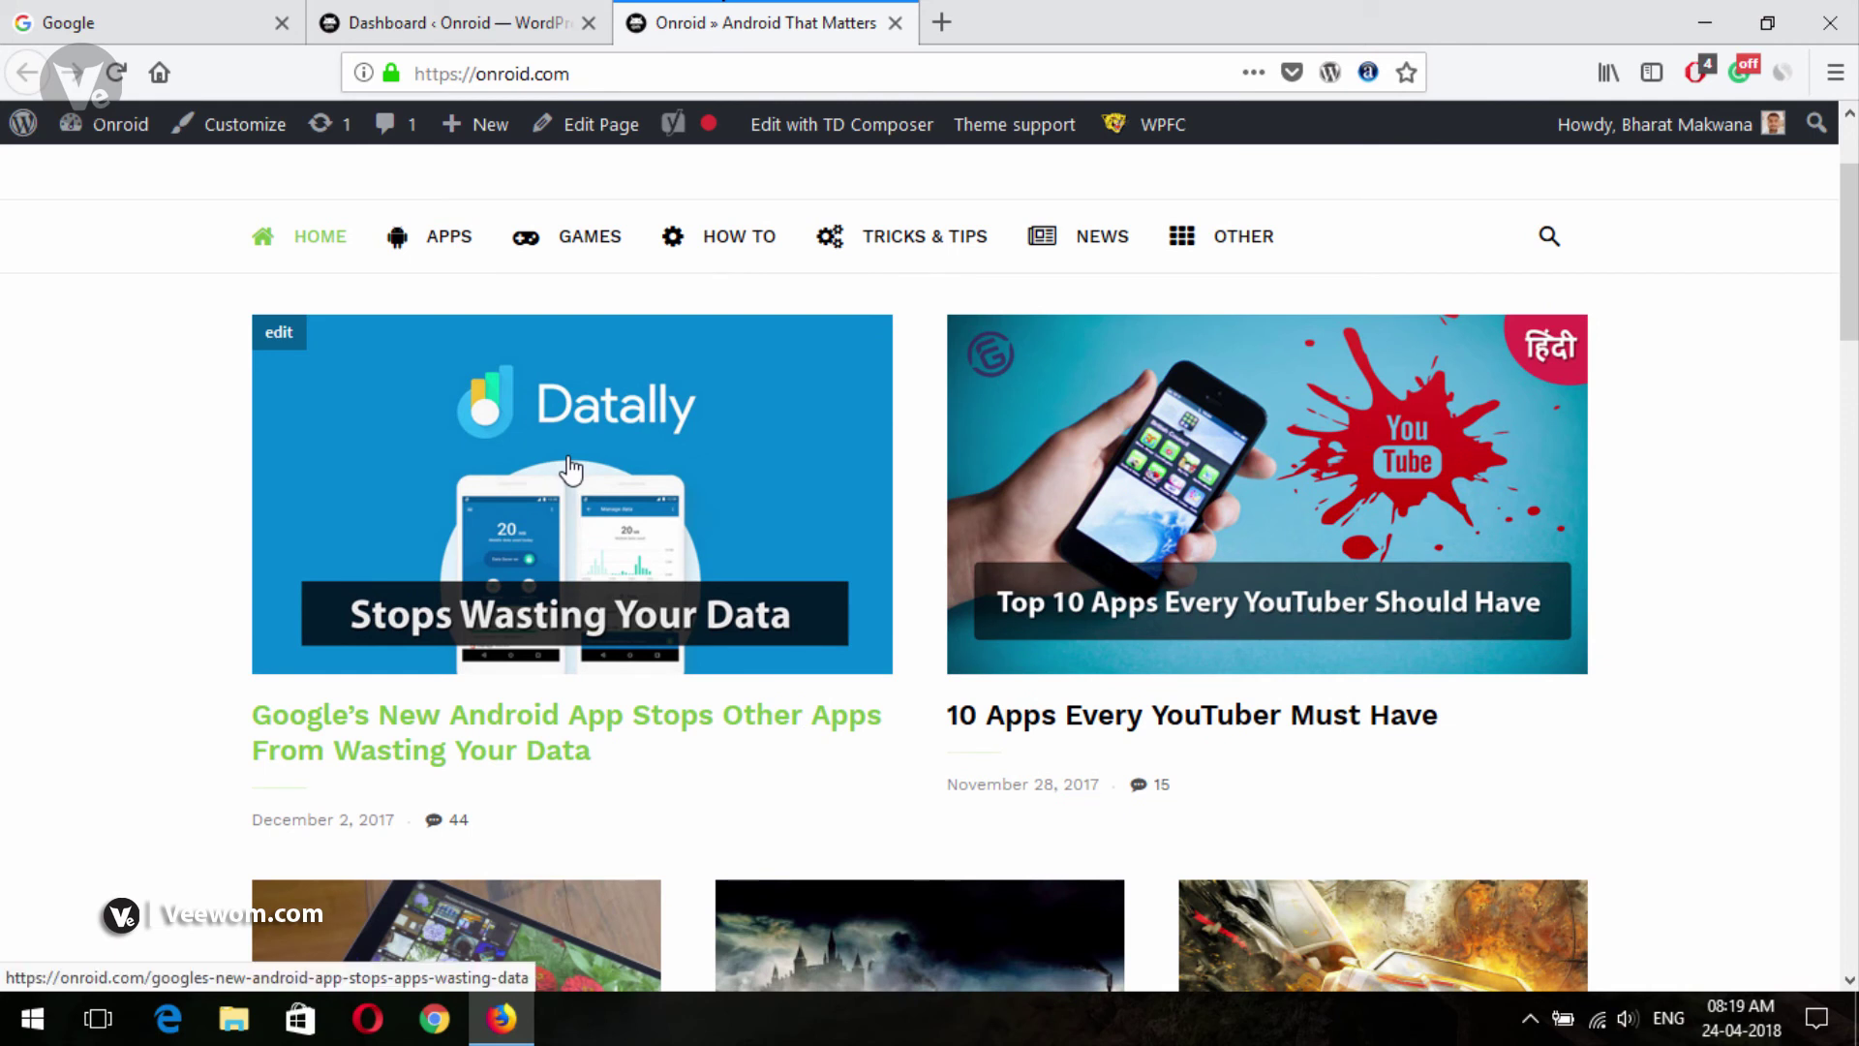
{"action": "left_click", "coordinate": [571, 469]}
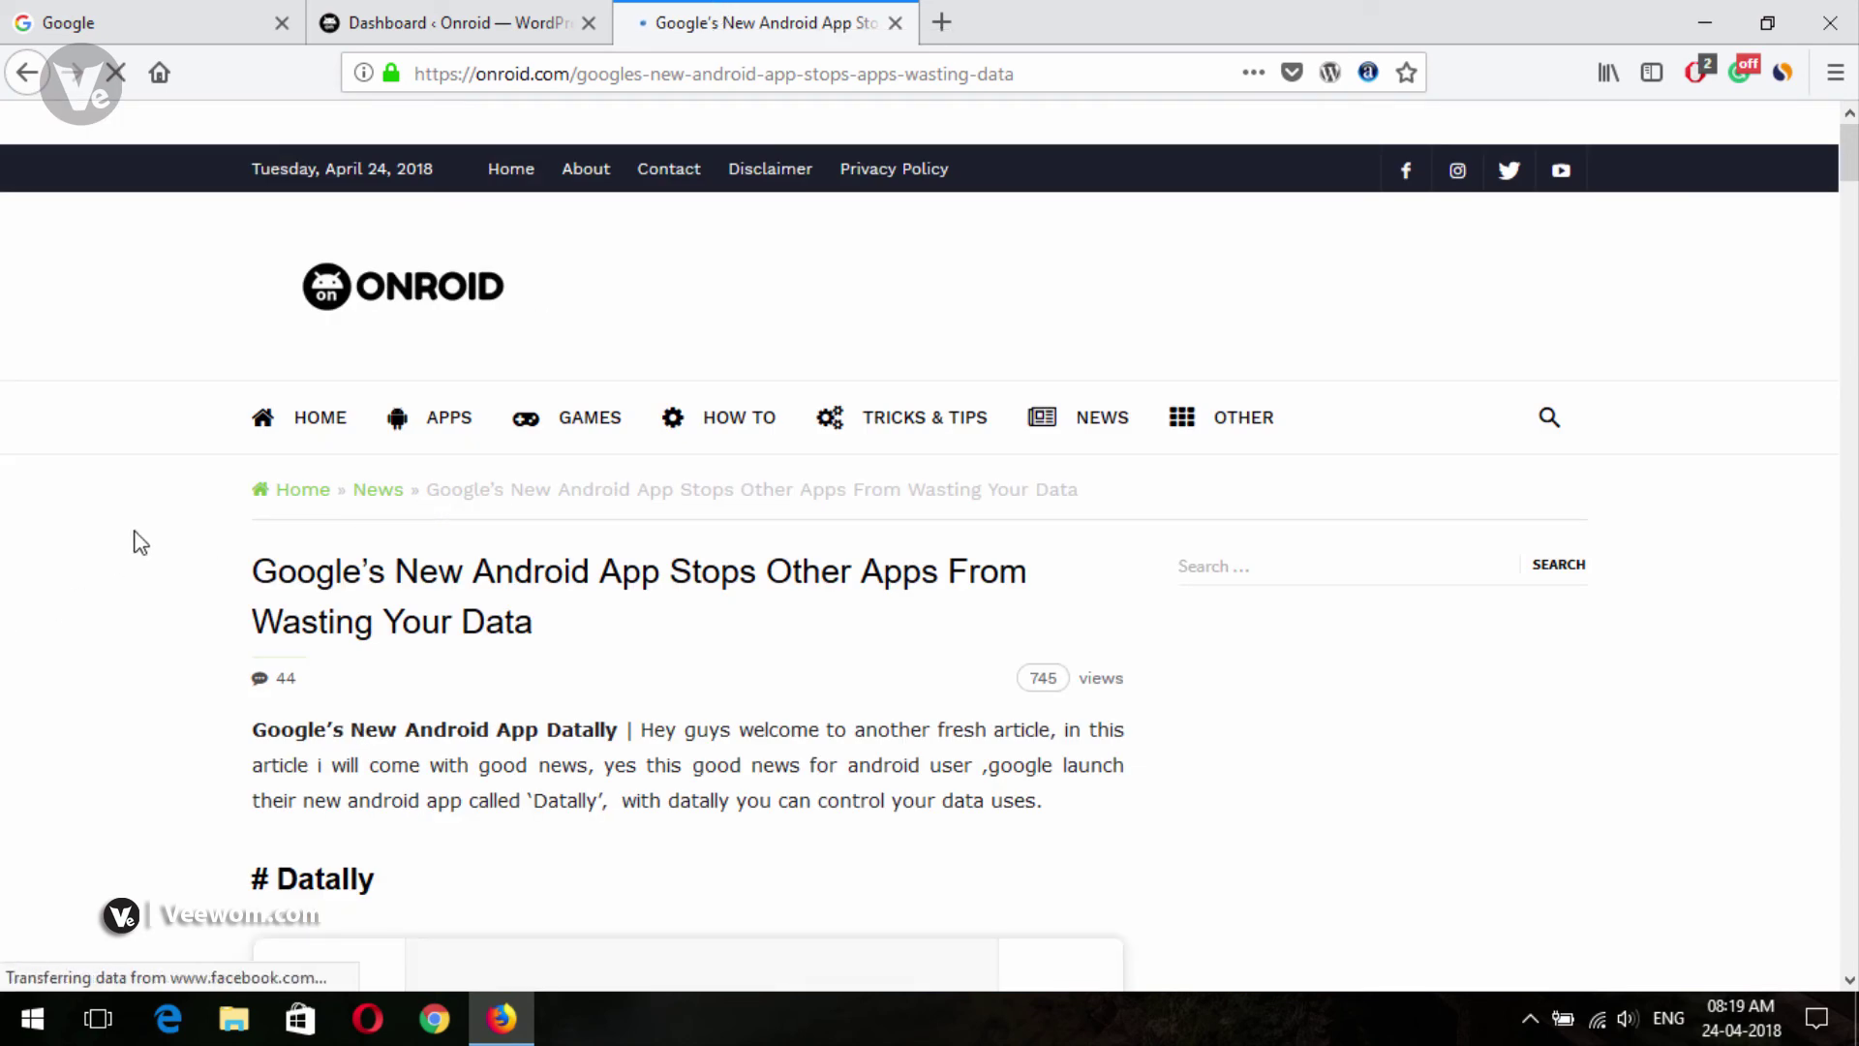
{"action": "left_click", "coordinate": [1311, 575]}
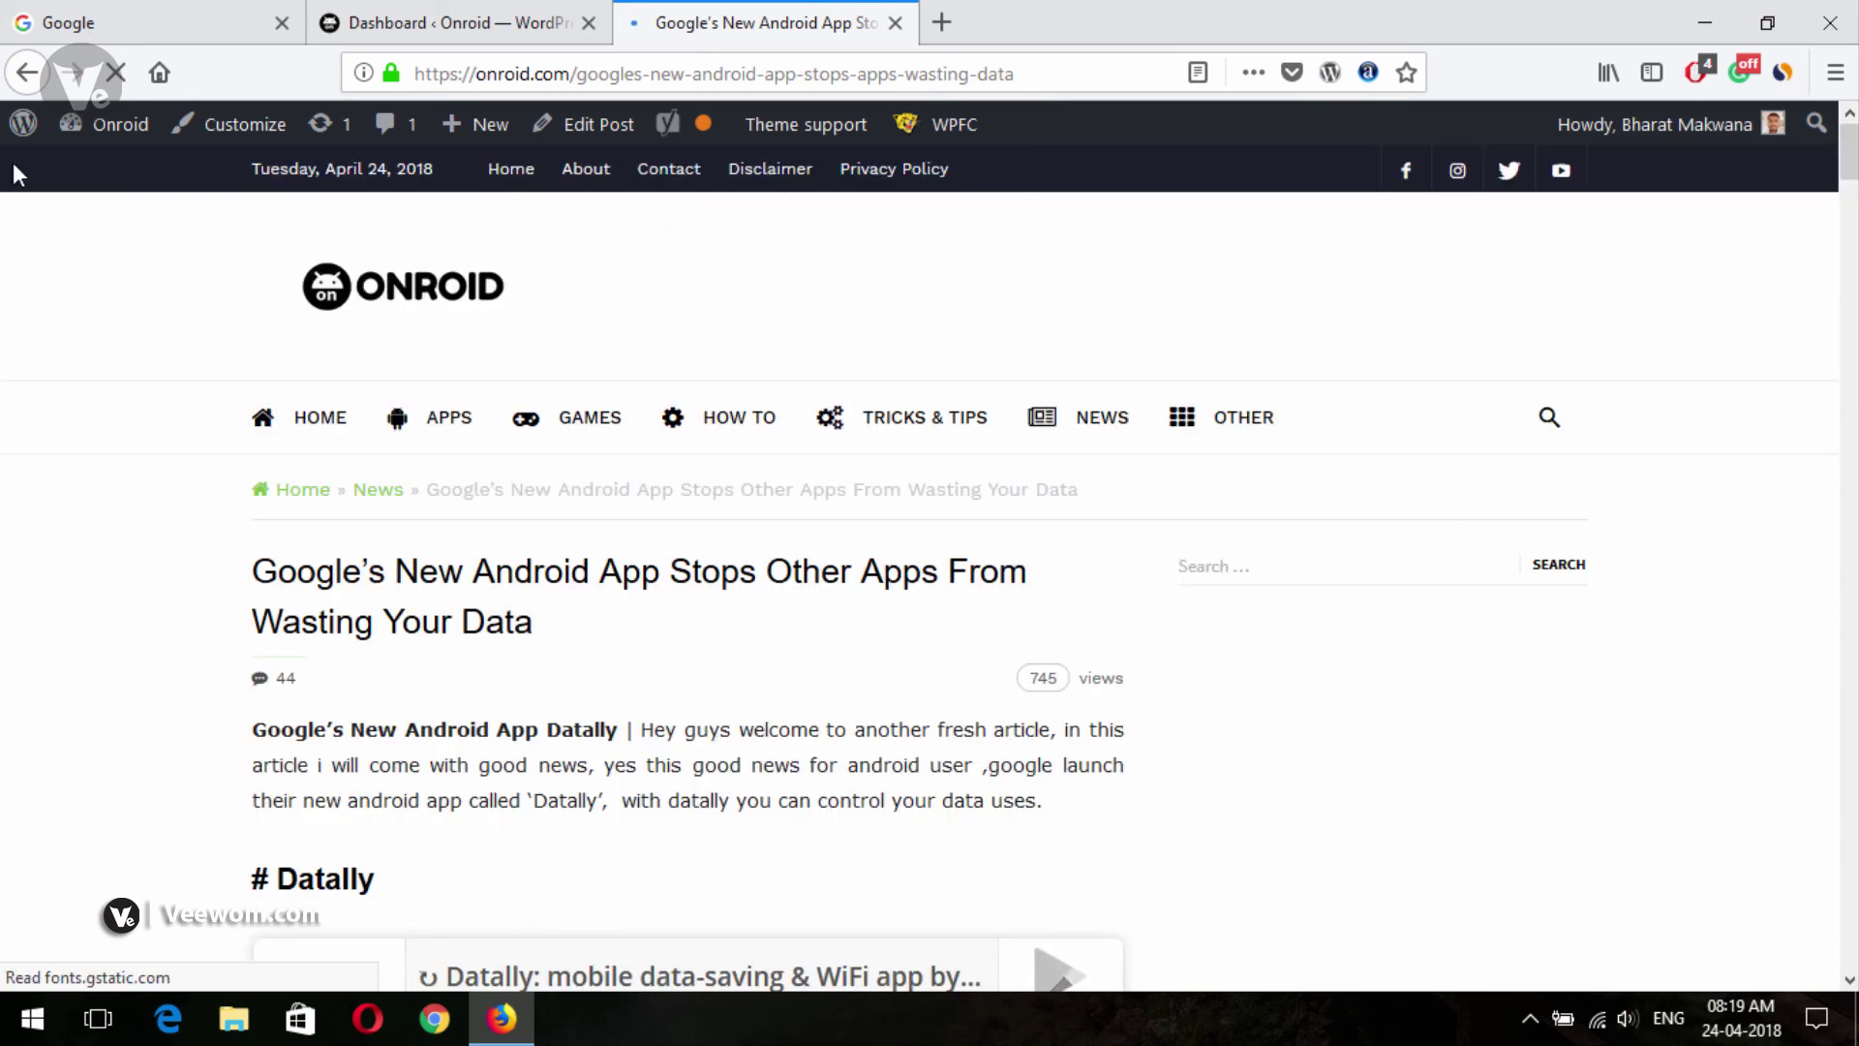
{"action": "key", "text": "alt+Left"}
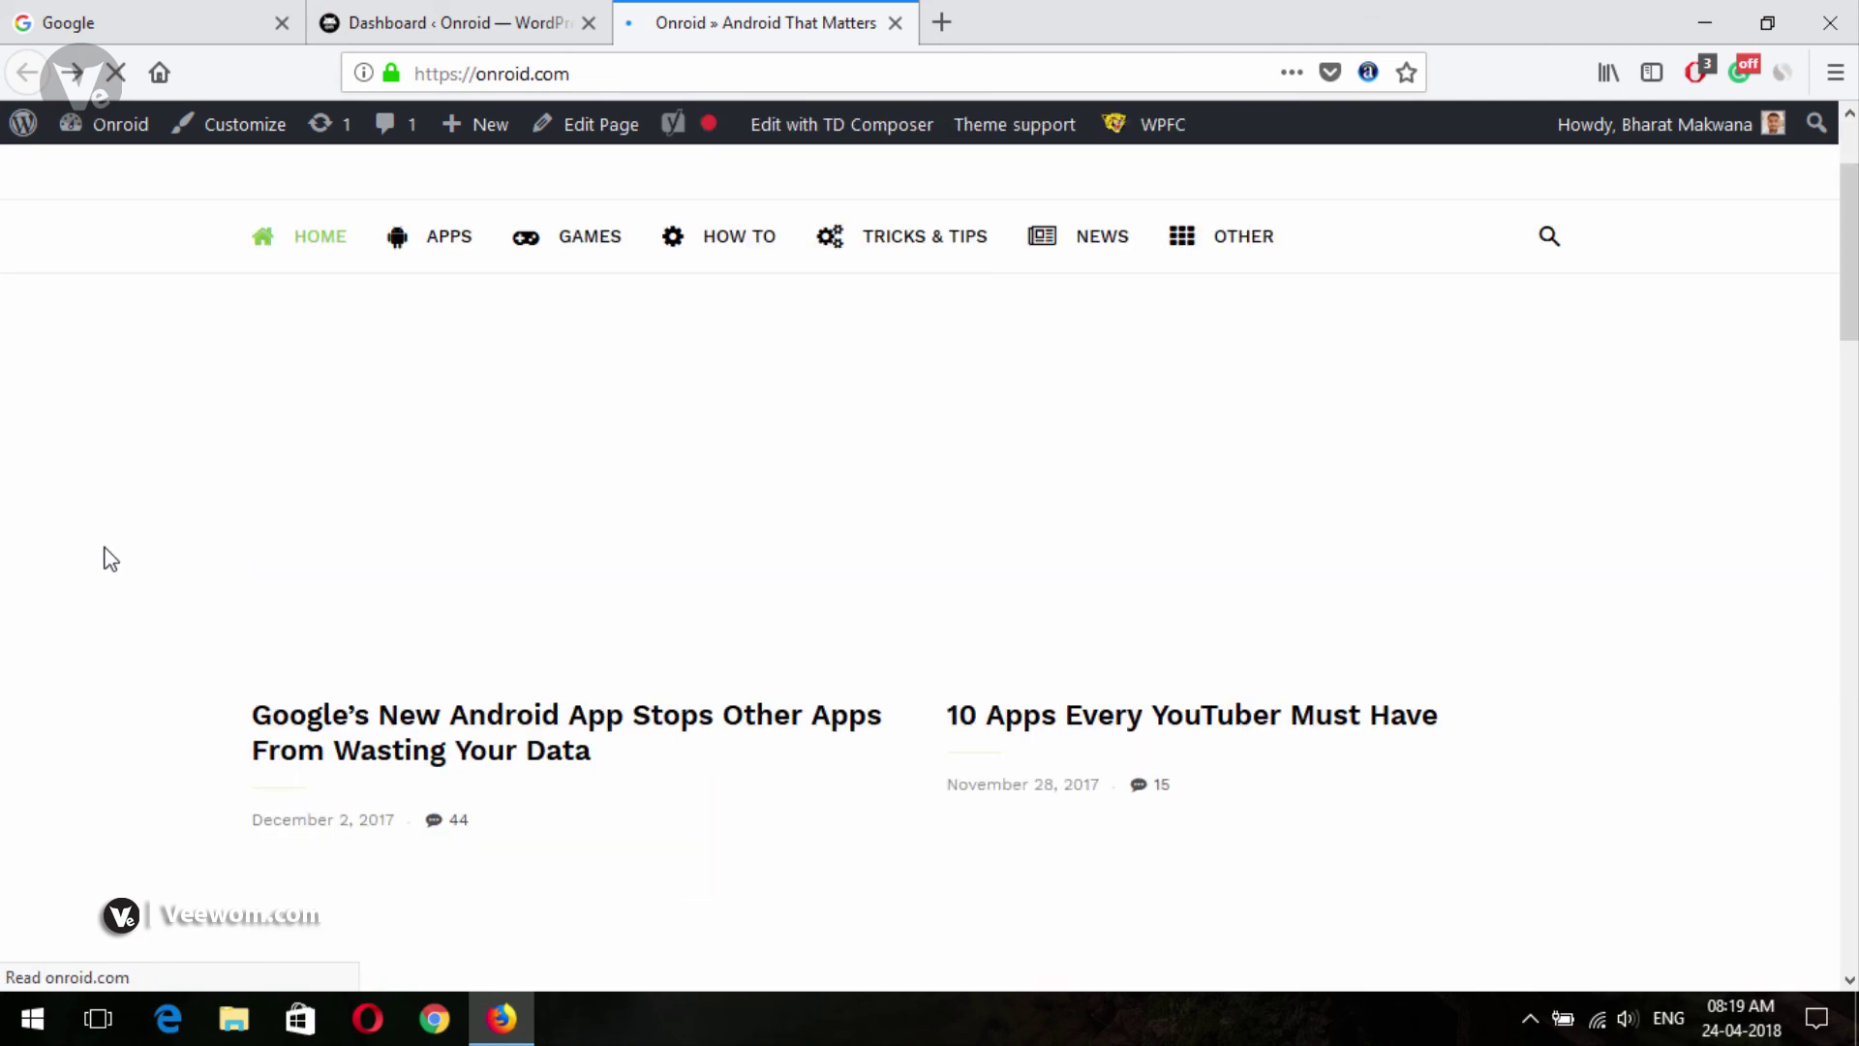
Step: Open the post "10 Apps Every YouTuber Must Have" from the home page and check its sidebar
{"action": "left_click", "coordinate": [1242, 733]}
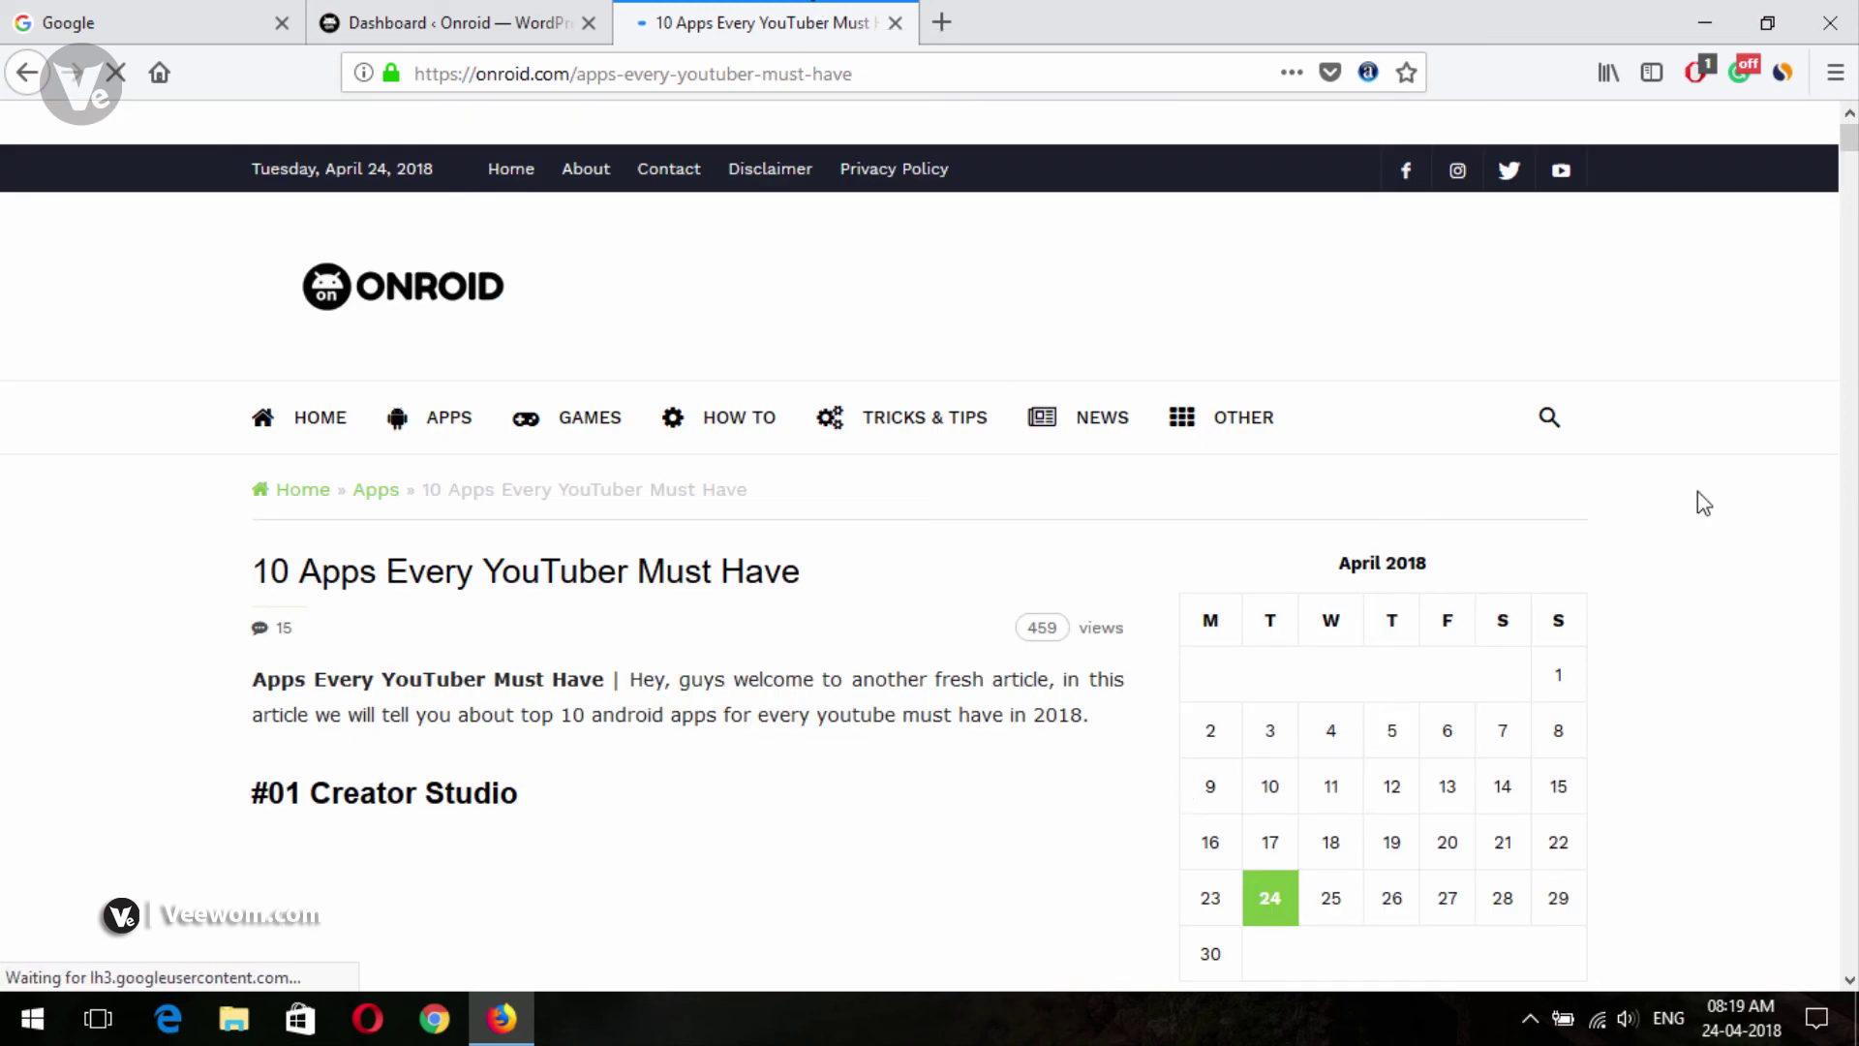
{"action": "scroll", "coordinate": [1757, 612], "scroll_direction": "down", "scroll_amount": 2}
{"action": "scroll", "coordinate": [1082, 494], "scroll_direction": "up", "scroll_amount": 1}
{"action": "scroll", "coordinate": [1083, 494], "scroll_direction": "up", "scroll_amount": 1}
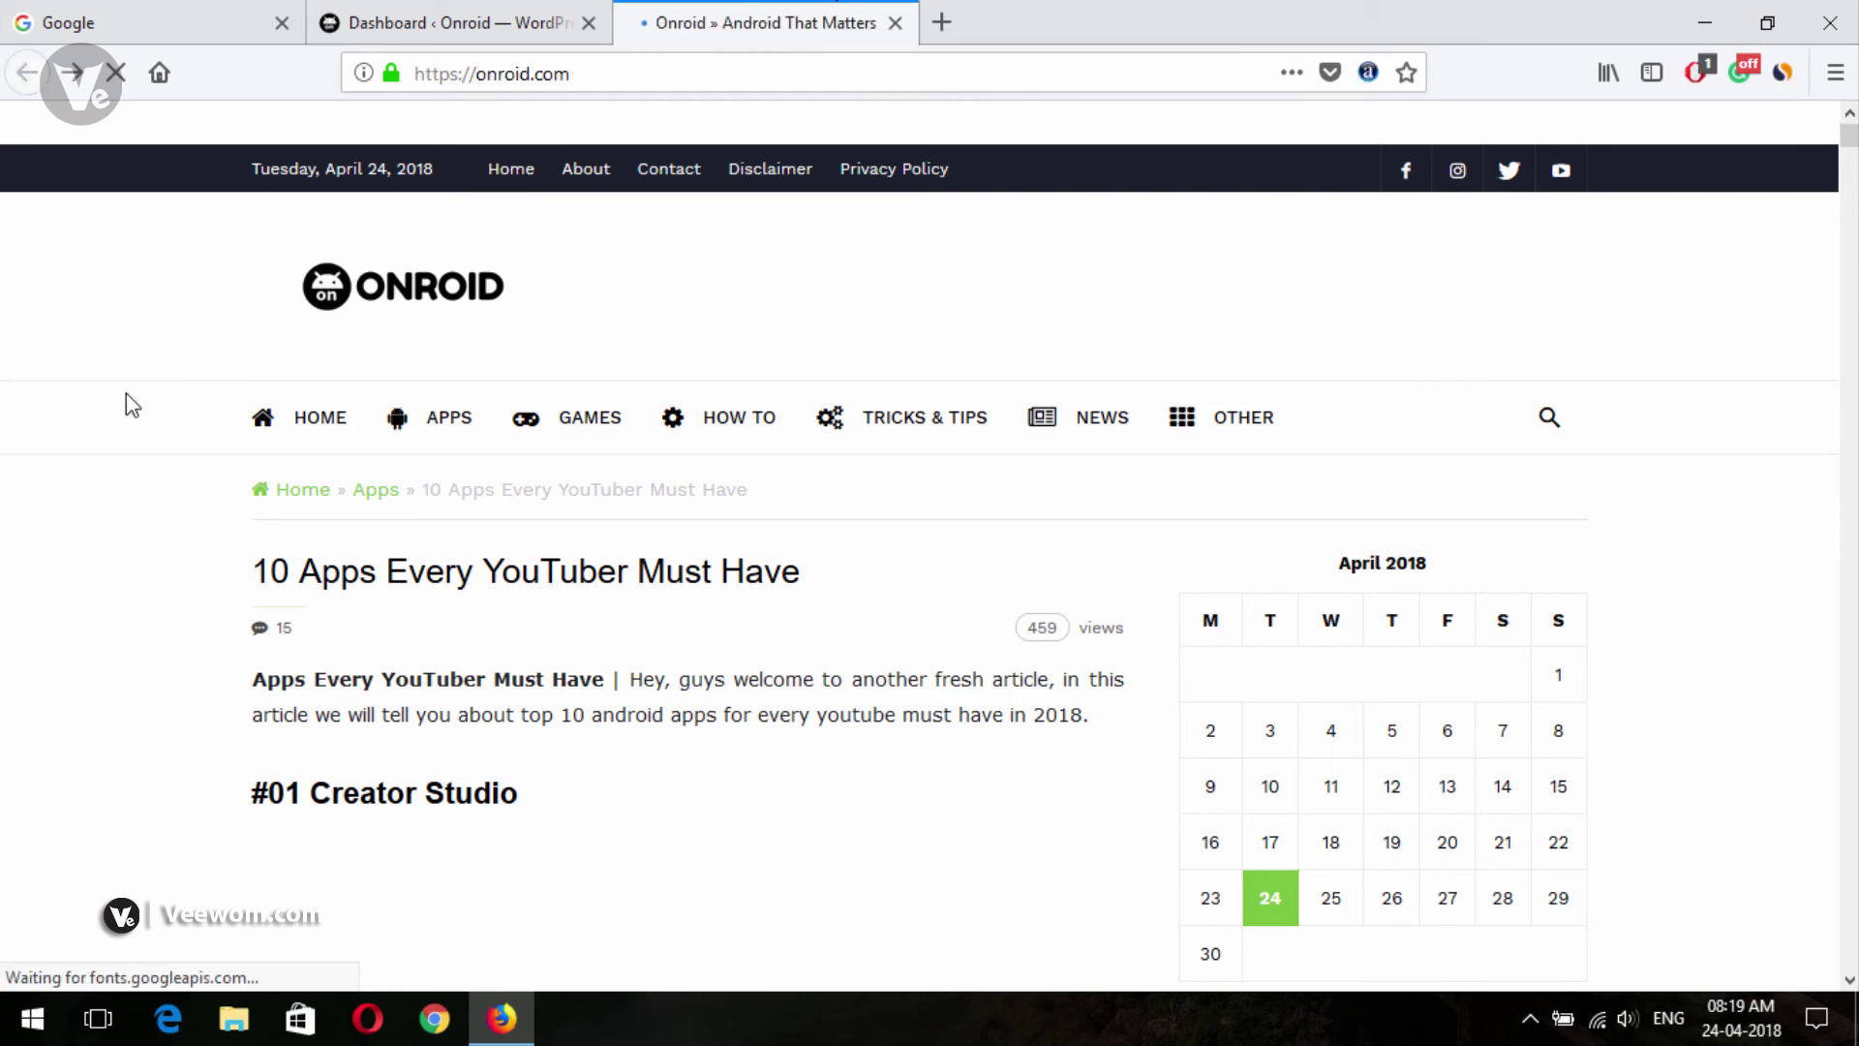
Step: Check the default sidebar on the post "Top 10 Best Photo Editing Apps For Android" and return to the home page
{"action": "scroll", "coordinate": [353, 706], "scroll_direction": "down", "scroll_amount": 4}
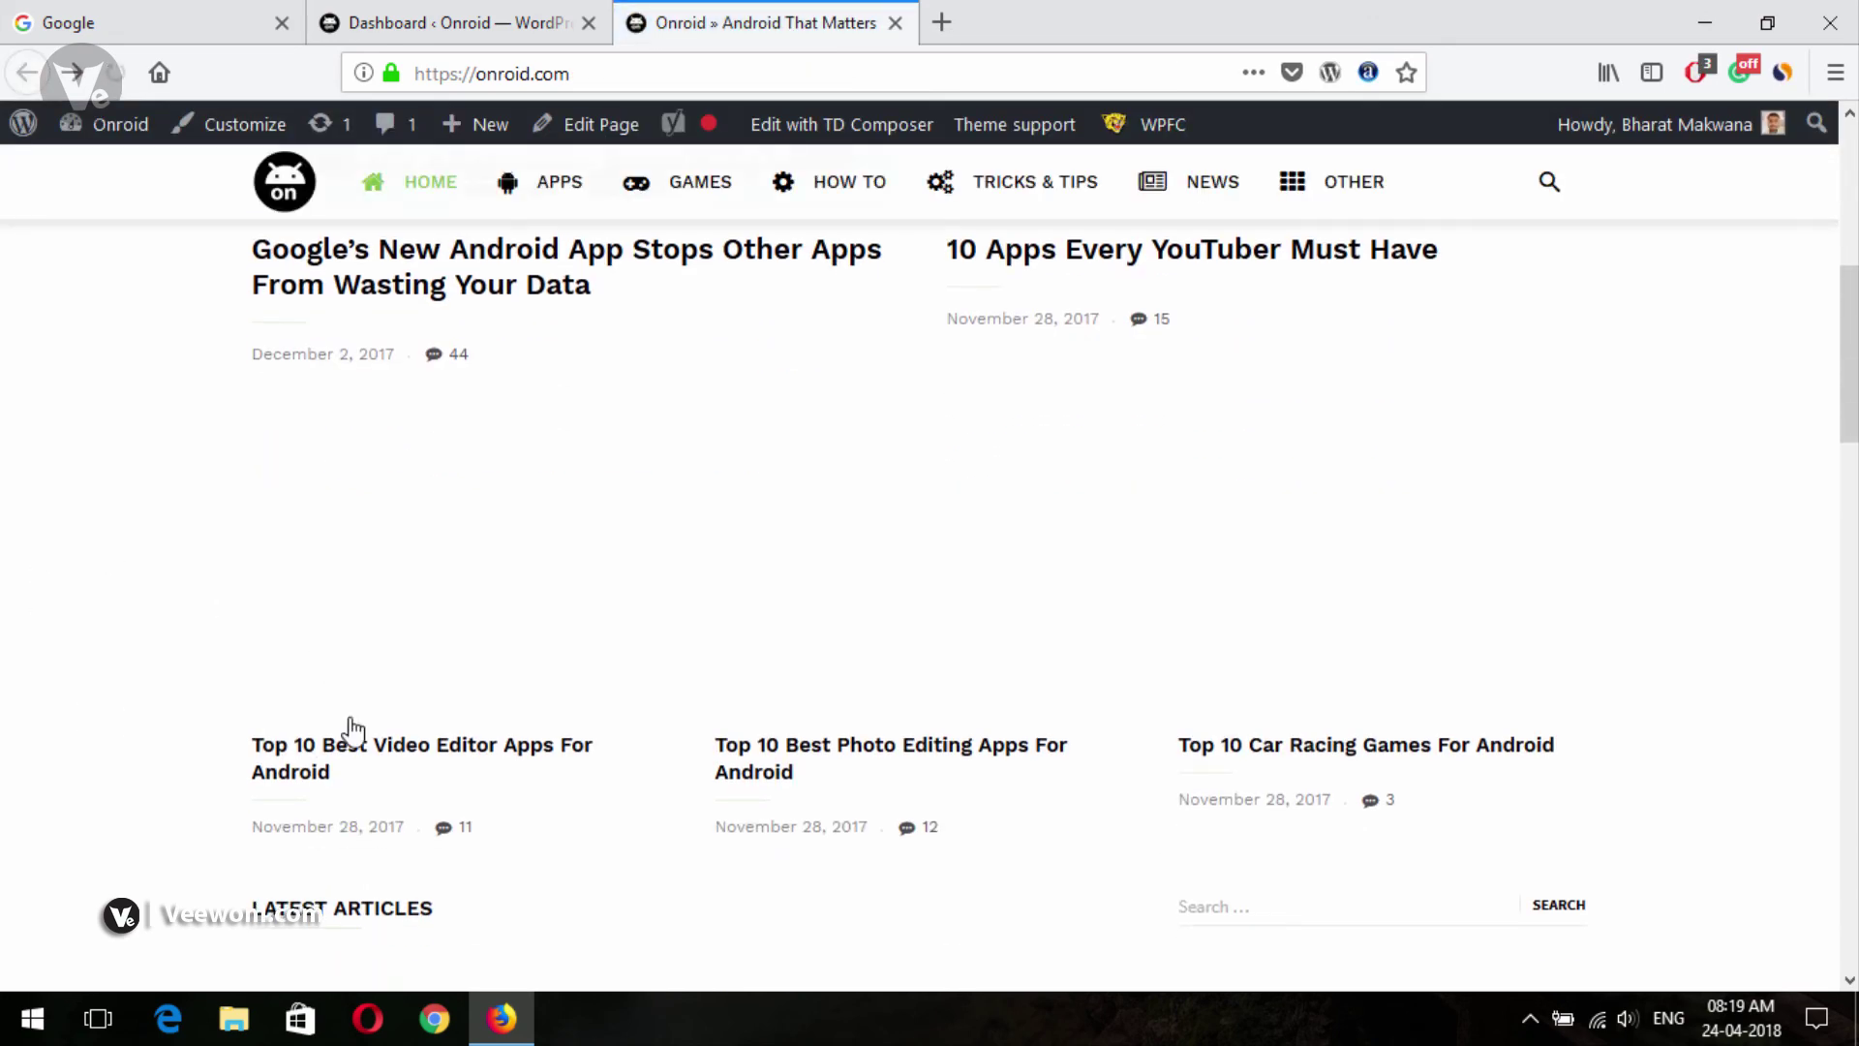
{"action": "left_click", "coordinate": [946, 626]}
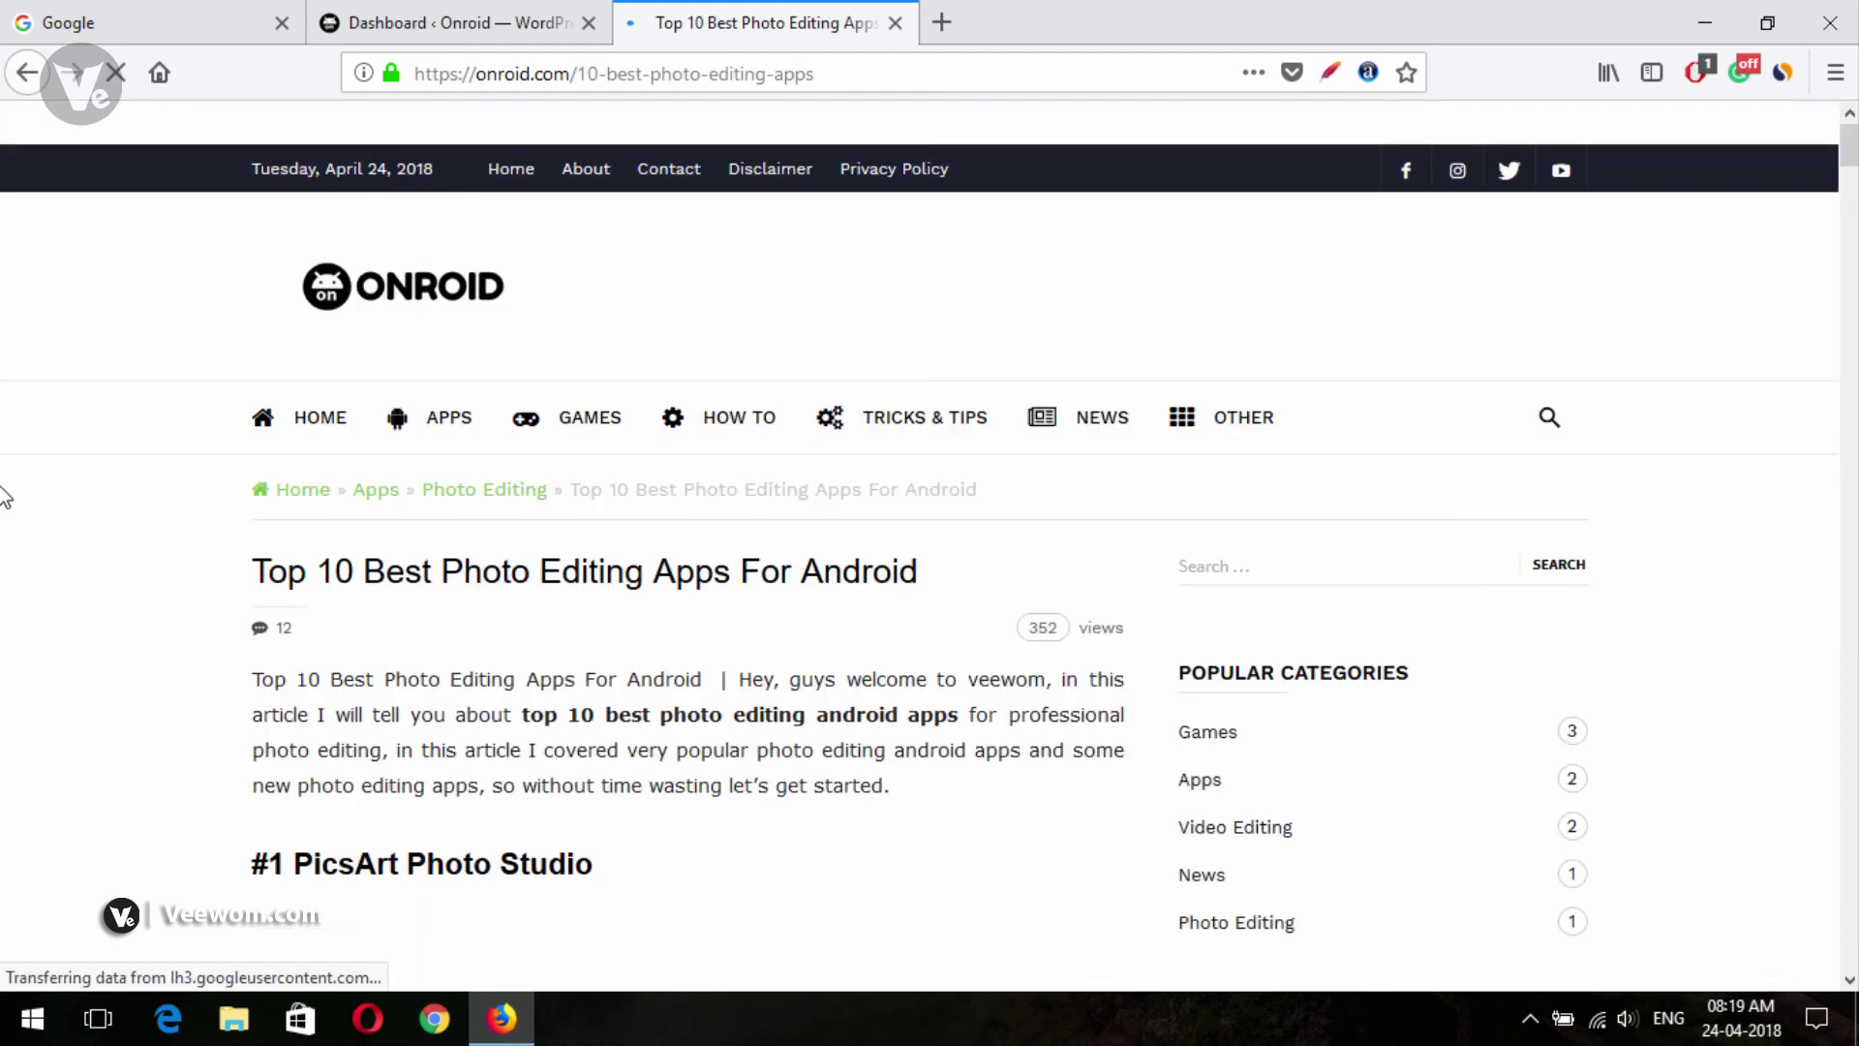
{"action": "scroll", "coordinate": [1456, 694], "scroll_direction": "down", "scroll_amount": 3}
{"action": "scroll", "coordinate": [1411, 672], "scroll_direction": "up", "scroll_amount": 3}
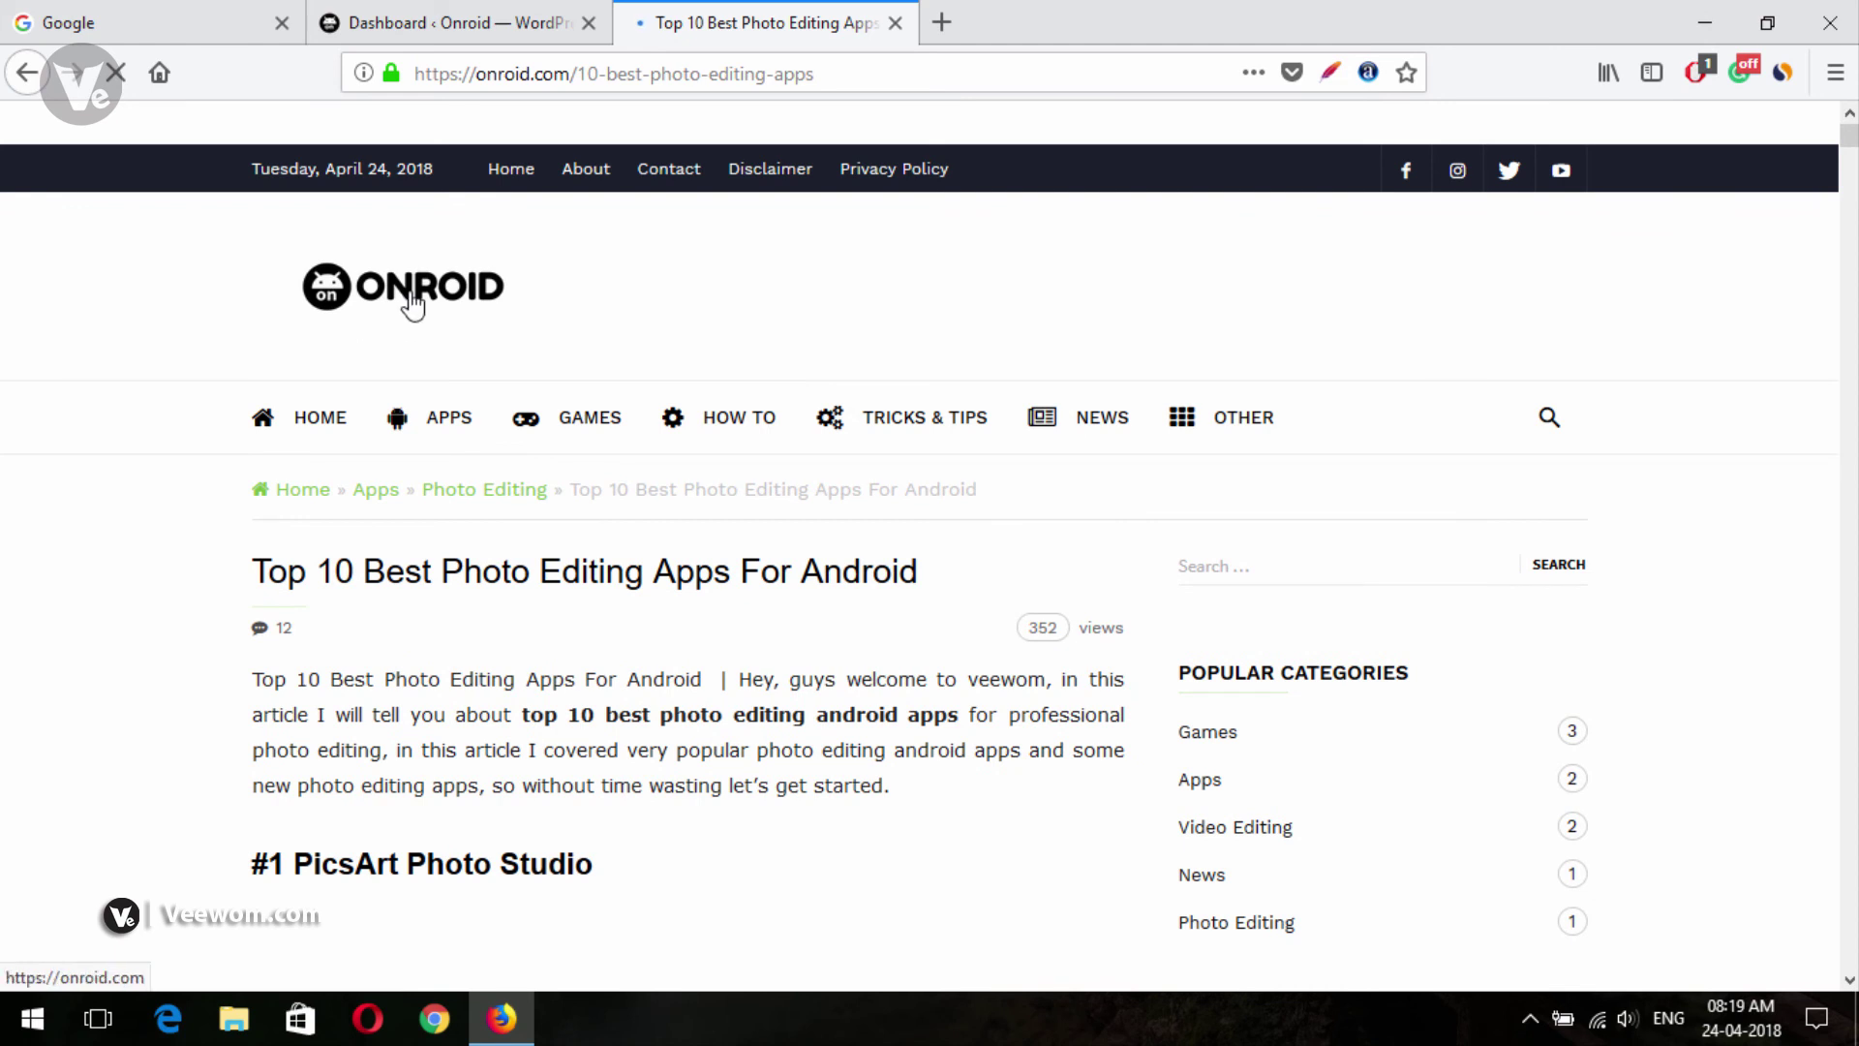
{"action": "left_click", "coordinate": [413, 305]}
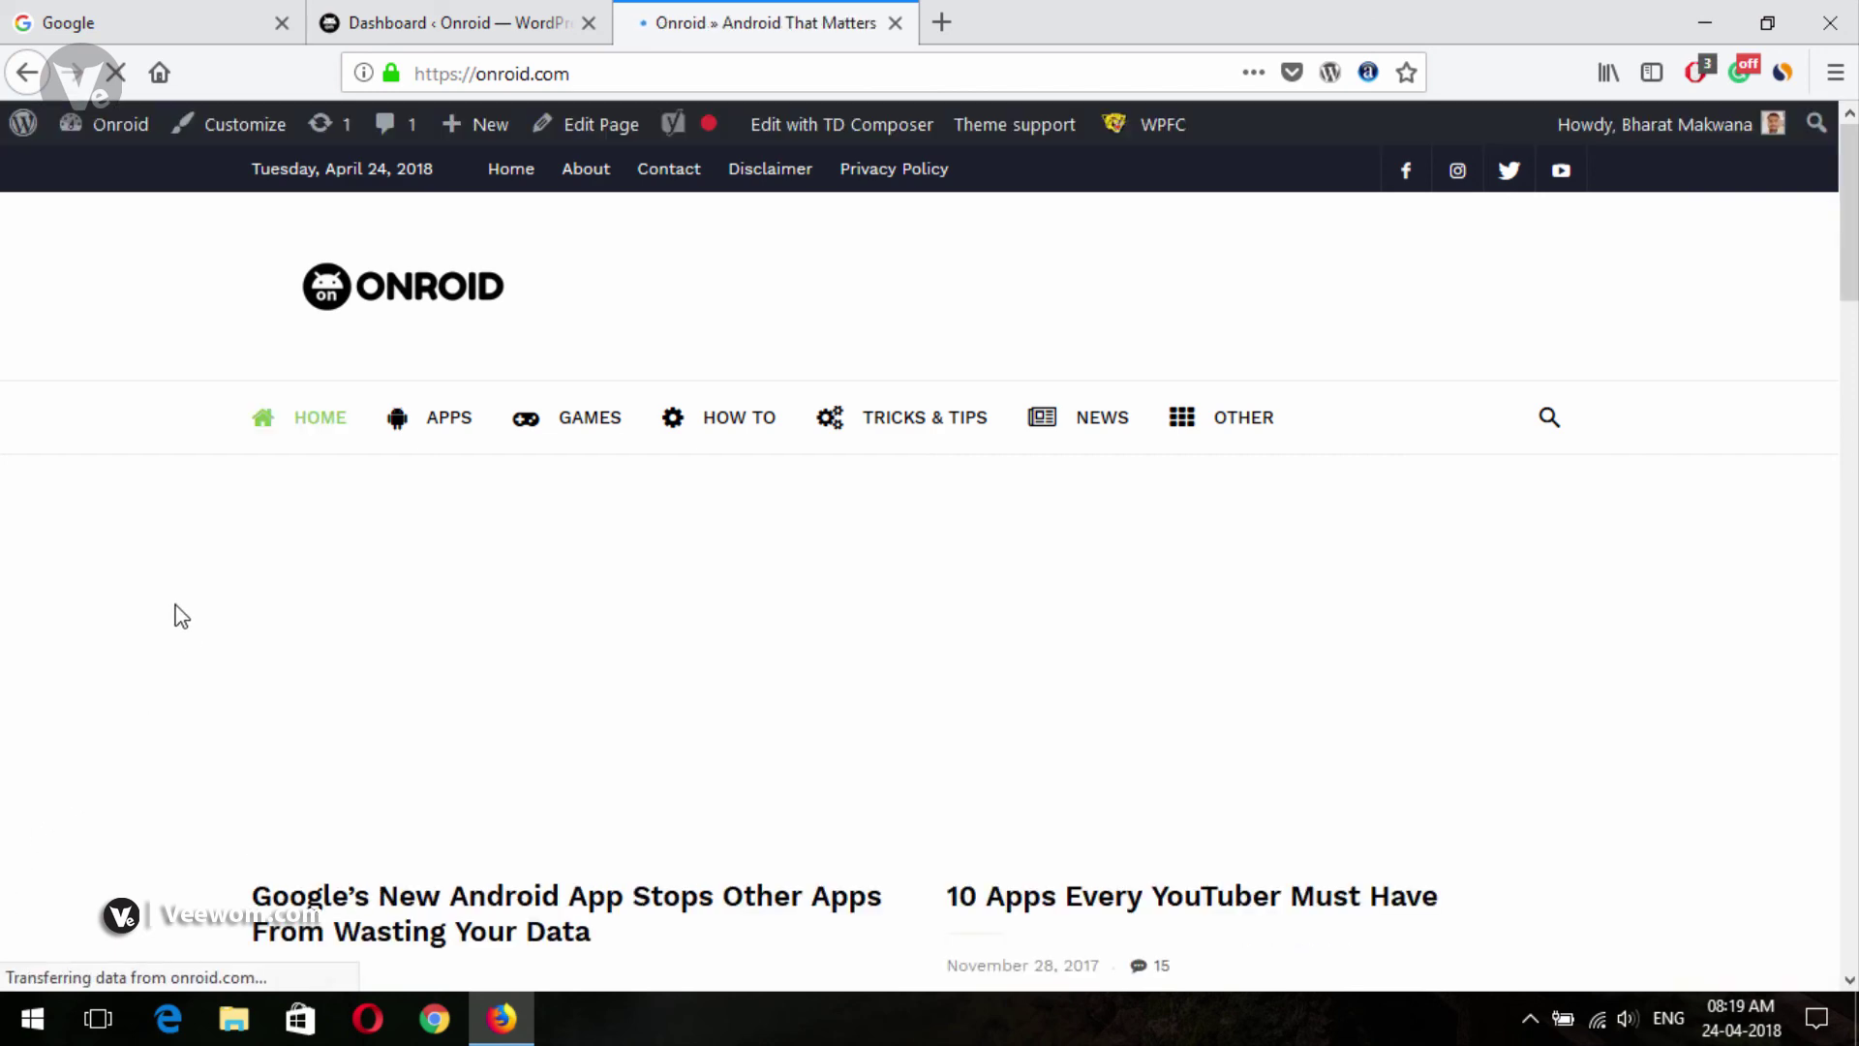
{"action": "scroll", "coordinate": [171, 603], "scroll_direction": "down", "scroll_amount": 3}
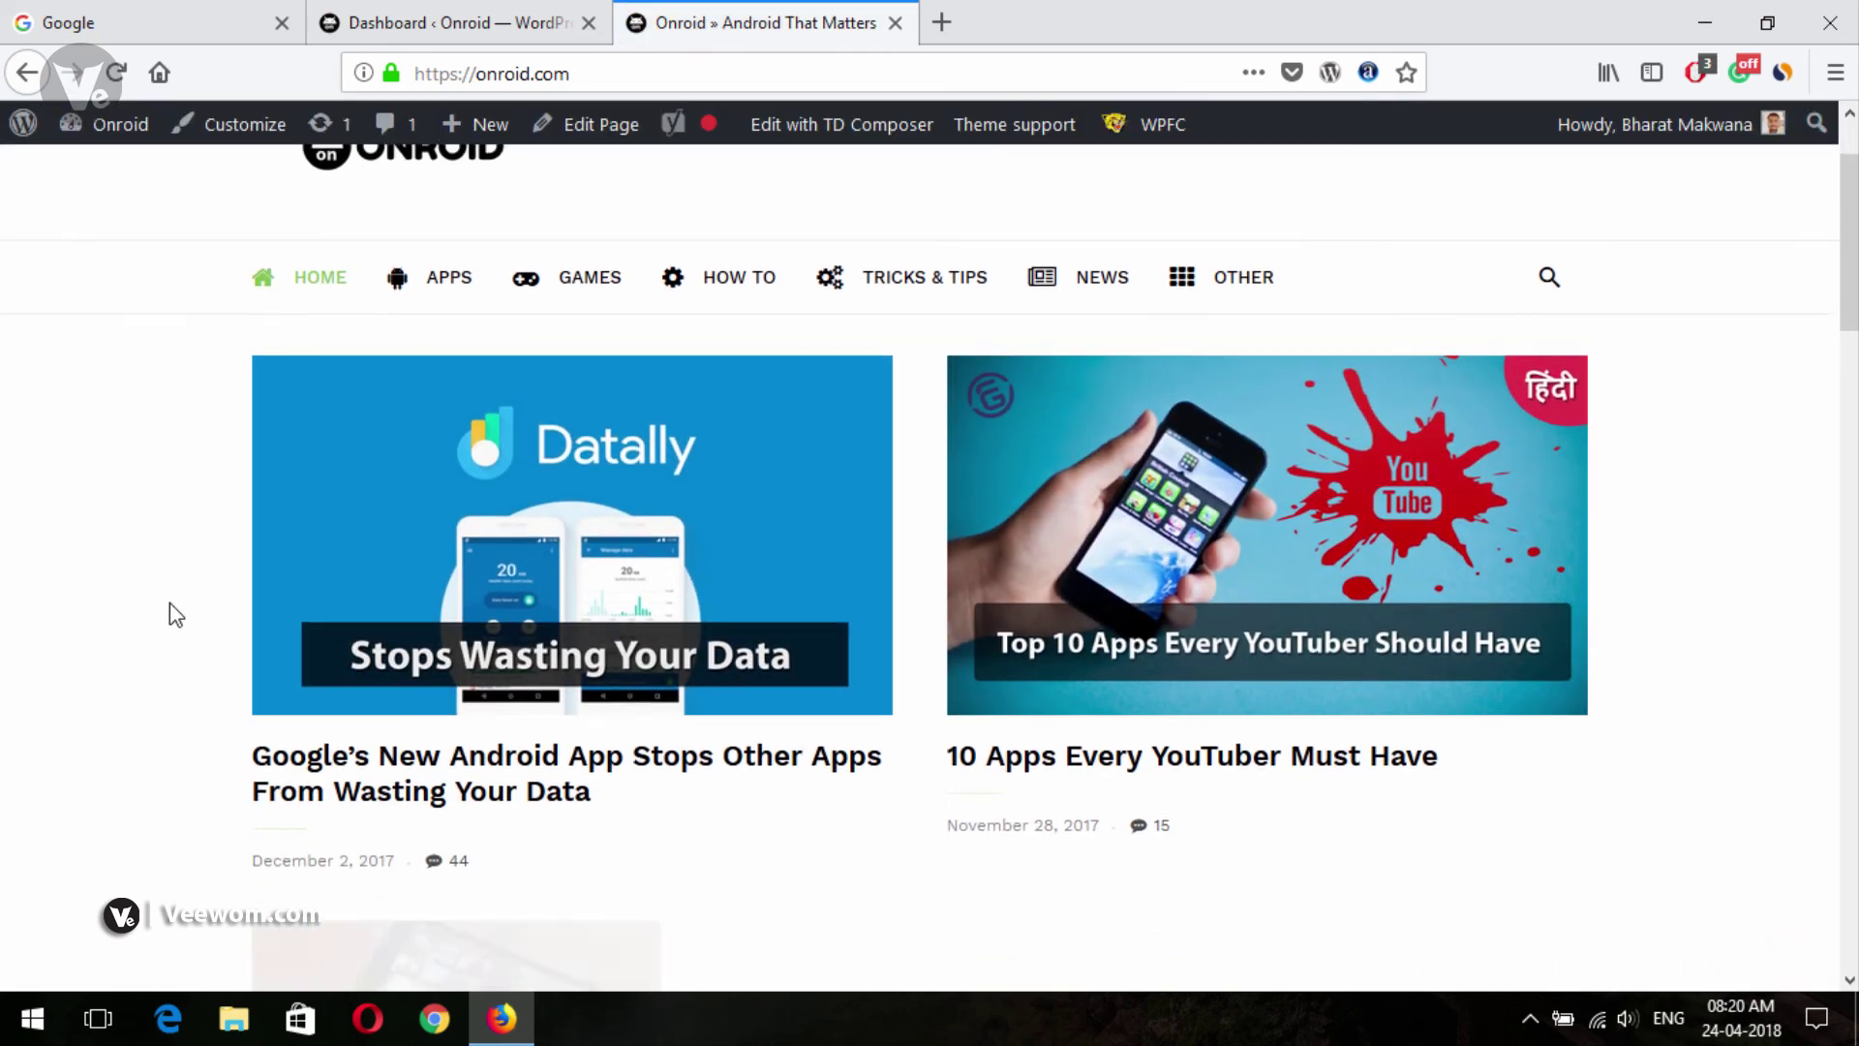